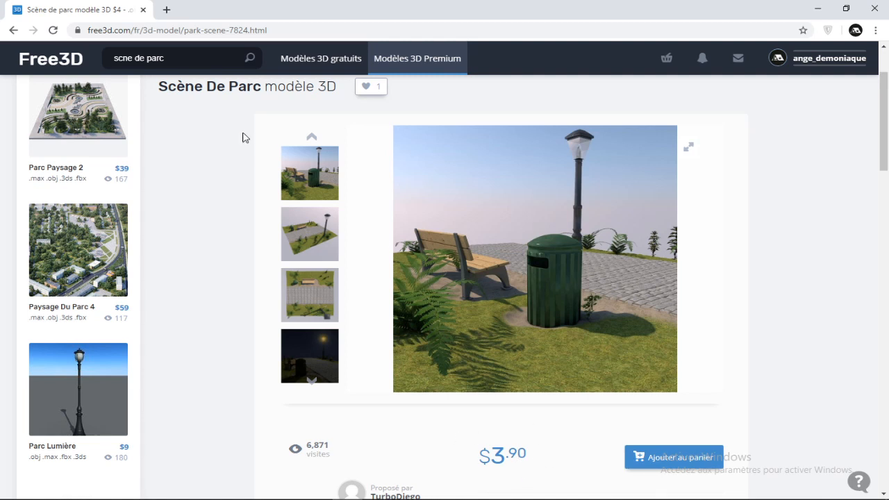
# Browse the park scene's preview images and enlarge the one with the bench, bin and lamp post
pyautogui.click(304, 230)
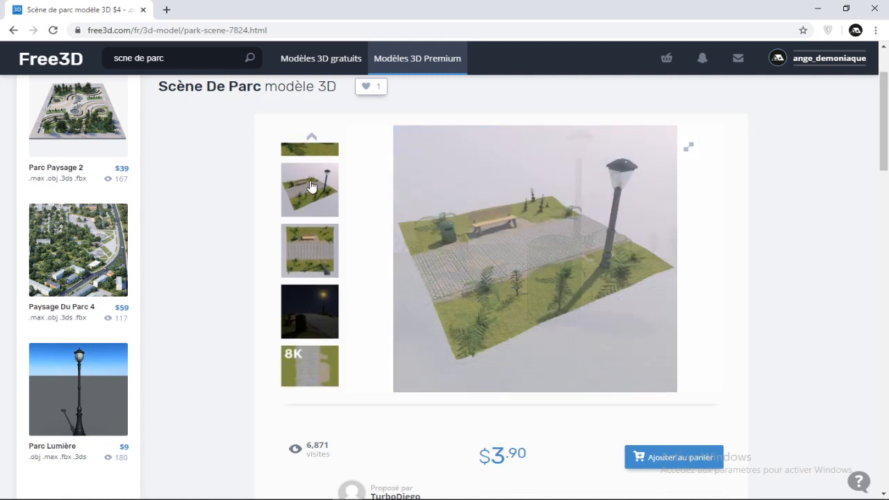
pyautogui.click(313, 137)
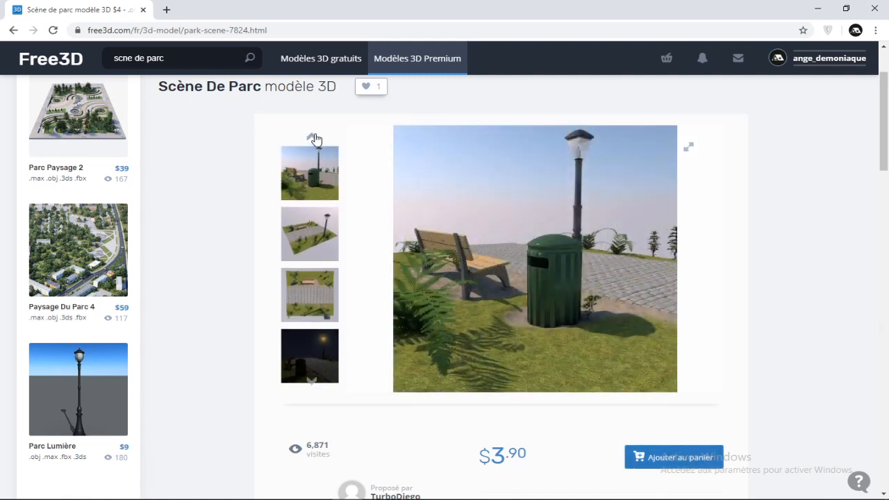
pyautogui.click(312, 137)
pyautogui.click(316, 235)
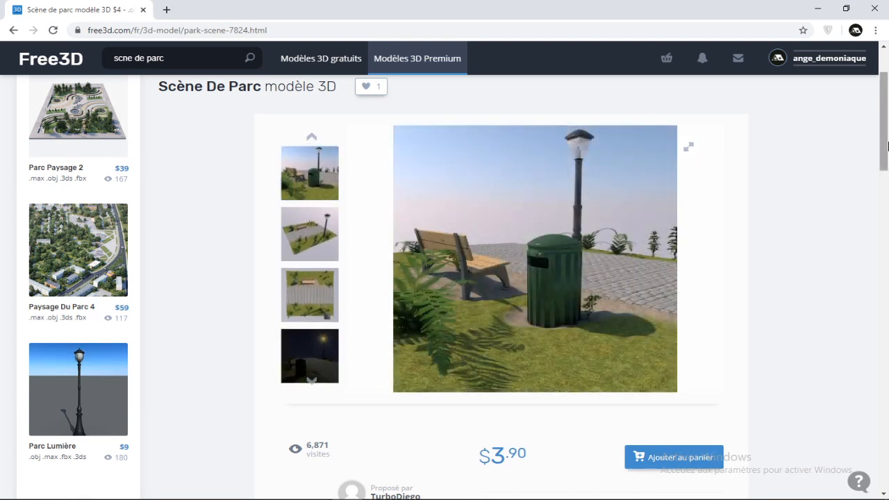
pyautogui.scroll(-1, 754, 204)
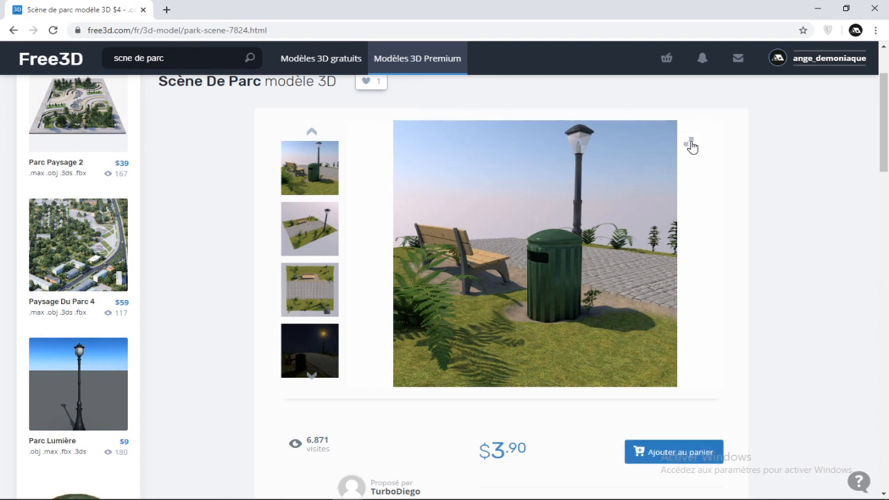
pyautogui.click(691, 145)
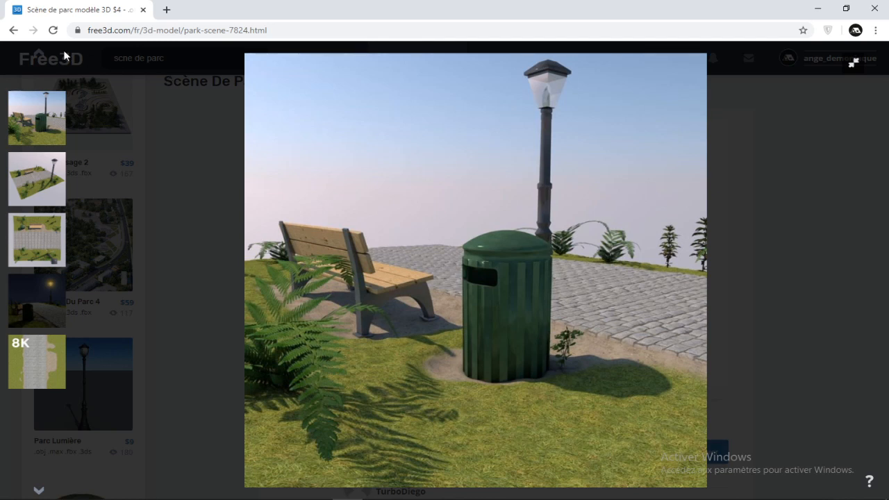
# Circle the bin, lamp post and bench in red on a full-window screen capture, undoing the marks
pyautogui.press('Print')
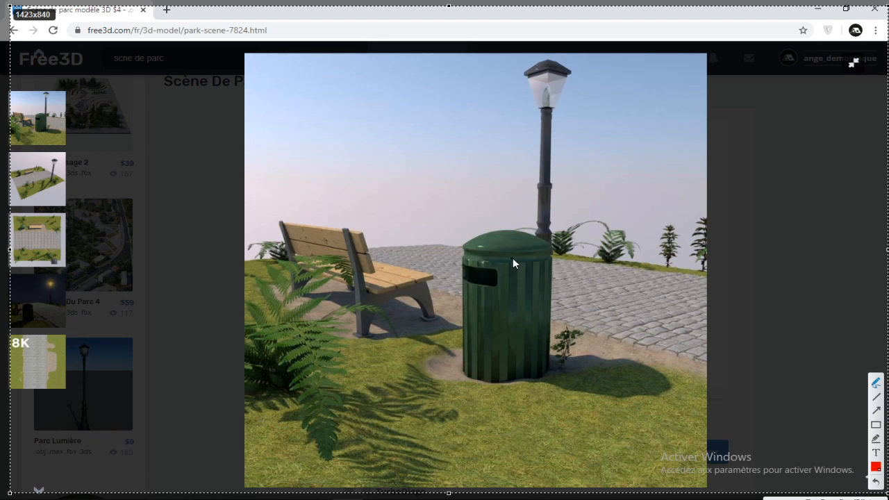
pyautogui.moveTo(480, 200)
pyautogui.mouseDown()
pyautogui.moveTo(460, 365)
pyautogui.moveTo(528, 221)
pyautogui.moveTo(499, 229)
pyautogui.mouseUp()
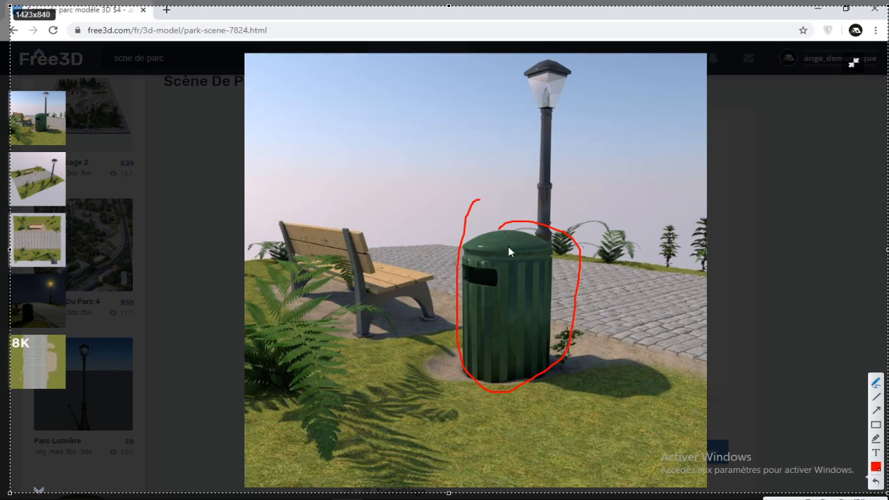
pyautogui.hotkey('ctrl', 'z')
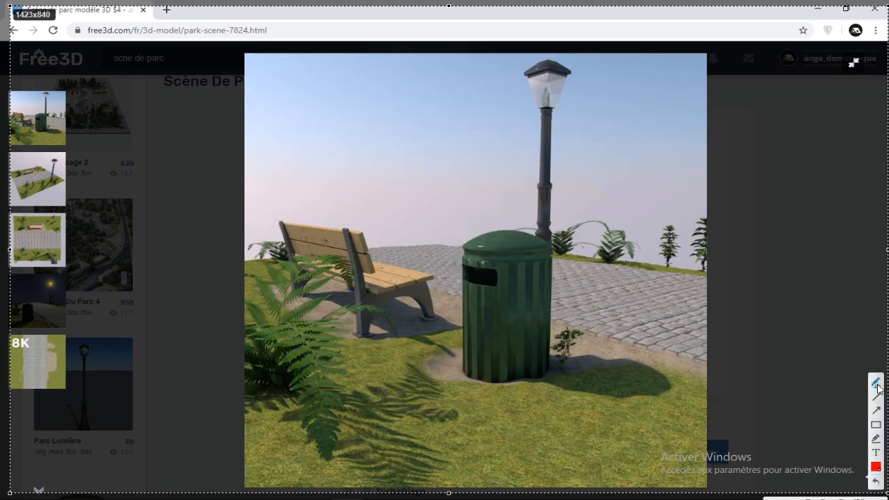
pyautogui.moveTo(528, 48)
pyautogui.mouseDown()
pyautogui.moveTo(581, 240)
pyautogui.moveTo(535, 45)
pyautogui.mouseUp()
pyautogui.moveTo(333, 196)
pyautogui.mouseDown()
pyautogui.moveTo(325, 199)
pyautogui.moveTo(425, 248)
pyautogui.moveTo(340, 234)
pyautogui.mouseUp()
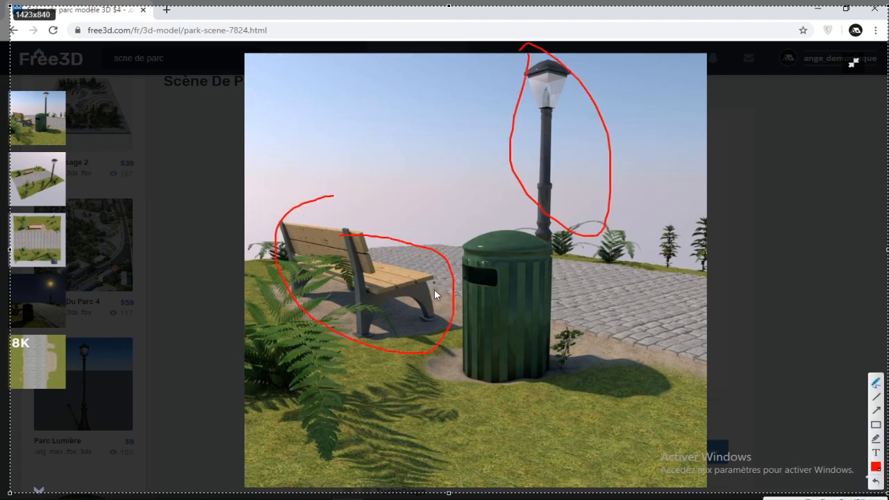
pyautogui.hotkey('ctrl', 'z')
# Circle the background plants and the foreground fern in red freehand on the captured reference image
pyautogui.hotkey('ctrl', 'z')
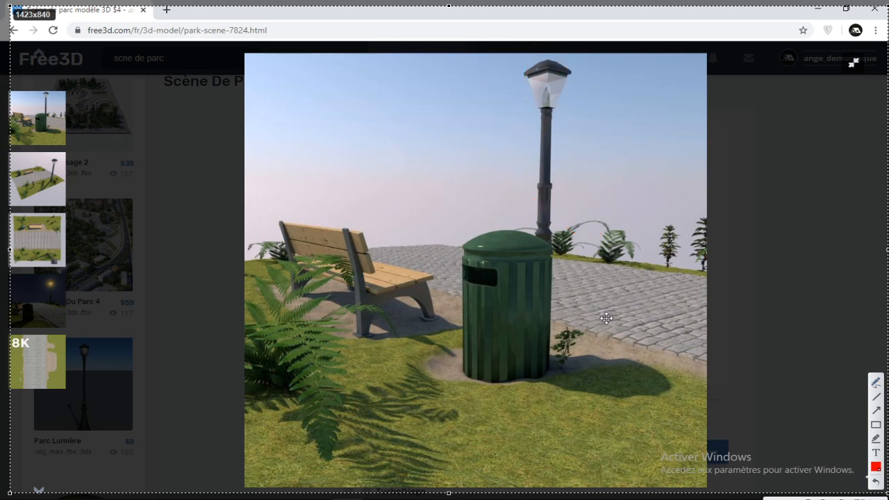
pyautogui.moveTo(402, 222)
pyautogui.mouseDown()
pyautogui.moveTo(244, 324)
pyautogui.moveTo(529, 237)
pyautogui.mouseUp()
pyautogui.hotkey('ctrl', 'z')
pyautogui.moveTo(397, 223)
pyautogui.mouseDown()
pyautogui.moveTo(287, 248)
pyautogui.moveTo(804, 421)
pyautogui.moveTo(452, 214)
pyautogui.mouseUp()
pyautogui.hotkey('ctrl', 'z')
pyautogui.moveTo(601, 241)
pyautogui.mouseDown()
pyautogui.moveTo(589, 240)
pyautogui.moveTo(667, 212)
pyautogui.moveTo(688, 287)
pyautogui.moveTo(701, 207)
pyautogui.mouseUp()
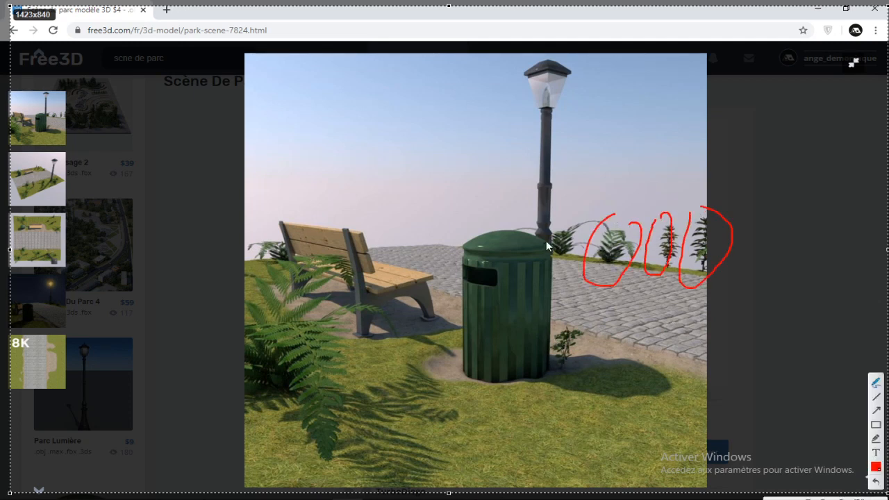
pyautogui.moveTo(559, 207)
pyautogui.mouseDown()
pyautogui.moveTo(575, 267)
pyautogui.moveTo(578, 214)
pyautogui.mouseUp()
pyautogui.moveTo(259, 281); pyautogui.dragTo(264, 277)
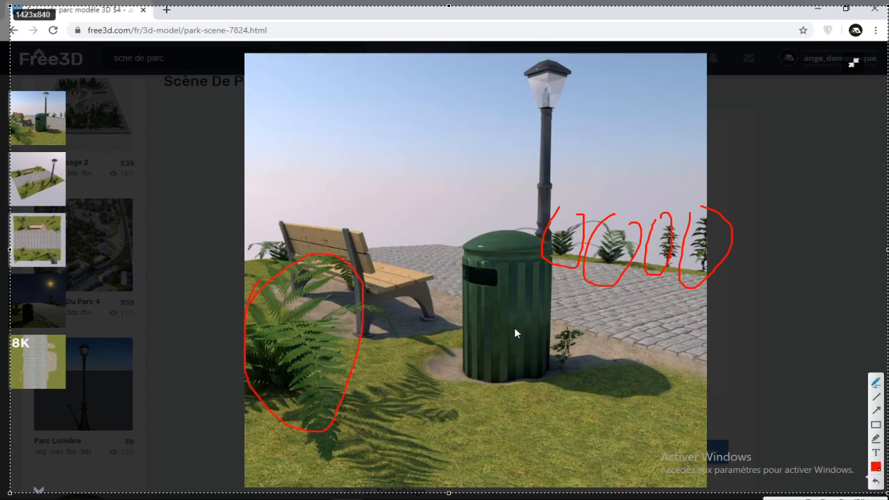
pyautogui.moveTo(49, 287)
pyautogui.mouseDown()
pyautogui.moveTo(73, 266)
pyautogui.moveTo(43, 268)
pyautogui.mouseUp()
pyautogui.hotkey('ctrl', 'z')
# Mark the lamp head in red and add short freehand strokes beside it
pyautogui.moveTo(546, 76); pyautogui.dragTo(541, 77)
pyautogui.moveTo(589, 136); pyautogui.dragTo(636, 152)
pyautogui.moveTo(611, 109); pyautogui.dragTo(644, 113)
pyautogui.moveTo(620, 64); pyautogui.dragTo(662, 67)
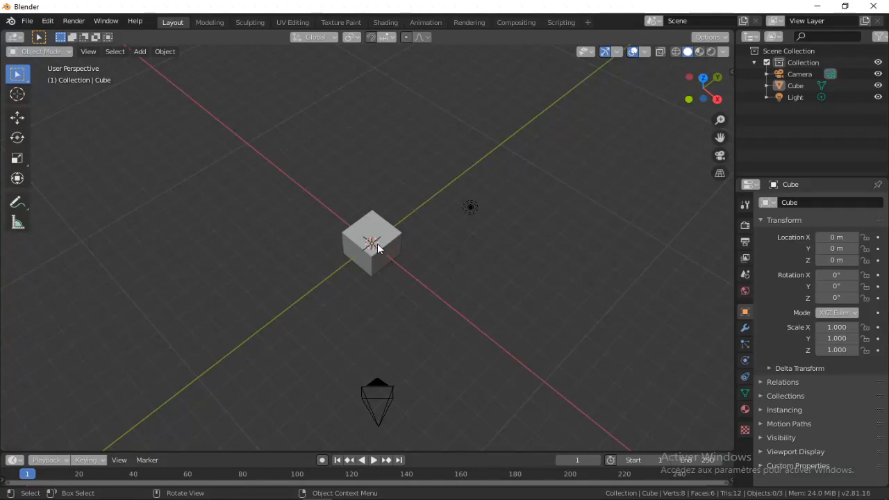
# Switch to Blender and delete the default cube, camera and light
pyautogui.moveTo(377, 243); pyautogui.dragTo(260, 243, button='middle')
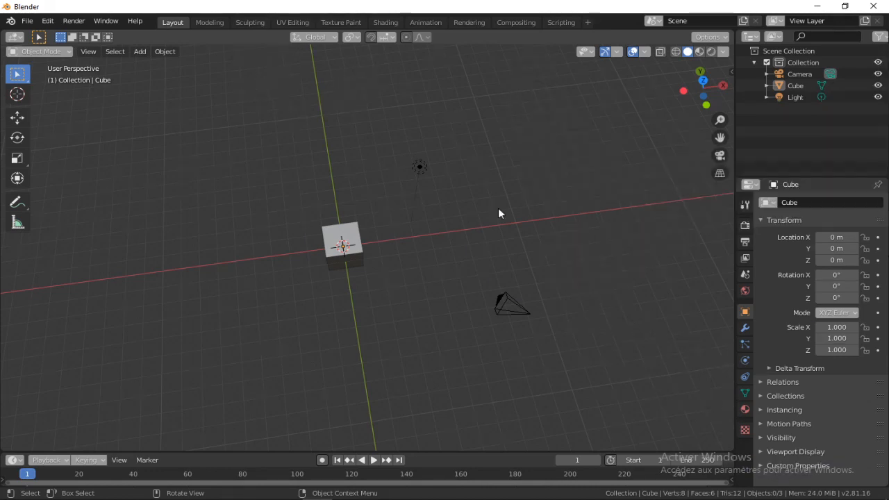
pyautogui.moveTo(498, 212); pyautogui.dragTo(537, 176, button='middle')
pyautogui.moveTo(552, 138); pyautogui.dragTo(162, 362)
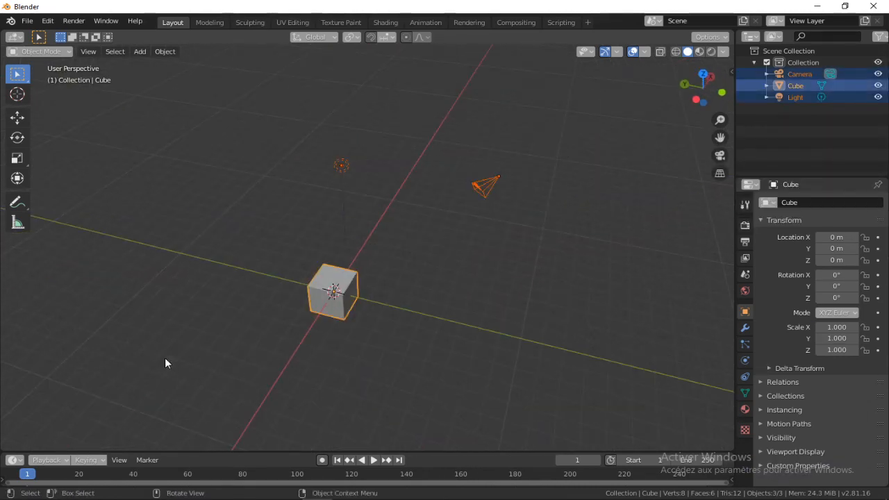
pyautogui.press('Delete')
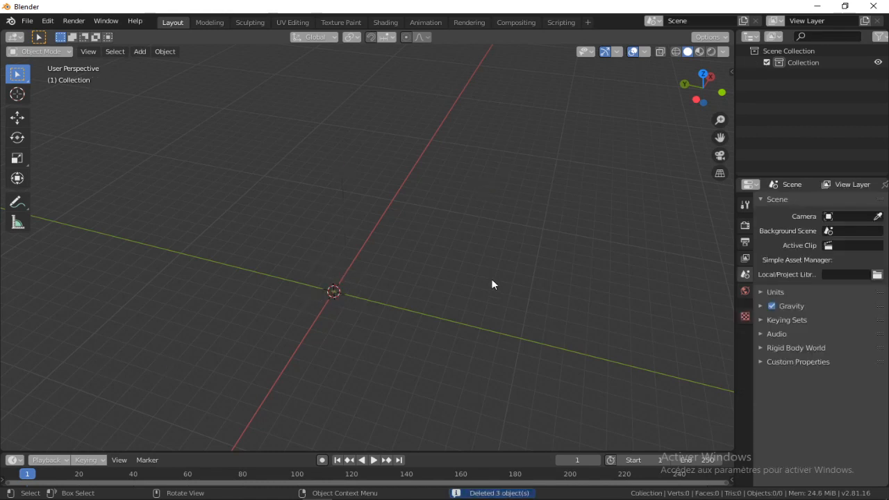
# Add a plane mesh at the origin and frame it in the viewport
pyautogui.moveTo(492, 282); pyautogui.dragTo(353, 254, button='middle')
pyautogui.hotkey('shift', 'a')
pyautogui.hotkey('shift', 'a')
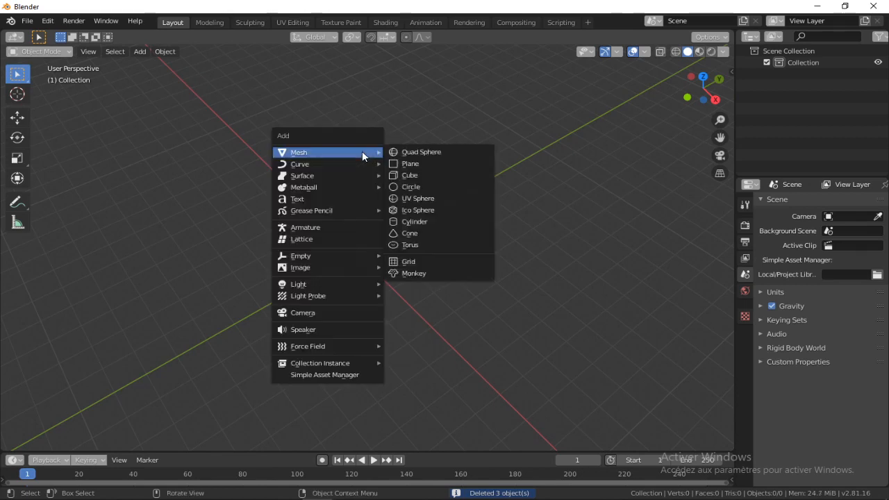
pyautogui.click(434, 164)
pyautogui.moveTo(454, 183); pyautogui.dragTo(403, 242, button='middle')
pyautogui.keyDown('shift'); pyautogui.moveTo(484, 248); pyautogui.dragTo(279, 212, button='middle'); pyautogui.keyUp('shift')
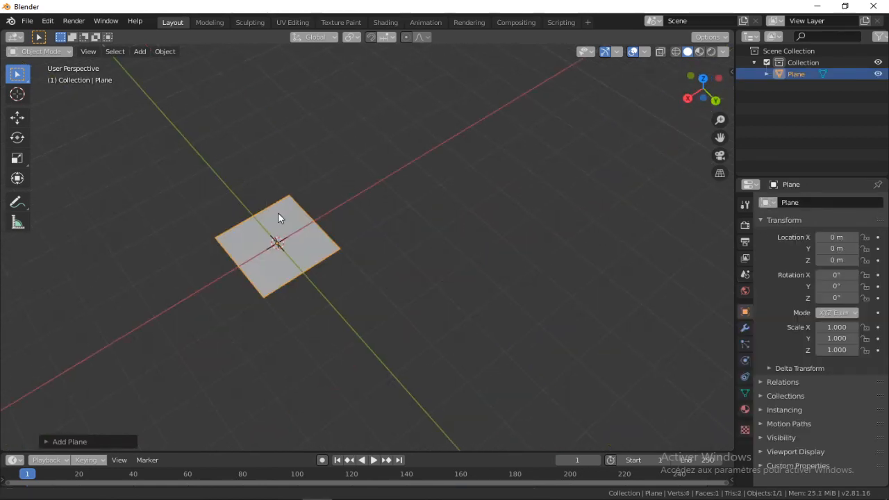
pyautogui.press('f')
pyautogui.scroll(-2, 376, 205)
pyautogui.moveTo(377, 189); pyautogui.dragTo(417, 167, button='middle')
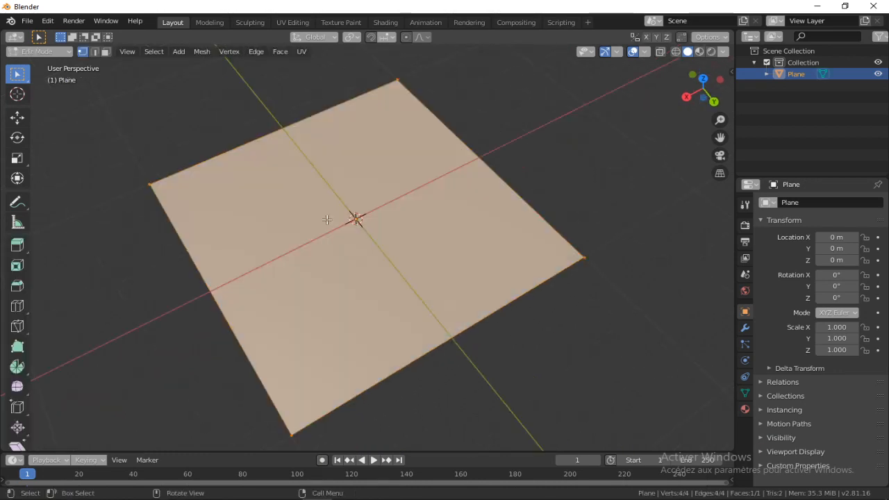
# Subdivide the whole plane five times in Edit Mode into a dense grid
pyautogui.rightClick(327, 219)
pyautogui.click(346, 209)
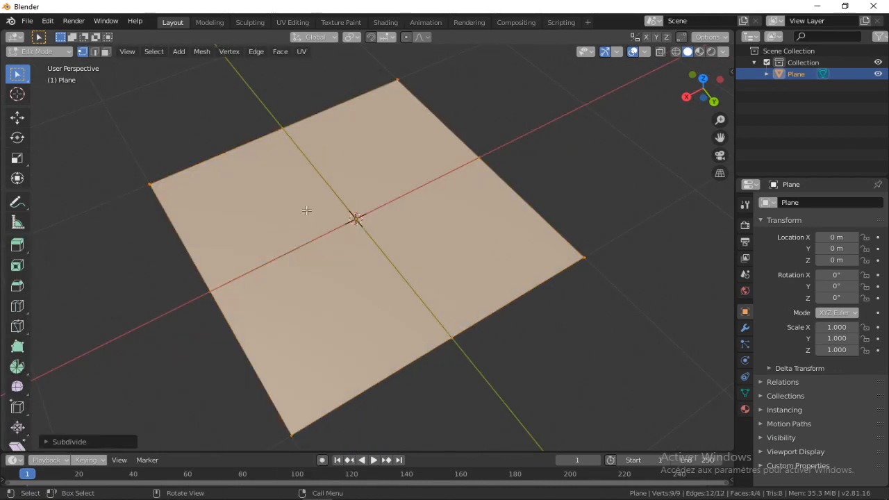
pyautogui.rightClick(348, 173)
pyautogui.click(348, 173)
pyautogui.moveTo(348, 173); pyautogui.dragTo(415, 168, button='middle')
pyautogui.rightClick(415, 168)
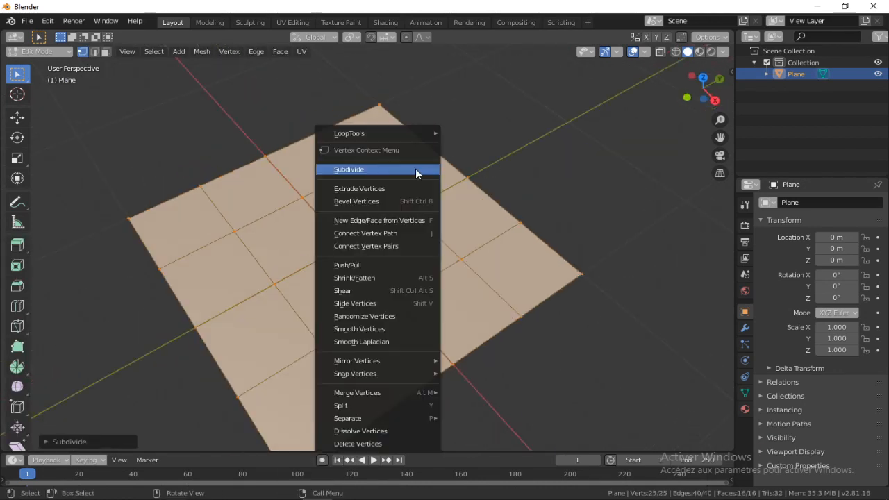
pyautogui.click(414, 171)
pyautogui.rightClick(413, 169)
pyautogui.click(413, 170)
pyautogui.rightClick(414, 173)
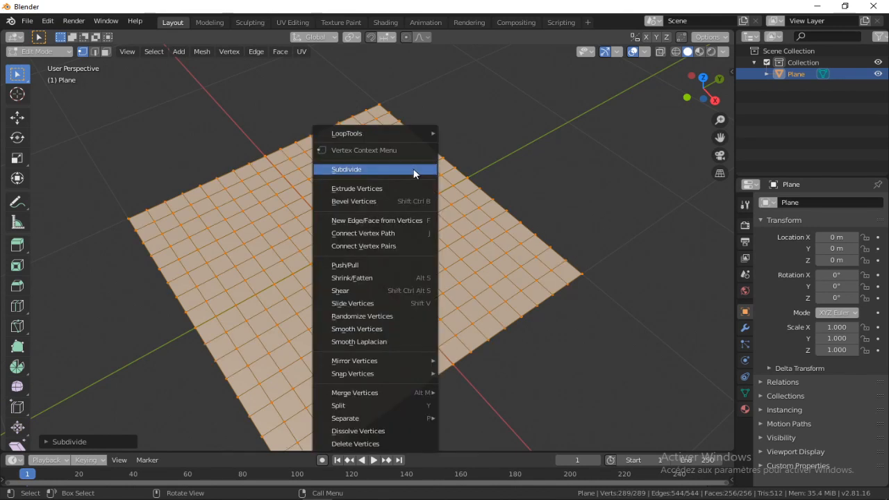
pyautogui.click(414, 170)
# In top view, circle-select an irregular strip of faces running along Y through the middle of the plane
pyautogui.moveTo(414, 171); pyautogui.dragTo(383, 162, button='middle')
pyautogui.press('KP_7')
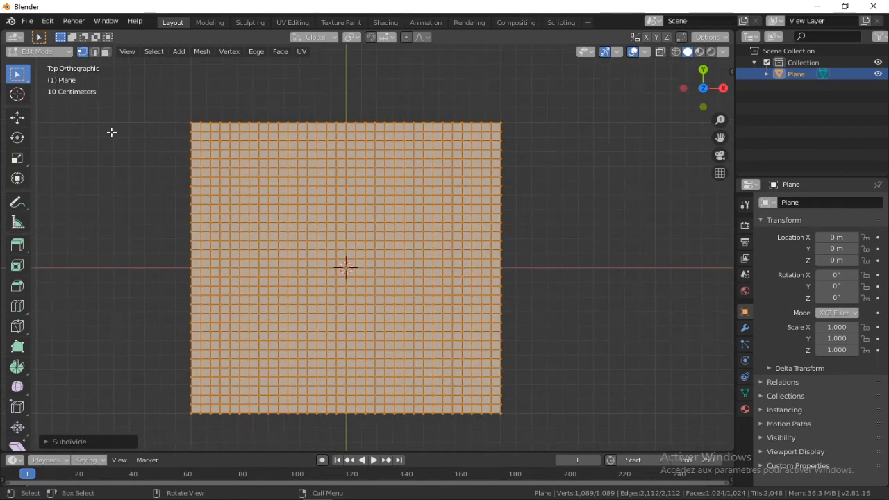
pyautogui.click(111, 133)
pyautogui.keyDown('shift'); pyautogui.moveTo(235, 245); pyautogui.dragTo(217, 239, button='middle'); pyautogui.keyUp('shift')
pyautogui.click(105, 51)
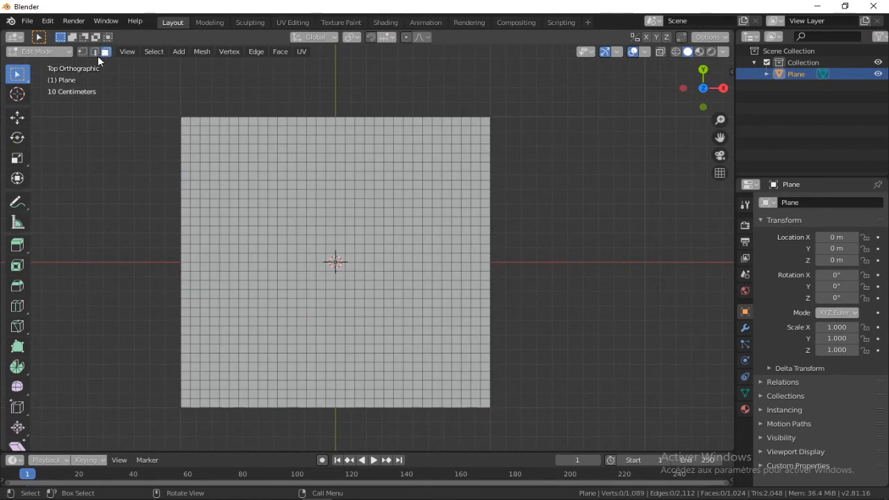
pyautogui.moveTo(244, 117)
pyautogui.keyDown('shift'); pyautogui.mouseDown(button='middle')
pyautogui.moveTo(259, 71)
pyautogui.moveTo(253, 114)
pyautogui.mouseUp(button='middle'); pyautogui.keyUp('shift')
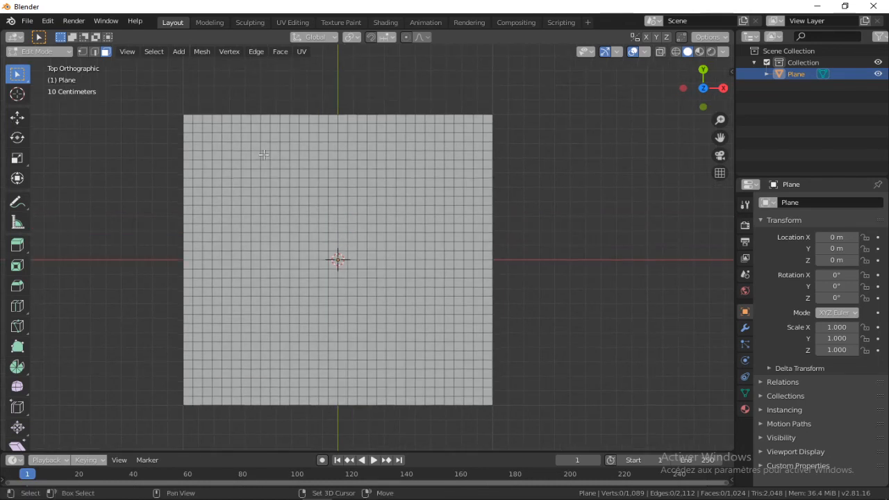
pyautogui.keyDown('shift'); pyautogui.moveTo(290, 142); pyautogui.dragTo(277, 147, button='middle'); pyautogui.keyUp('shift')
pyautogui.press('c')
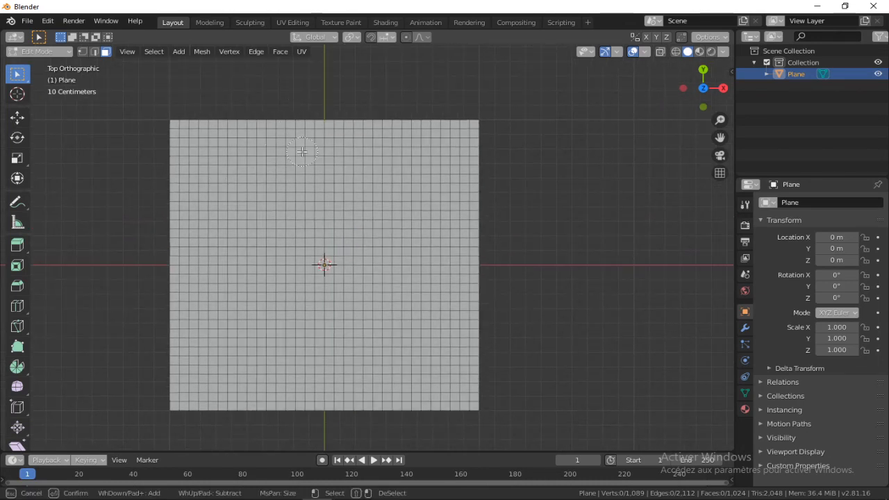
pyautogui.moveTo(302, 151)
pyautogui.mouseDown()
pyautogui.moveTo(300, 113)
pyautogui.moveTo(348, 114)
pyautogui.moveTo(319, 268)
pyautogui.moveTo(343, 321)
pyautogui.moveTo(277, 132)
pyautogui.moveTo(307, 357)
pyautogui.moveTo(290, 393)
pyautogui.moveTo(353, 136)
pyautogui.mouseUp()
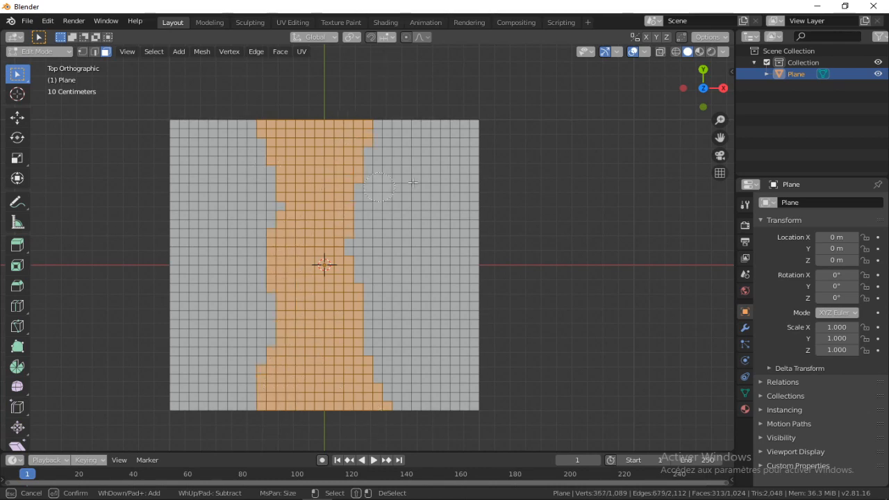
pyautogui.press('Escape')
# Try lowering the selected strip of faces along the Z axis, undoing the move
pyautogui.moveTo(511, 302); pyautogui.dragTo(466, 240, button='middle')
pyautogui.scroll(1, 313, 238)
pyautogui.keyDown('shift'); pyautogui.moveTo(310, 236); pyautogui.dragTo(377, 242, button='middle'); pyautogui.keyUp('shift')
pyautogui.press('g')
pyautogui.press('z')
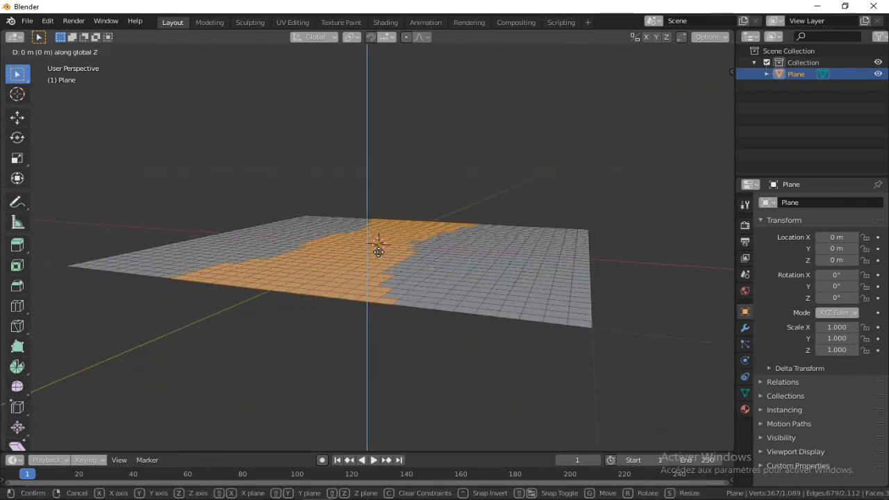
pyautogui.click(375, 258)
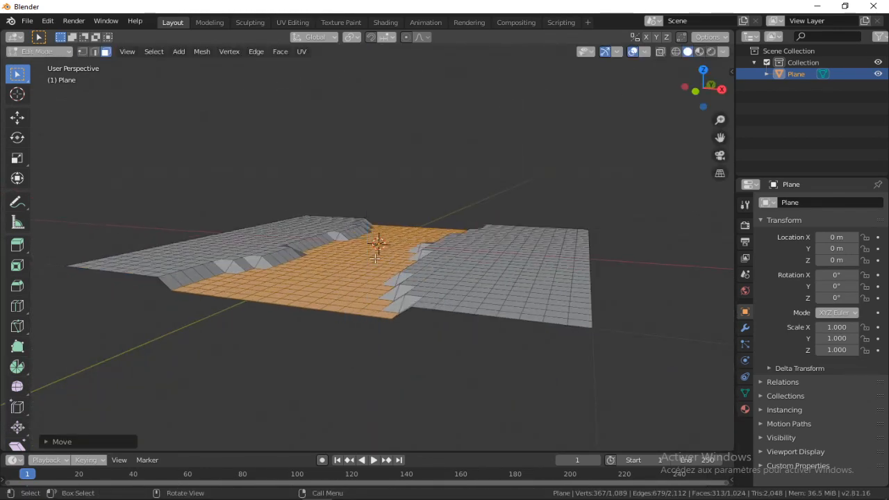
pyautogui.moveTo(347, 236); pyautogui.dragTo(302, 275, button='middle')
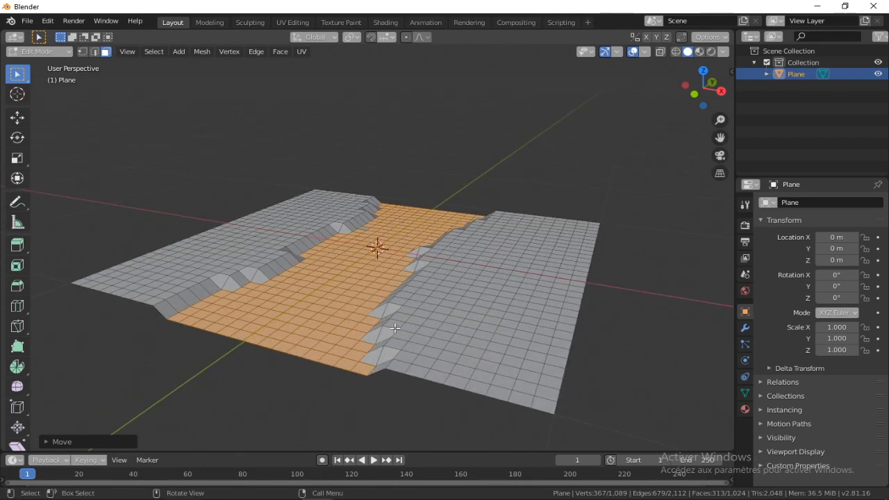
pyautogui.hotkey('ctrl', 'z')
pyautogui.moveTo(395, 328); pyautogui.dragTo(361, 319, button='middle')
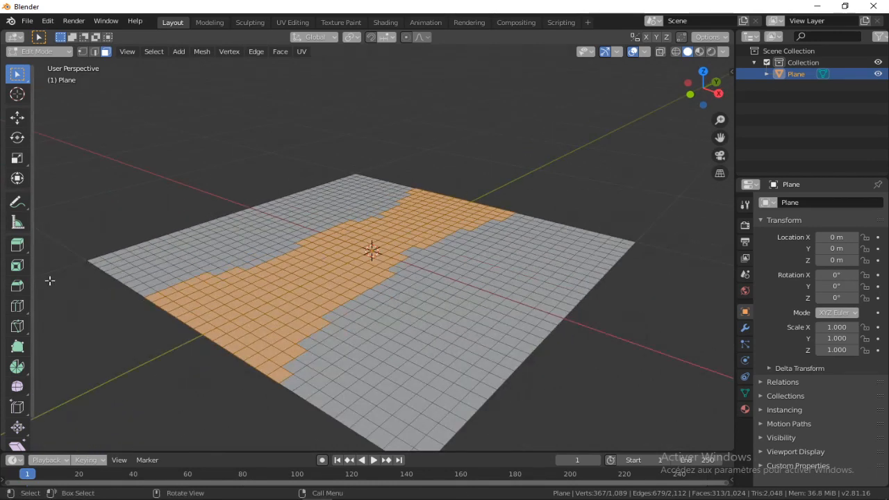
# Try shifting the selected strip with the Move tool and undo it
pyautogui.click(18, 118)
pyautogui.moveTo(347, 236); pyautogui.dragTo(364, 208, button='middle')
pyautogui.moveTo(364, 201); pyautogui.dragTo(367, 206)
pyautogui.hotkey('ctrl', 'z')
# Lower the selected strip of faces slightly along Z to form a sunken path, and return to Object Mode
pyautogui.press('g')
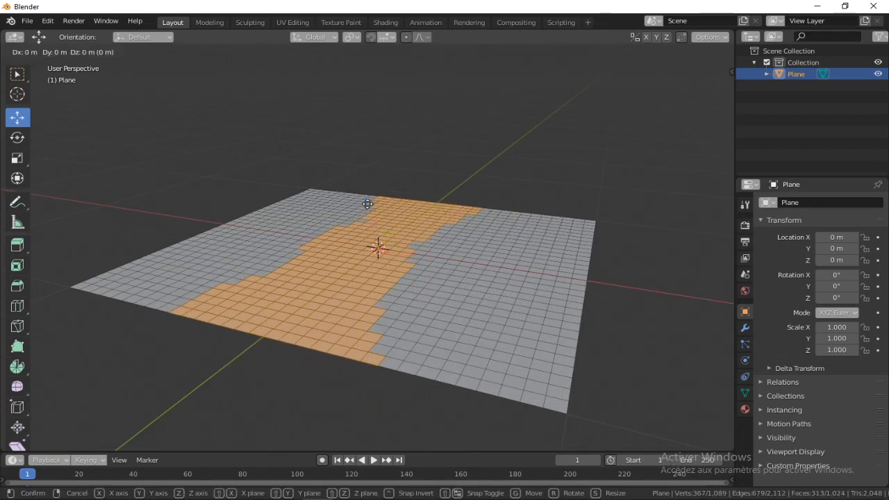
pyautogui.press('z')
pyautogui.click(365, 210)
pyautogui.moveTo(365, 210); pyautogui.dragTo(368, 236, button='middle')
pyautogui.moveTo(373, 216); pyautogui.dragTo(375, 220)
pyautogui.moveTo(390, 151); pyautogui.dragTo(403, 173, button='middle')
pyautogui.press('Tab')
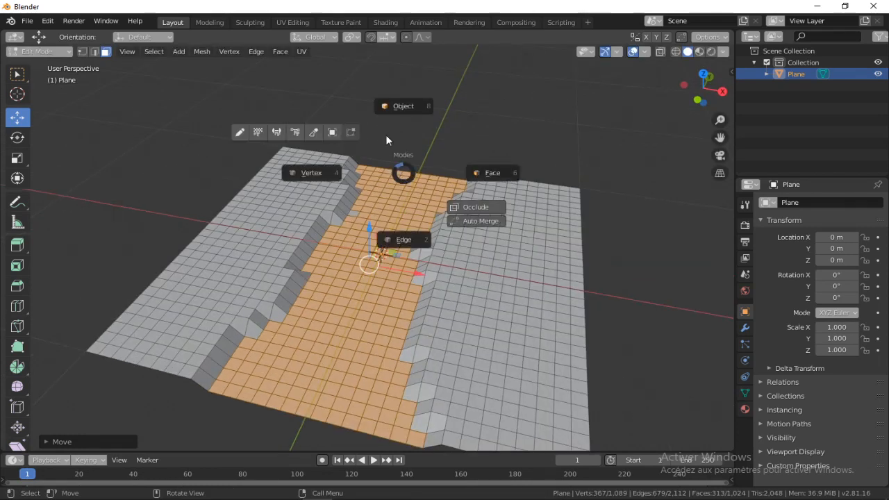
pyautogui.click(396, 109)
pyautogui.click(397, 109)
# Raise the whole plane along the Z axis to about 0.293 m and deselect it
pyautogui.scroll(-2, 385, 120)
pyautogui.moveTo(382, 127); pyautogui.dragTo(520, 214, button='middle')
pyautogui.scroll(2, 462, 224)
pyautogui.moveTo(453, 223); pyautogui.dragTo(397, 196, button='middle')
pyautogui.click(390, 249)
pyautogui.press('g')
pyautogui.press('z')
pyautogui.click(390, 216)
pyautogui.click(508, 120)
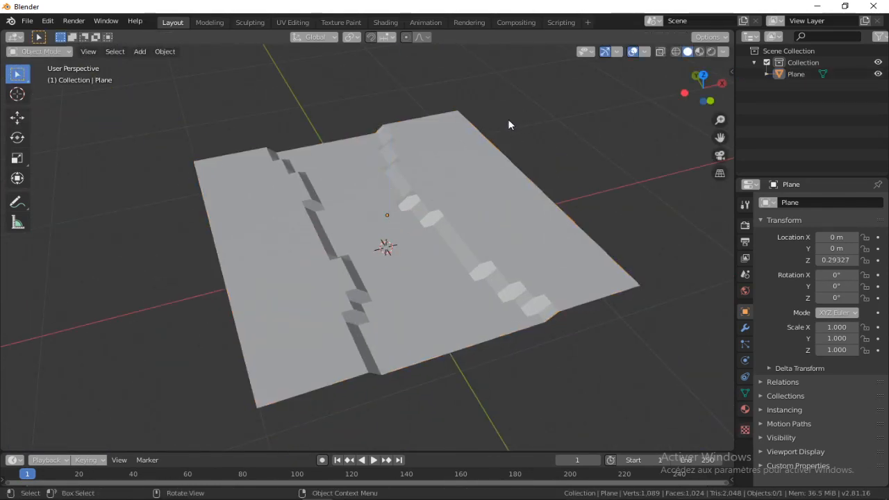
pyautogui.scroll(5, 386, 179)
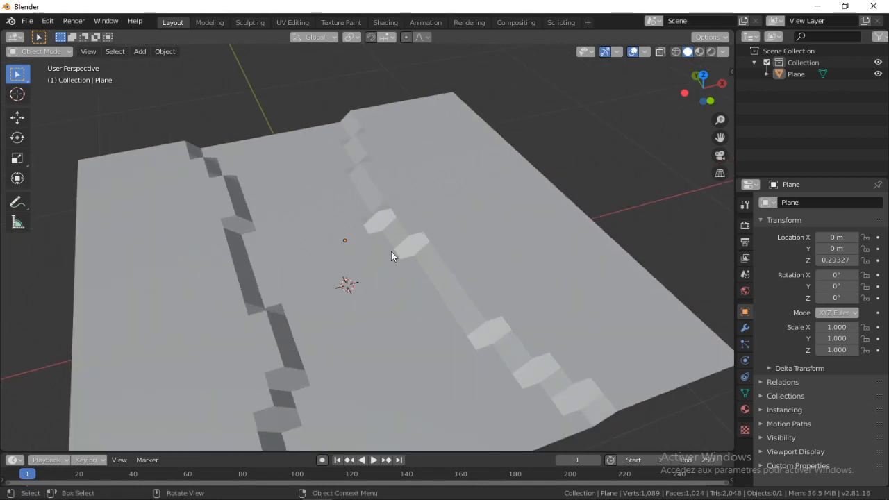
# Select the ground plane and add a Subdivision Surface modifier to it
pyautogui.moveTo(379, 248); pyautogui.dragTo(275, 218, button='middle')
pyautogui.click(275, 218)
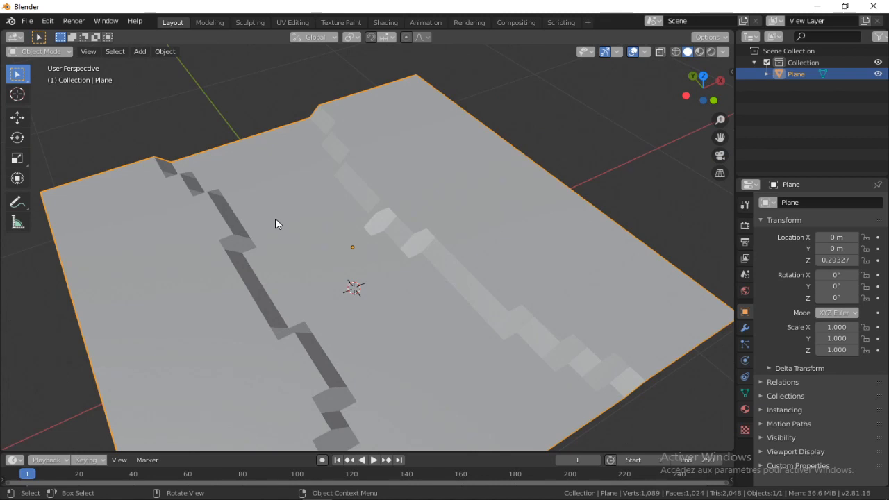
pyautogui.click(746, 329)
pyautogui.click(804, 203)
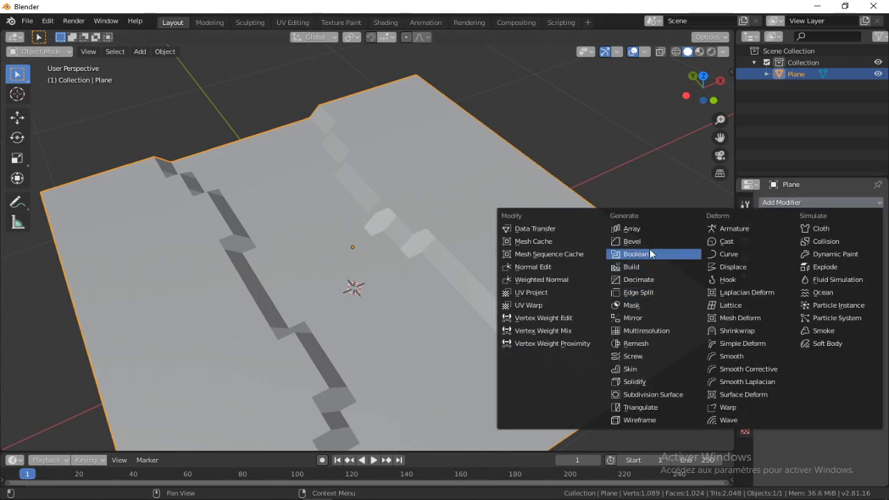
pyautogui.click(661, 393)
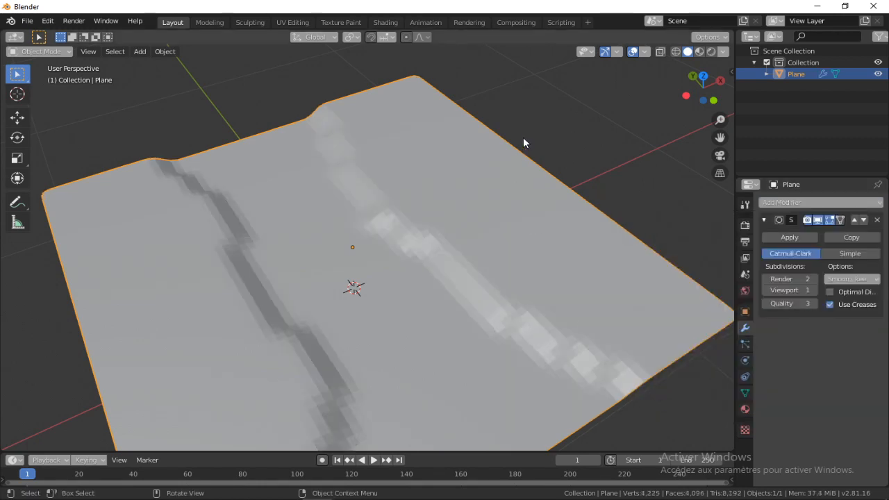
pyautogui.moveTo(523, 136); pyautogui.dragTo(407, 277, button='middle')
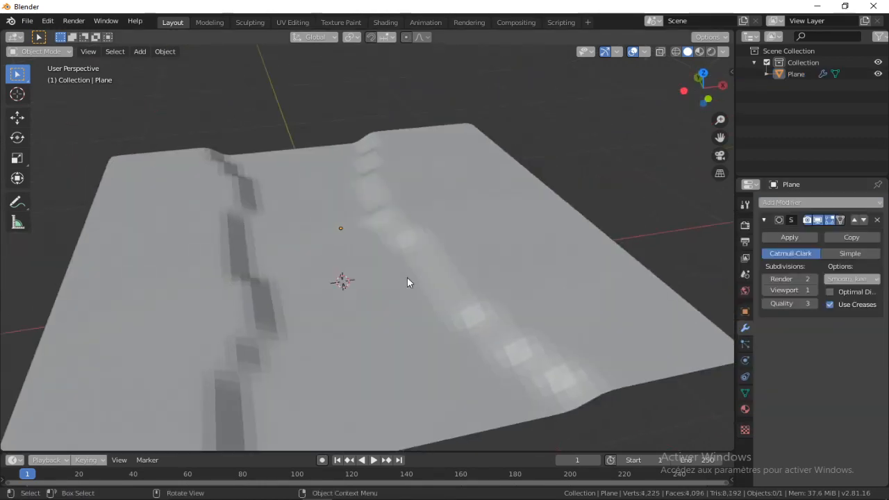
# Raise the sunken path's selected faces slightly along Z in Edit Mode, and return to Object Mode
pyautogui.moveTo(485, 236)
pyautogui.mouseDown(button='middle')
pyautogui.moveTo(419, 264)
pyautogui.moveTo(287, 264)
pyautogui.moveTo(298, 240)
pyautogui.moveTo(448, 272)
pyautogui.moveTo(497, 236)
pyautogui.mouseUp(button='middle')
pyautogui.click(496, 237)
pyautogui.hotkey('ctrl', 'Tab')
pyautogui.click(486, 171)
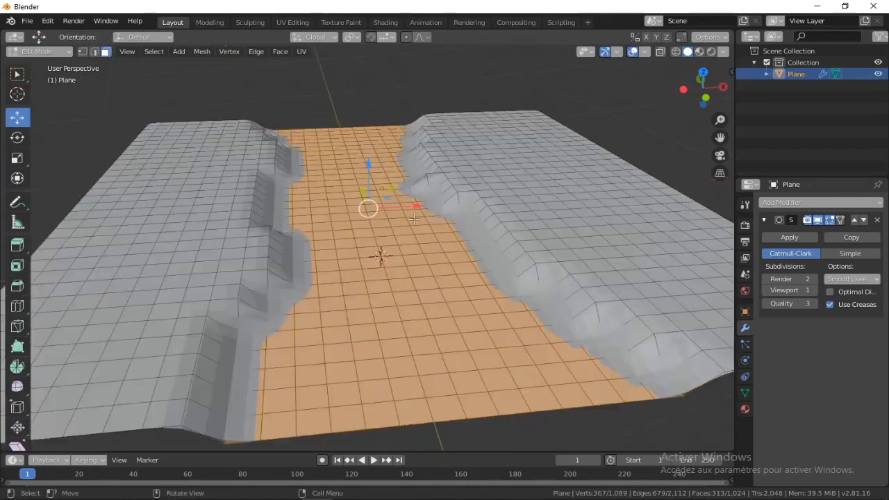
pyautogui.press('g')
pyautogui.press('z')
pyautogui.click(416, 212)
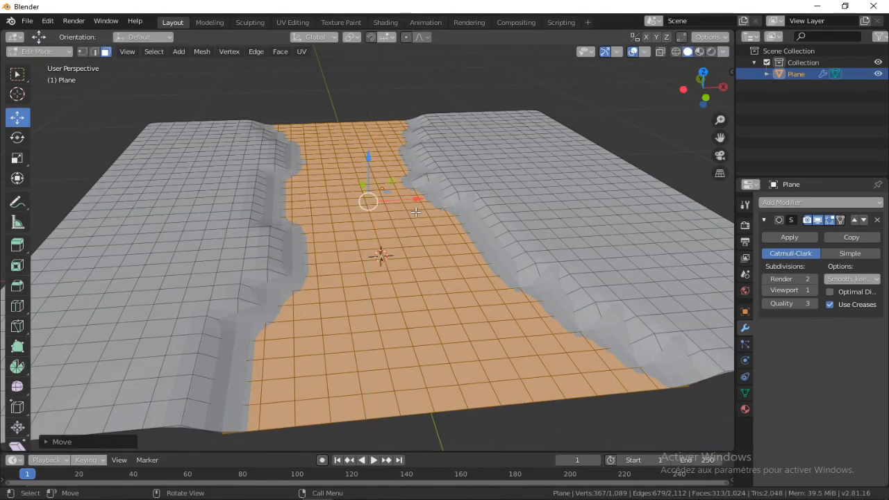
pyautogui.scroll(-2, 416, 212)
pyautogui.hotkey('ctrl', 'Tab')
pyautogui.click(419, 143)
pyautogui.moveTo(419, 142); pyautogui.dragTo(453, 214, button='middle')
# Select the ground plane and set its shading to Shade Smooth
pyautogui.scroll(2, 389, 223)
pyautogui.scroll(2, 389, 228)
pyautogui.scroll(3, 366, 247)
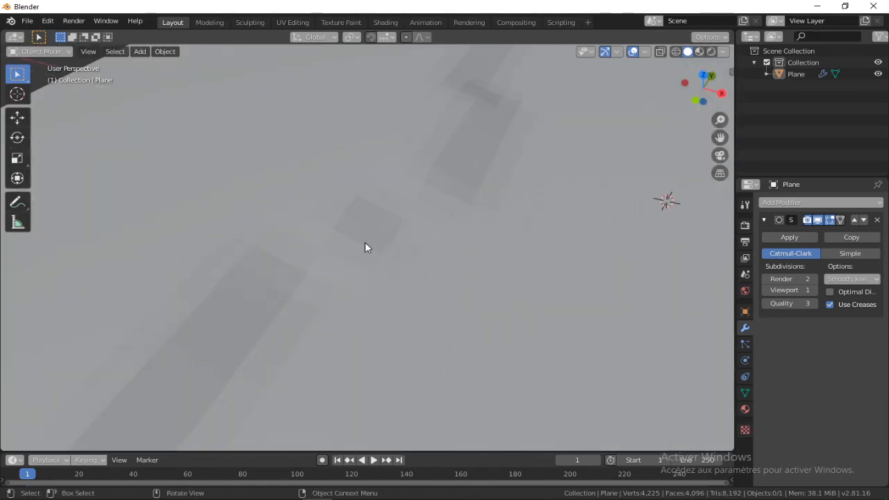
pyautogui.scroll(-6, 413, 184)
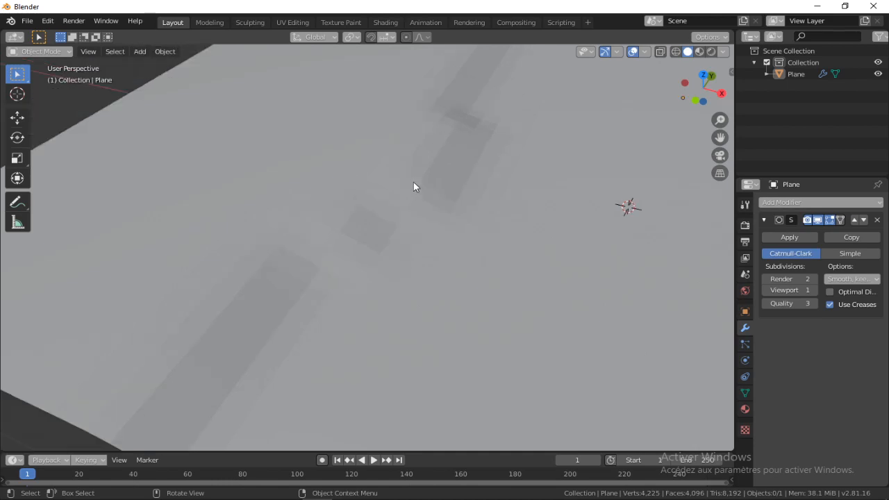
pyautogui.click(460, 225)
pyautogui.scroll(-5, 313, 192)
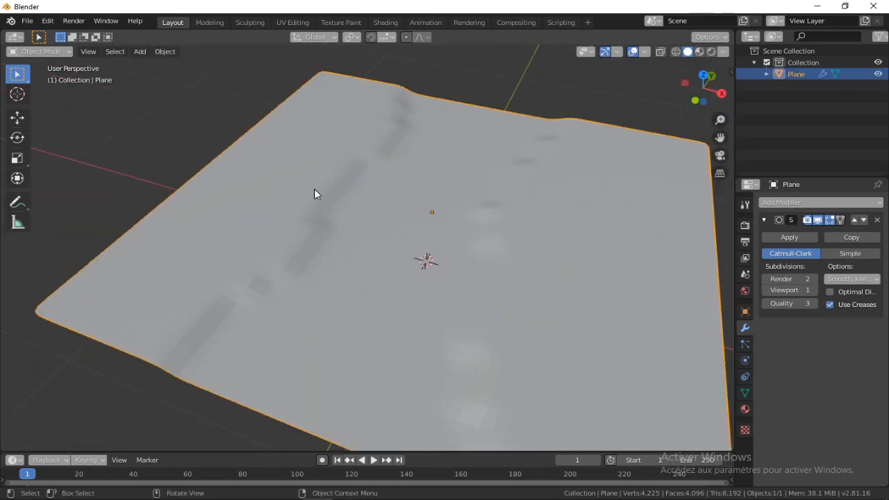
pyautogui.moveTo(343, 166); pyautogui.dragTo(415, 179, button='middle')
pyautogui.scroll(4, 415, 179)
pyautogui.rightClick(366, 206)
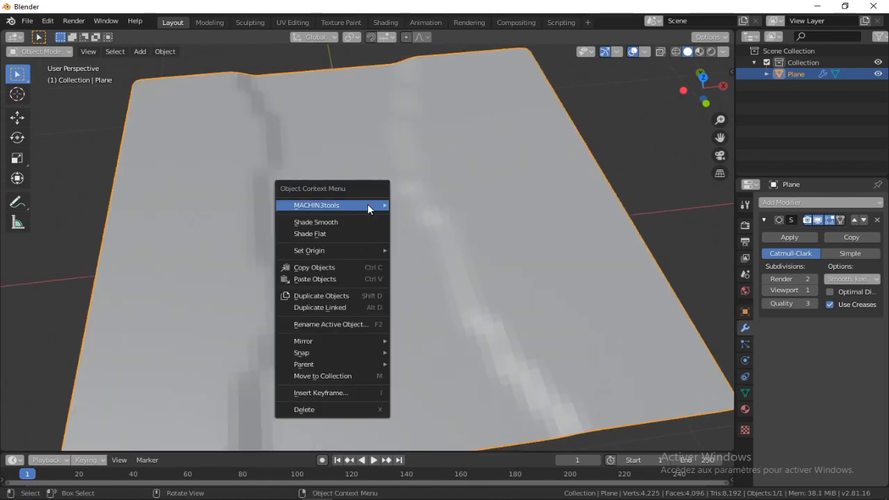
pyautogui.click(304, 224)
pyautogui.scroll(-4, 353, 202)
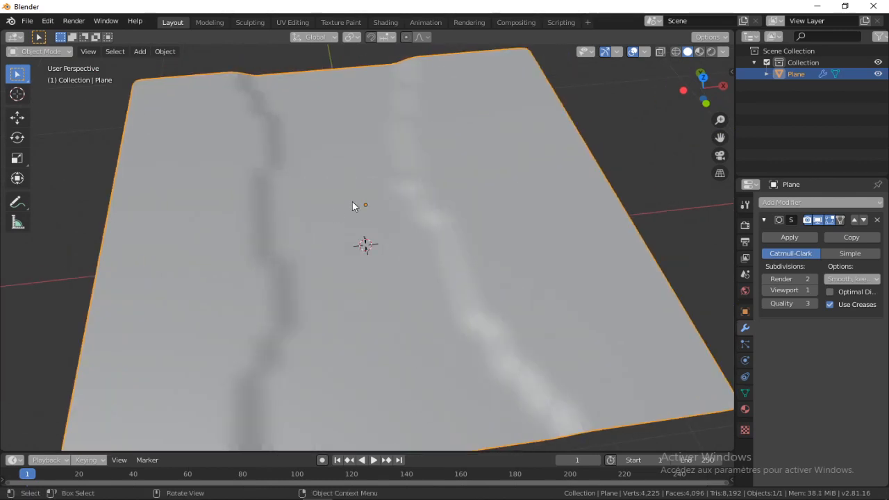
# Select the plane and apply its Subdivision Surface modifier
pyautogui.moveTo(376, 193); pyautogui.dragTo(421, 212, button='middle')
pyautogui.scroll(3, 420, 213)
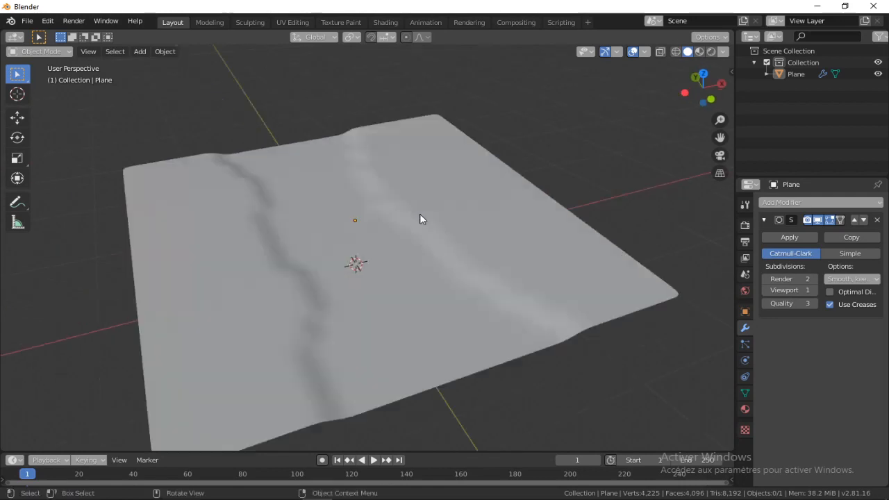
pyautogui.moveTo(462, 235); pyautogui.dragTo(534, 259, button='middle')
pyautogui.scroll(-3, 488, 211)
pyautogui.moveTo(458, 212); pyautogui.dragTo(355, 175, button='middle')
pyautogui.click(435, 177)
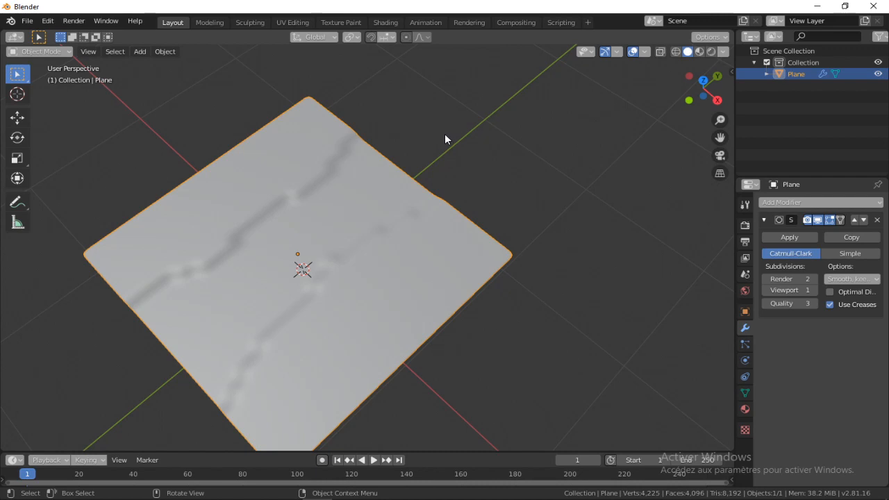
pyautogui.moveTo(300, 159); pyautogui.dragTo(429, 167, button='middle')
pyautogui.keyDown('shift'); pyautogui.moveTo(432, 110); pyautogui.dragTo(458, 16, button='middle'); pyautogui.keyUp('shift')
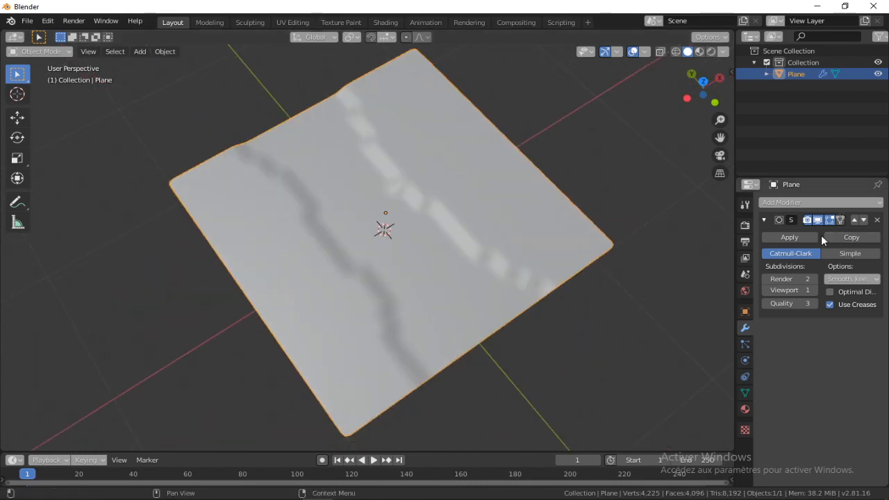
pyautogui.click(799, 236)
pyautogui.keyDown('shift'); pyautogui.moveTo(430, 102); pyautogui.dragTo(419, 97, button='middle'); pyautogui.keyUp('shift')
# Enter Edit Mode on the plane and create a new material with a pink base color
pyautogui.press('Tab')
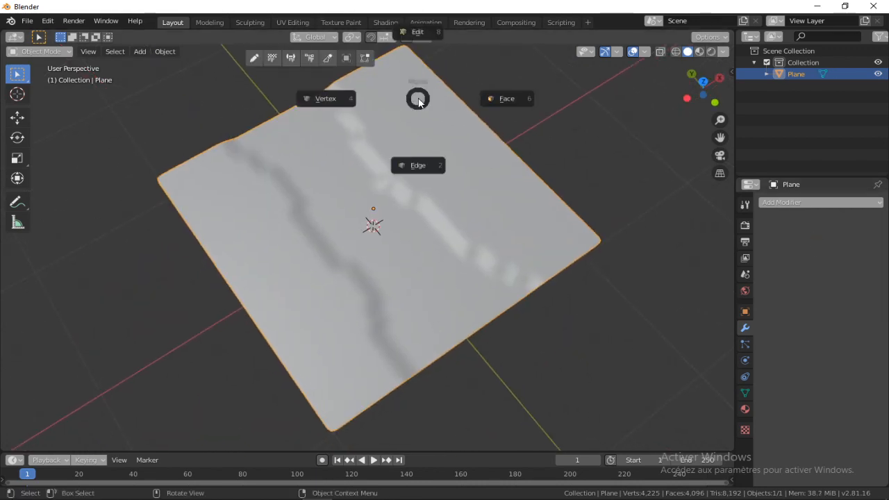
pyautogui.click(418, 31)
pyautogui.scroll(2, 361, 184)
pyautogui.moveTo(468, 198); pyautogui.dragTo(336, 176, button='middle')
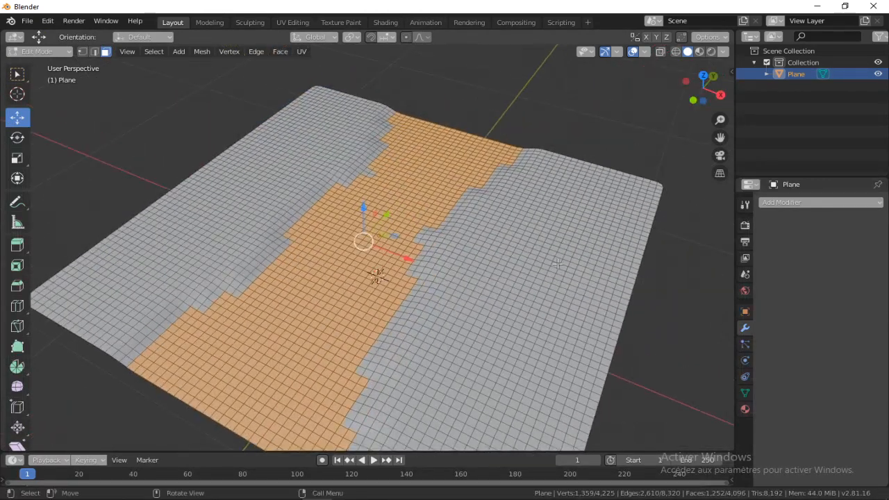
pyautogui.click(745, 409)
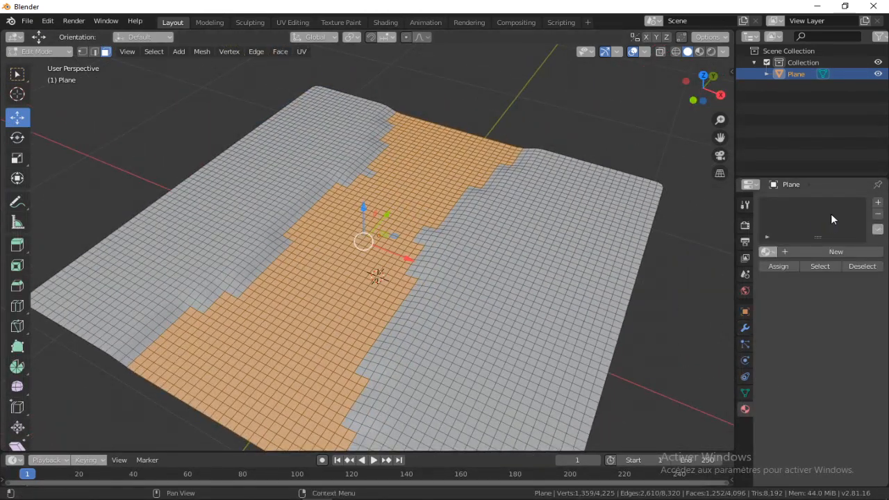
pyautogui.click(802, 252)
pyautogui.click(849, 384)
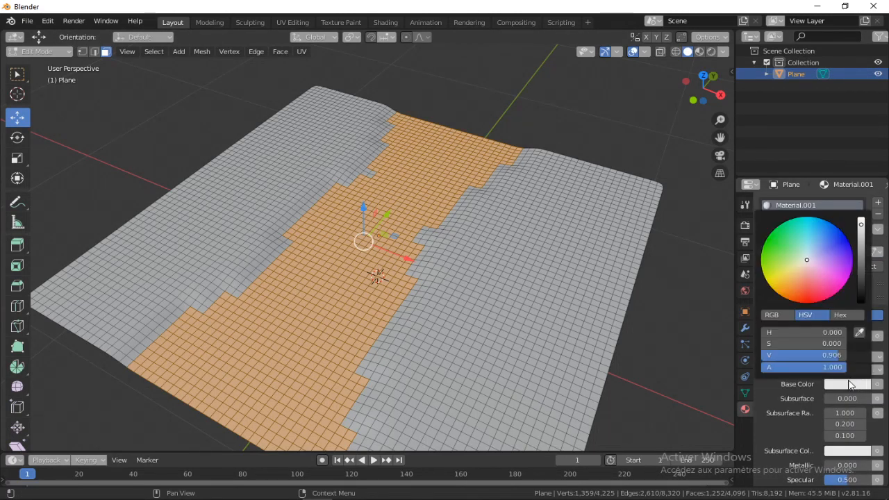
pyautogui.moveTo(821, 283); pyautogui.dragTo(829, 295)
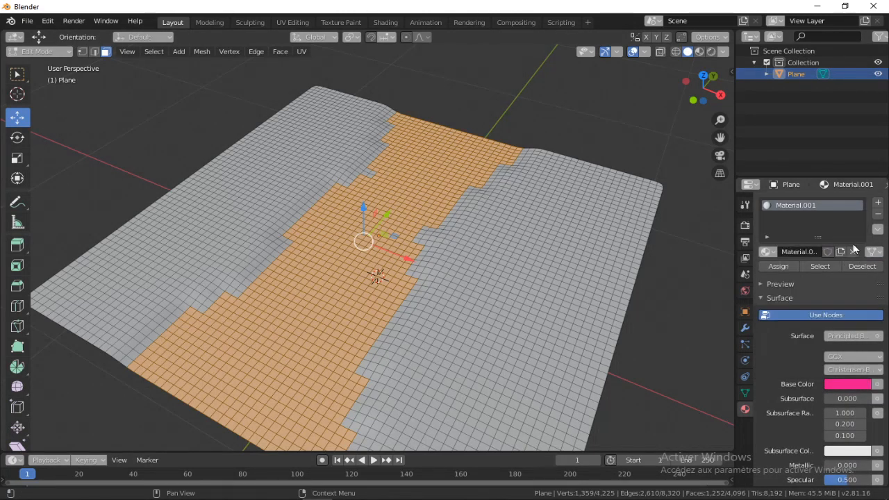
# Add a second material slot to the plane with a new material in a green base color
pyautogui.click(878, 204)
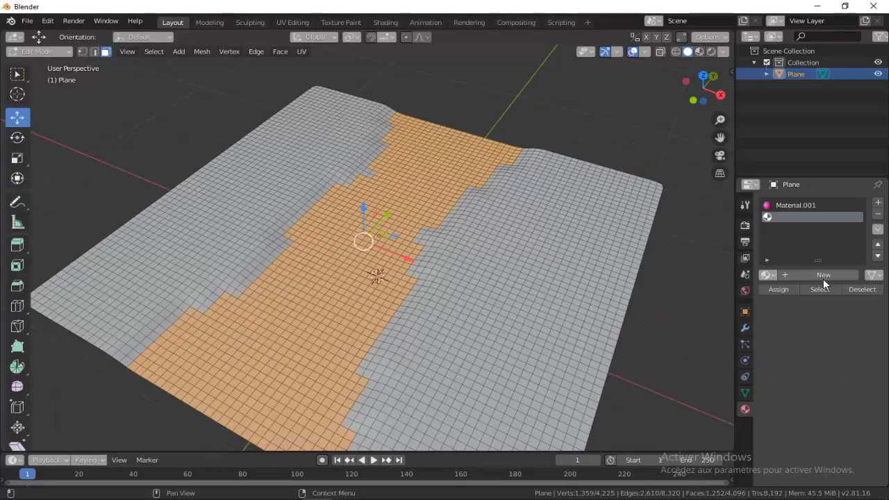
pyautogui.click(616, 263)
pyautogui.click(851, 409)
pyautogui.moveTo(804, 279); pyautogui.dragTo(766, 261)
# Invert the path's face selection and assign the green material to the faces on both sides of it
pyautogui.click(573, 111)
pyautogui.moveTo(518, 128); pyautogui.dragTo(554, 120, button='middle')
pyautogui.hotkey('ctrl', 'Tab')
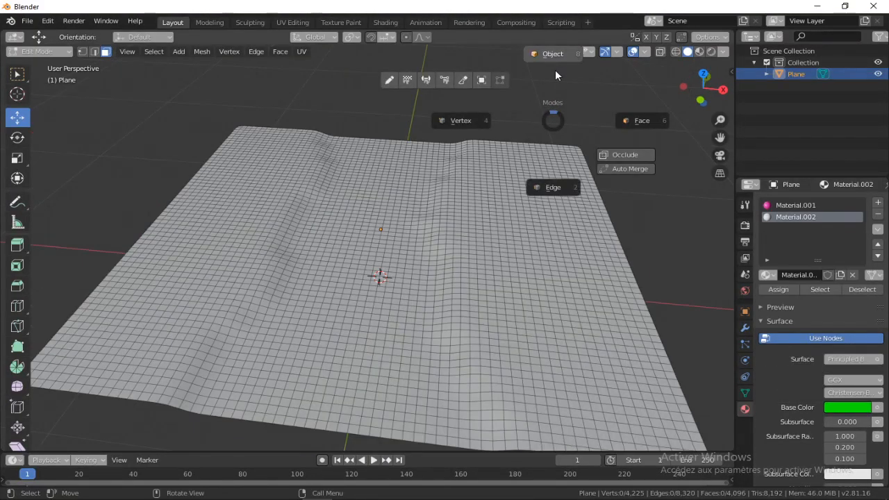
pyautogui.hotkey('ctrl', 'z')
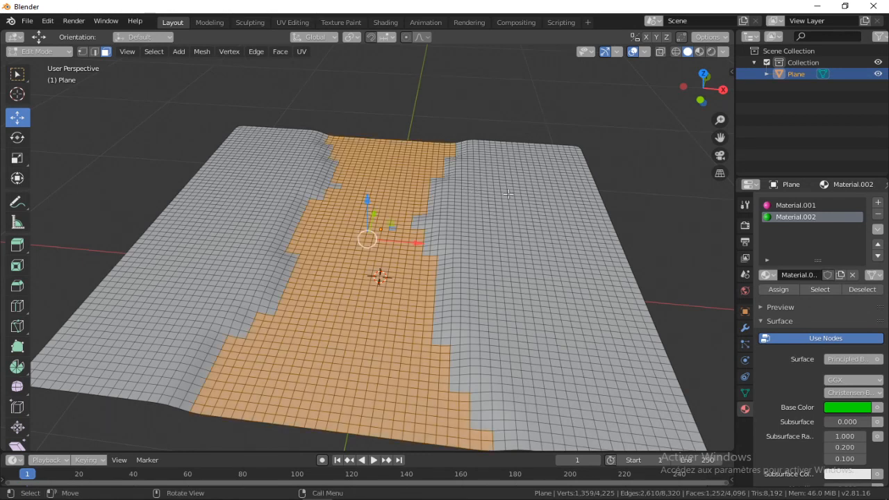
pyautogui.hotkey('ctrl', 'i')
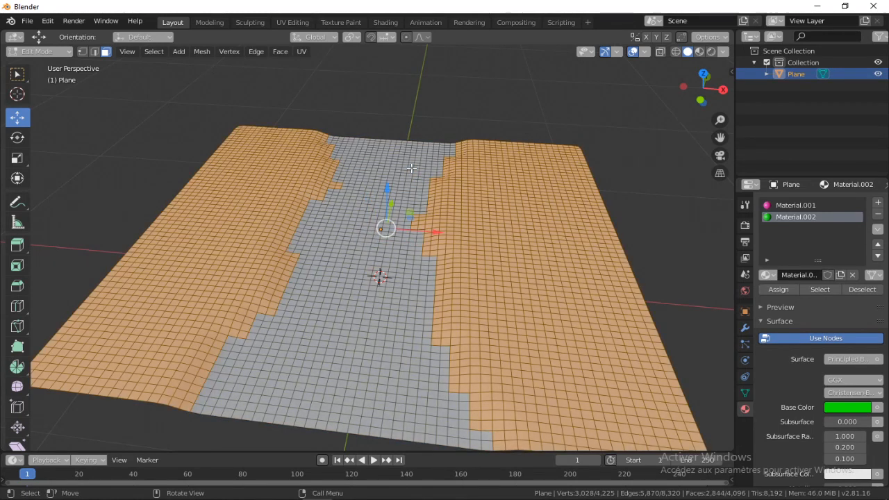
pyautogui.click(791, 292)
# Switch the viewport to Material Preview shading, return to Object Mode and deselect the plane
pyautogui.moveTo(626, 260); pyautogui.dragTo(624, 291, button='middle')
pyautogui.click(699, 52)
pyautogui.moveTo(337, 147)
pyautogui.mouseDown(button='middle')
pyautogui.moveTo(365, 145)
pyautogui.moveTo(469, 216)
pyautogui.moveTo(485, 238)
pyautogui.moveTo(409, 201)
pyautogui.mouseUp(button='middle')
pyautogui.hotkey('ctrl', 'Tab')
pyautogui.click(363, 79)
pyautogui.click(366, 81)
pyautogui.scroll(-3, 354, 135)
pyautogui.scroll(2, 458, 234)
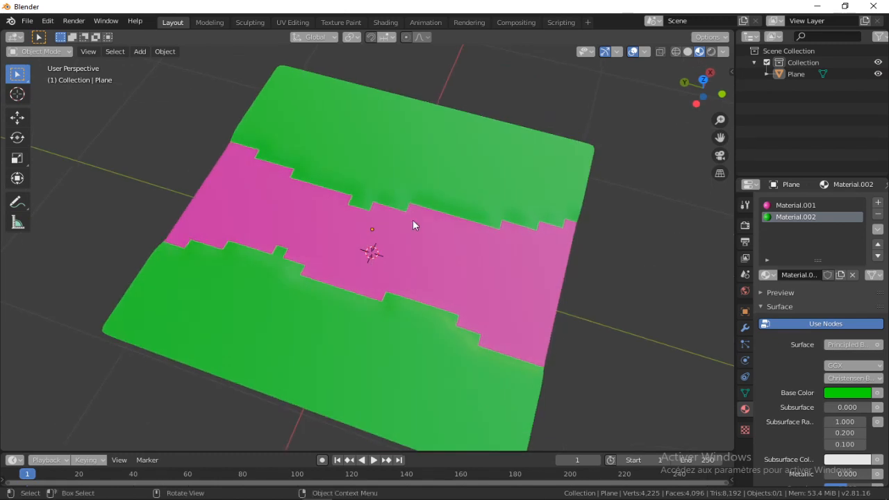
# Examine the pink path and green sides from several angles and compare the settings of both materials
pyautogui.scroll(3, 540, 244)
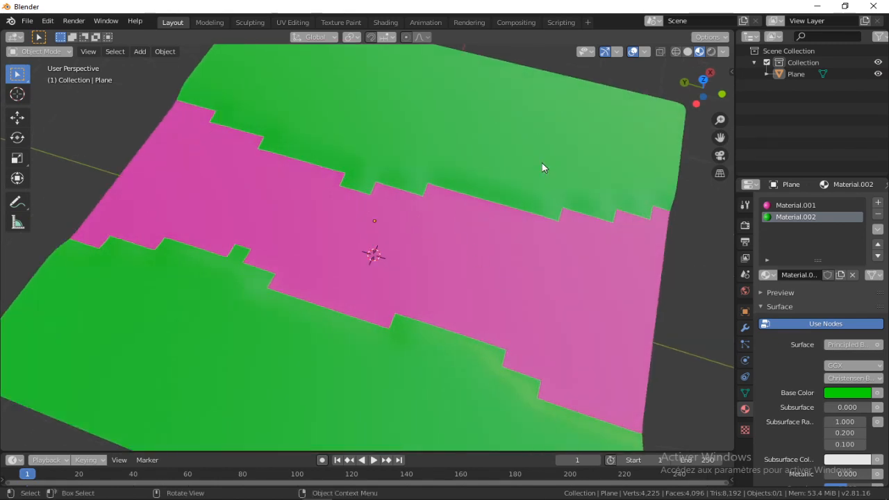
pyautogui.click(520, 186)
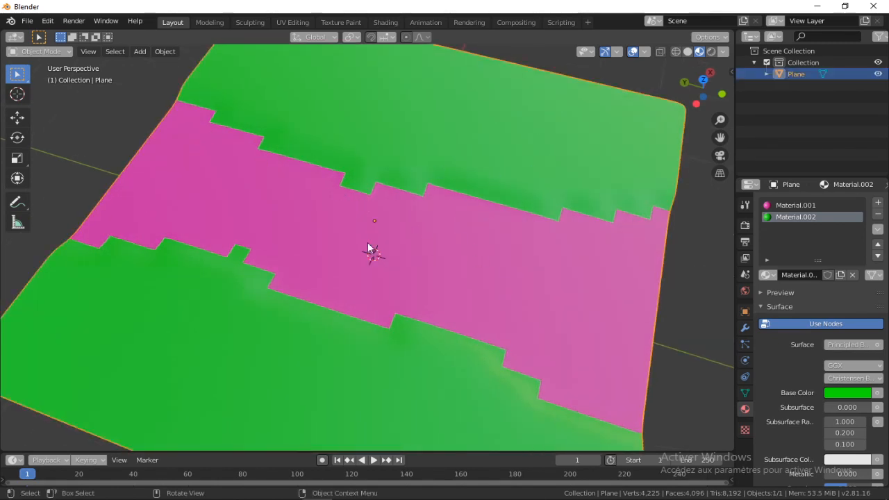
pyautogui.scroll(-3, 371, 298)
pyautogui.moveTo(371, 298); pyautogui.dragTo(337, 265, button='middle')
pyautogui.click(795, 205)
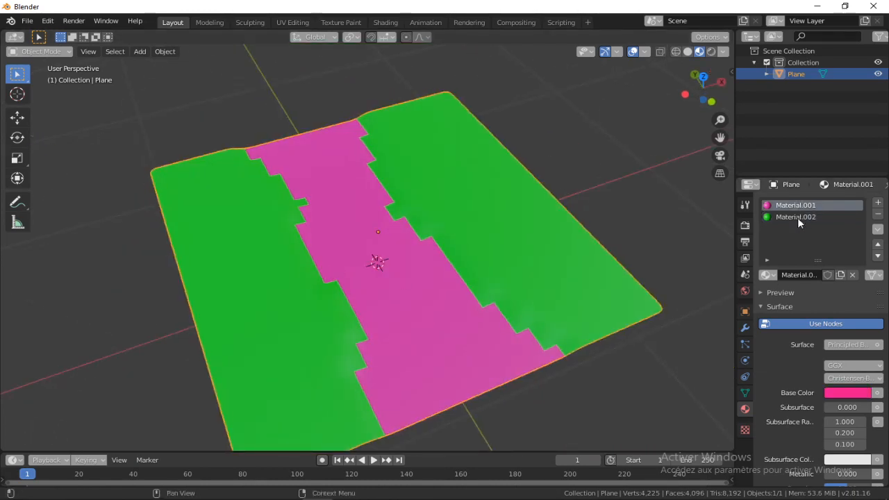
pyautogui.click(795, 217)
pyautogui.scroll(-4, 806, 384)
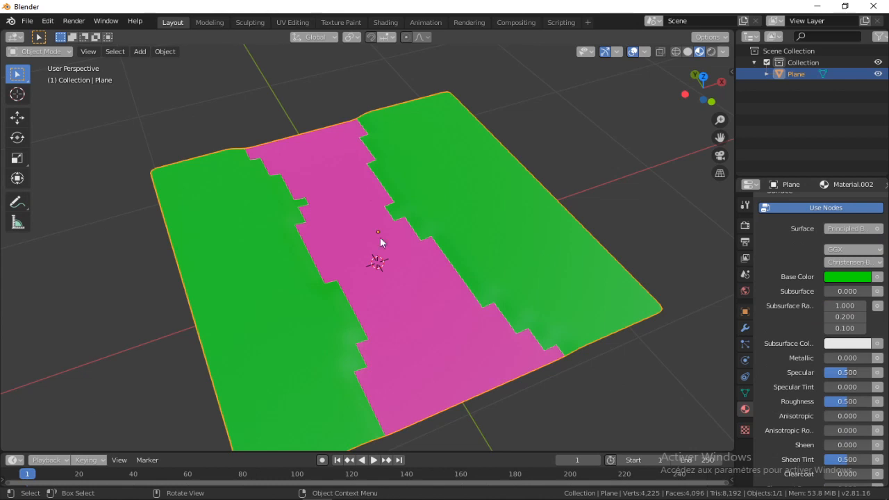
pyautogui.moveTo(464, 263); pyautogui.dragTo(357, 260, button='middle')
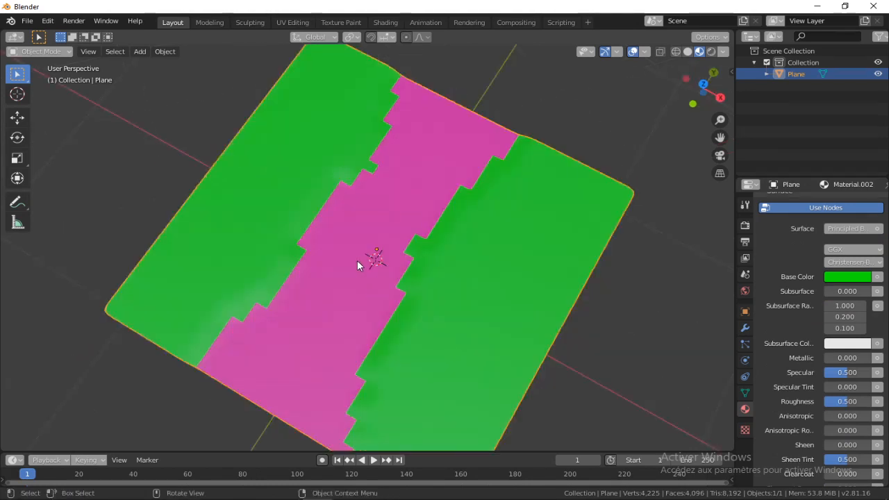
pyautogui.moveTo(306, 249); pyautogui.dragTo(380, 239, button='middle')
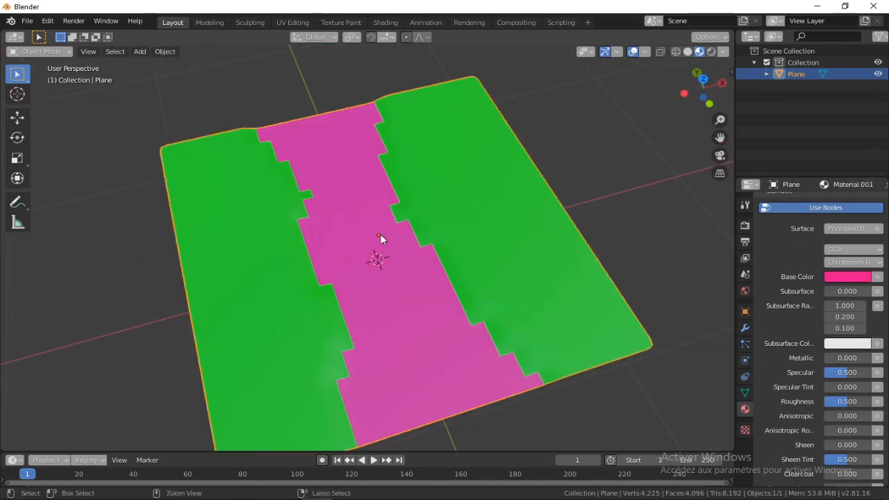
pyautogui.scroll(4, 802, 229)
# Remove both the pink and the green material from the plane
pyautogui.click(836, 206)
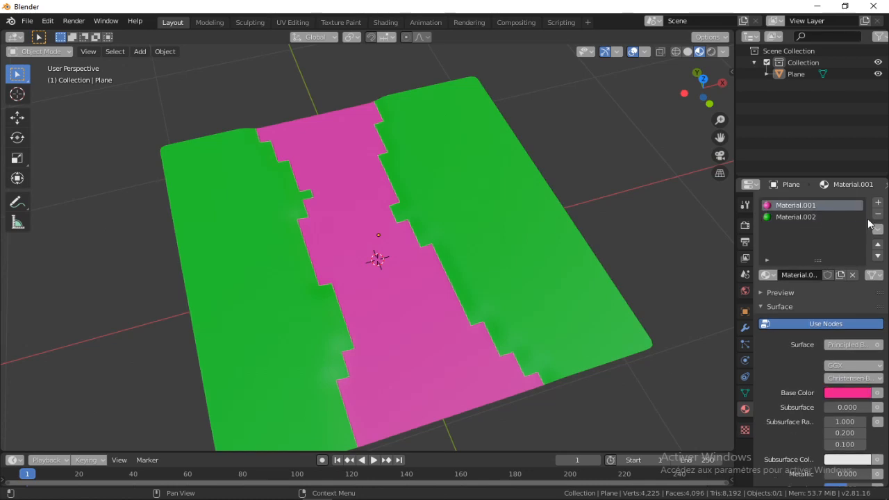
pyautogui.click(877, 216)
pyautogui.click(877, 217)
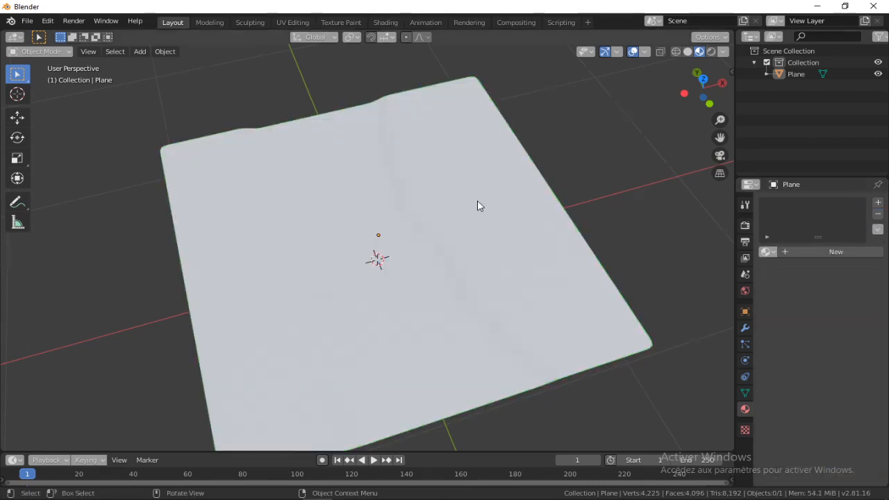
# Create a new material on the plane, name it Mat, and leave the plane deselected
pyautogui.moveTo(477, 200); pyautogui.dragTo(425, 220, button='middle')
pyautogui.click(813, 252)
pyautogui.moveTo(271, 241); pyautogui.dragTo(817, 260, button='middle')
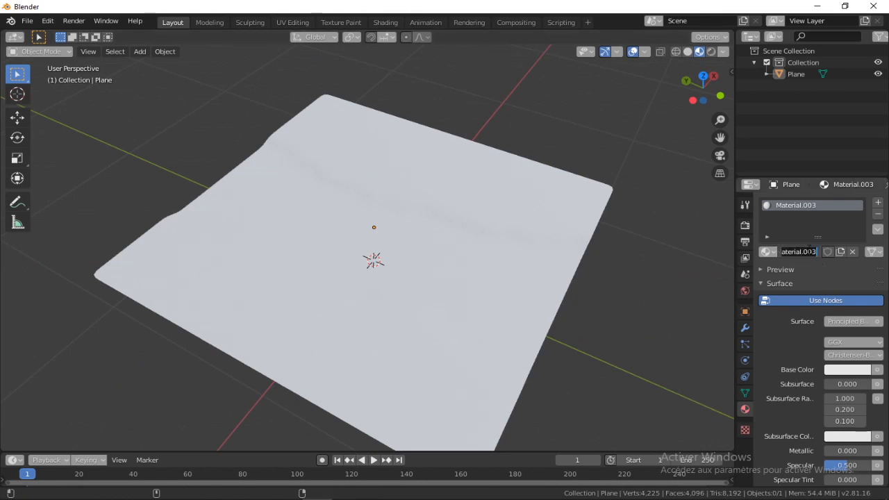
pyautogui.scroll(-3, 410, 168)
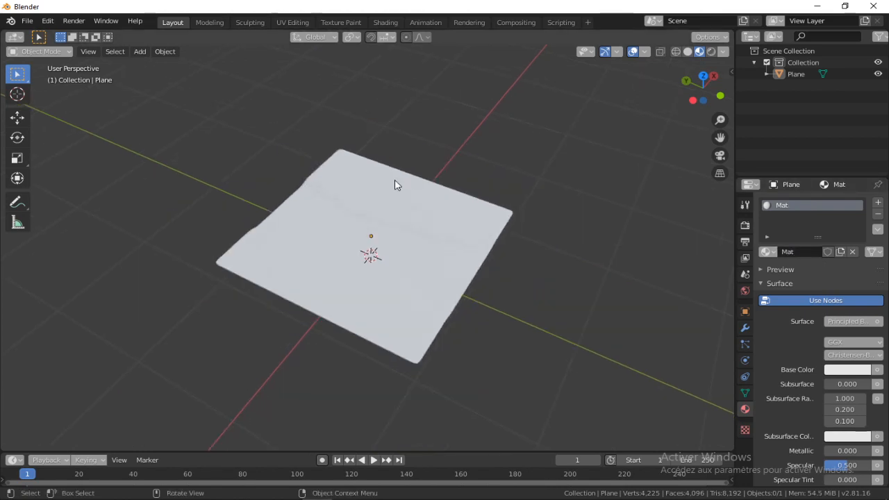
pyautogui.moveTo(395, 179); pyautogui.dragTo(351, 196, button='middle')
pyautogui.click(431, 221)
pyautogui.click(590, 140)
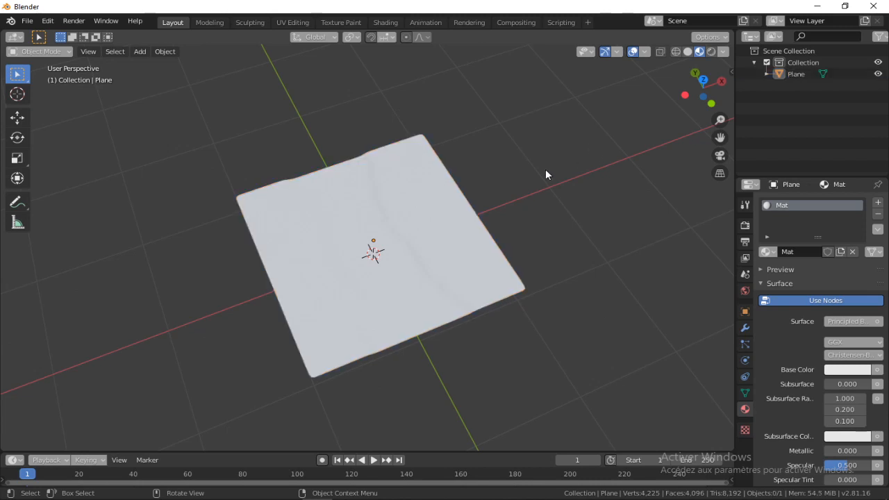
# Select the plane and switch to the Texture Paint workspace, viewing the plane from above
pyautogui.moveTo(545, 169); pyautogui.dragTo(466, 146, button='middle')
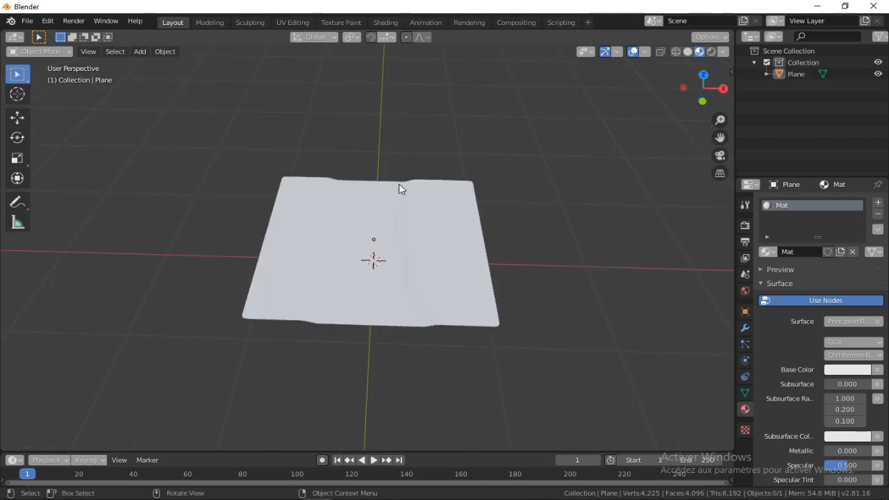
pyautogui.scroll(1, 417, 181)
pyautogui.click(430, 200)
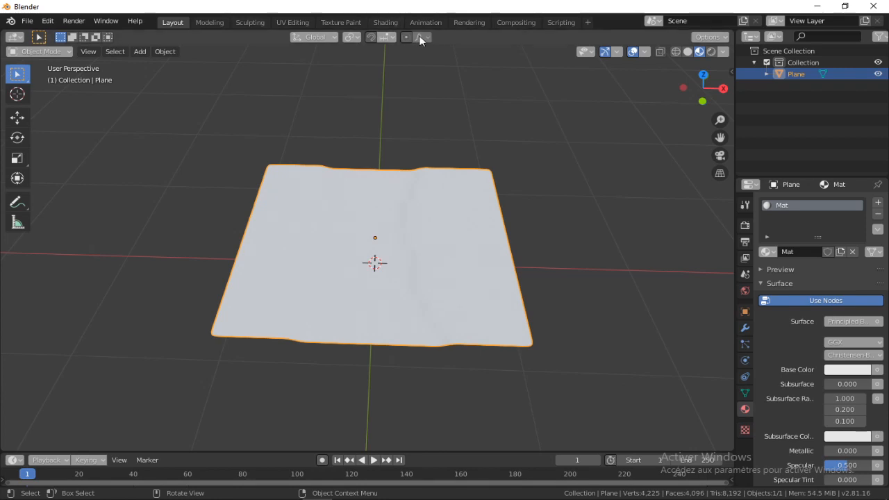
pyautogui.click(341, 22)
pyautogui.moveTo(550, 239)
pyautogui.mouseDown(button='middle')
pyautogui.moveTo(504, 252)
pyautogui.moveTo(574, 243)
pyautogui.moveTo(539, 236)
pyautogui.moveTo(542, 250)
pyautogui.mouseUp(button='middle')
pyautogui.scroll(2, 504, 252)
pyautogui.scroll(2, 546, 232)
pyautogui.scroll(-3, 538, 236)
pyautogui.scroll(2, 539, 205)
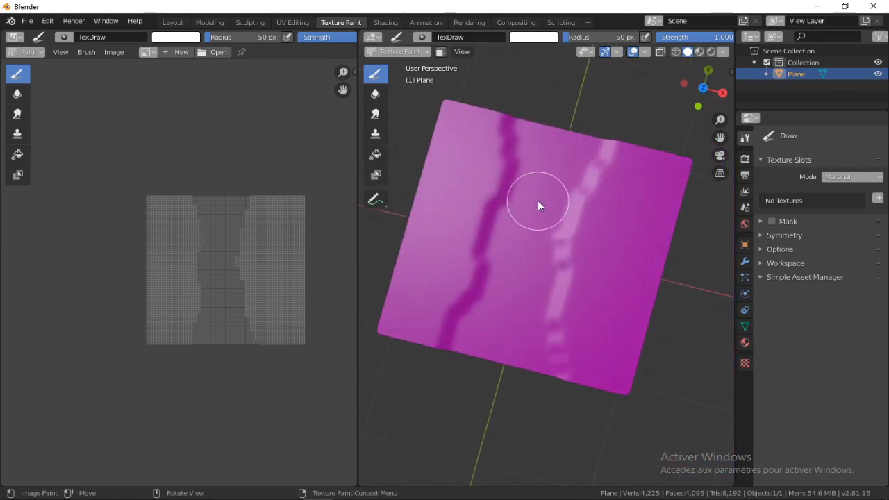
pyautogui.keyDown('shift'); pyautogui.moveTo(525, 211); pyautogui.dragTo(526, 241, button='middle'); pyautogui.keyUp('shift')
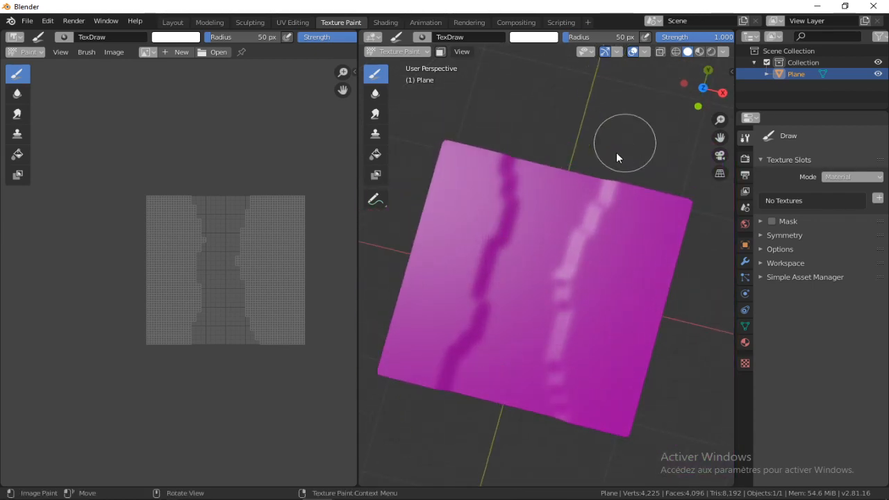
# Create a new 1024 by 1024 px black image named mask
pyautogui.click(177, 53)
pyautogui.click(202, 42)
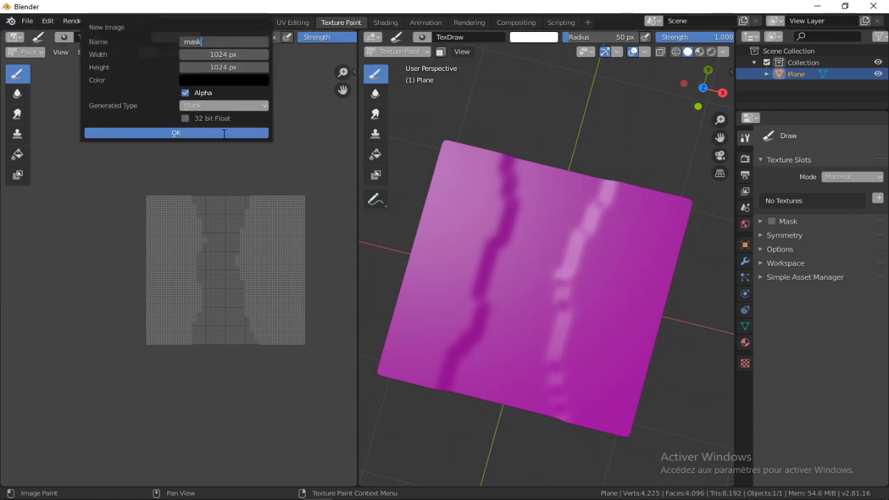
pyautogui.click(223, 134)
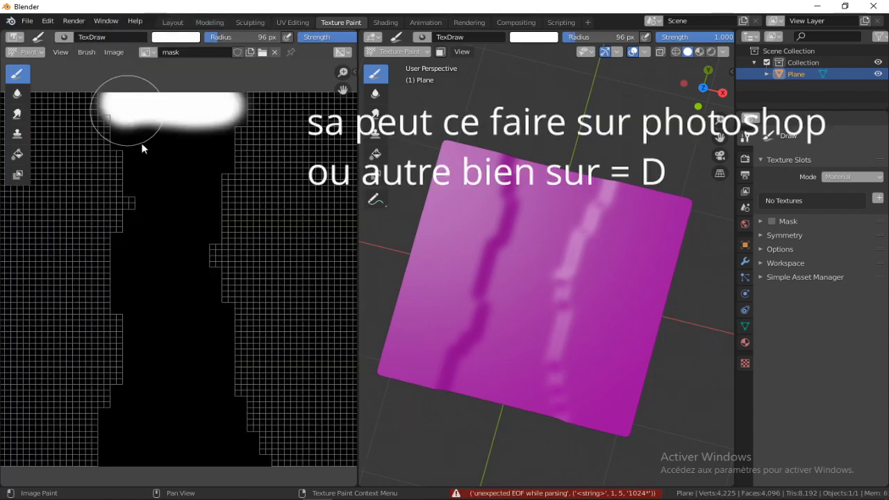
# Paint the path strip of the mask image solid white with a 96 px brush, leaving both sides black
pyautogui.moveTo(123, 99)
pyautogui.mouseDown()
pyautogui.moveTo(188, 214)
pyautogui.moveTo(220, 430)
pyautogui.moveTo(202, 459)
pyautogui.moveTo(115, 466)
pyautogui.moveTo(155, 264)
pyautogui.moveTo(134, 290)
pyautogui.moveTo(206, 104)
pyautogui.moveTo(155, 192)
pyautogui.moveTo(184, 261)
pyautogui.mouseUp()
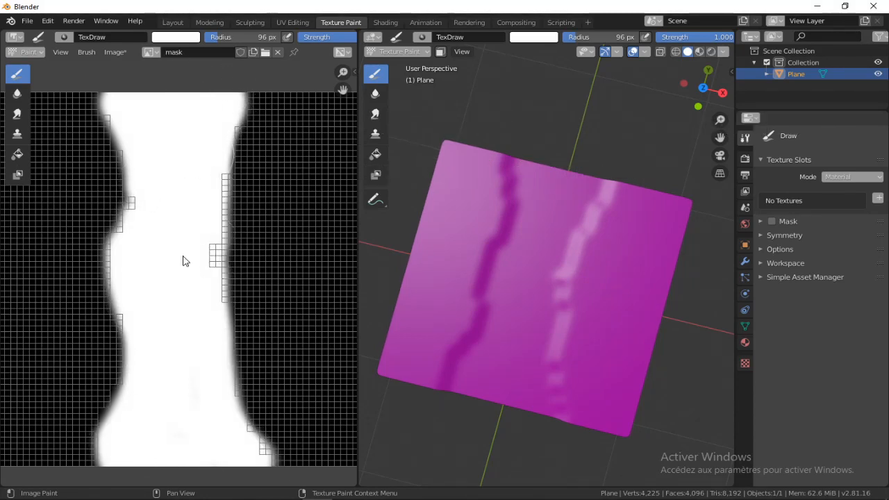
pyautogui.keyDown('shift'); pyautogui.moveTo(201, 372); pyautogui.dragTo(182, 222, button='middle'); pyautogui.keyUp('shift')
pyautogui.scroll(-1, 182, 221)
pyautogui.keyDown('shift'); pyautogui.moveTo(184, 97); pyautogui.dragTo(244, 201, button='middle'); pyautogui.keyUp('shift')
pyautogui.scroll(1, 180, 245)
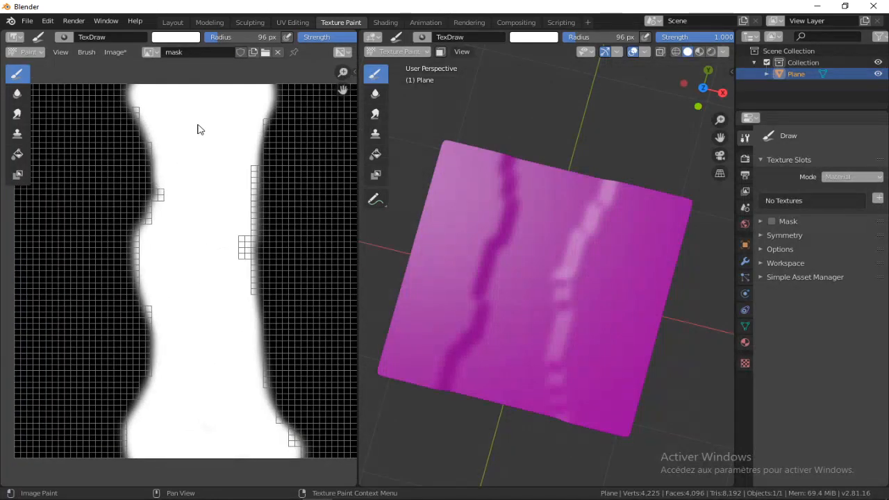
# Return the plane to Object Mode and check the painted edges of the mask image
pyautogui.hotkey('ctrl', 'Tab')
pyautogui.click(128, 84)
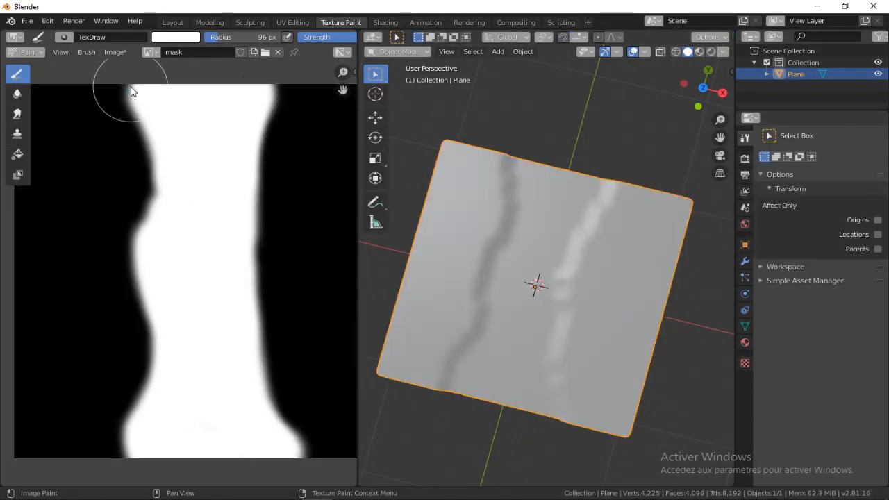
pyautogui.scroll(-3, 215, 182)
pyautogui.scroll(3, 175, 219)
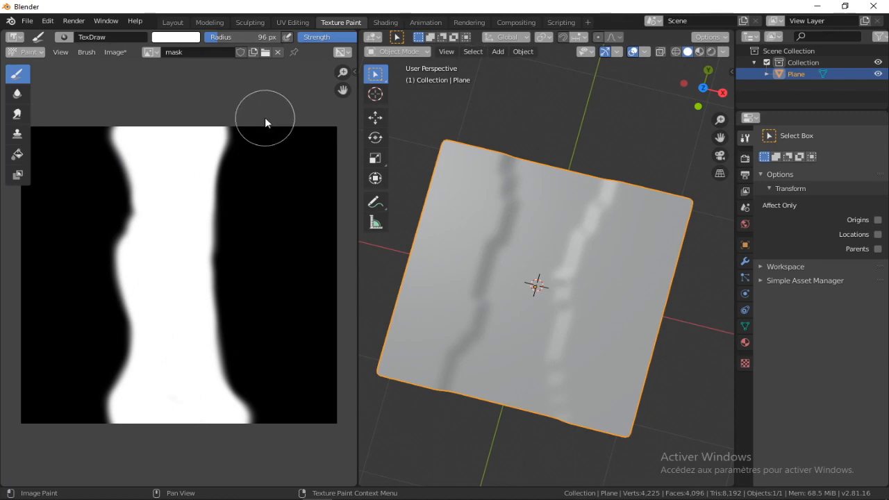
# Switch to the Shading workspace, enlarge the node editor and move the Material Output node away from the Principled BSDF
pyautogui.click(385, 23)
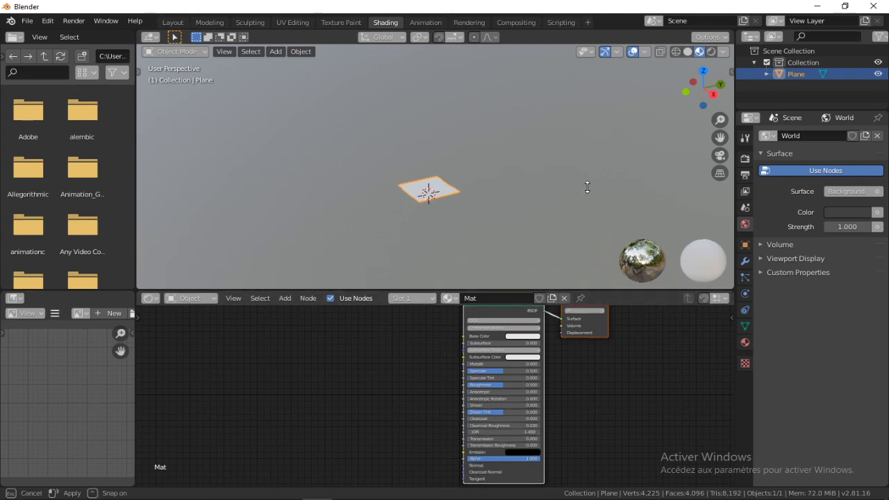
pyautogui.moveTo(591, 289); pyautogui.dragTo(542, 189)
pyautogui.scroll(5, 427, 155)
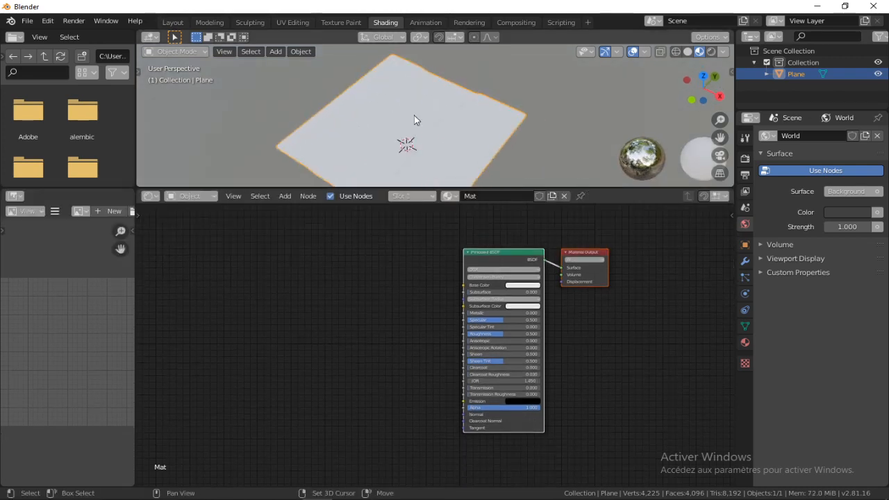
pyautogui.scroll(1, 394, 272)
pyautogui.scroll(1, 395, 271)
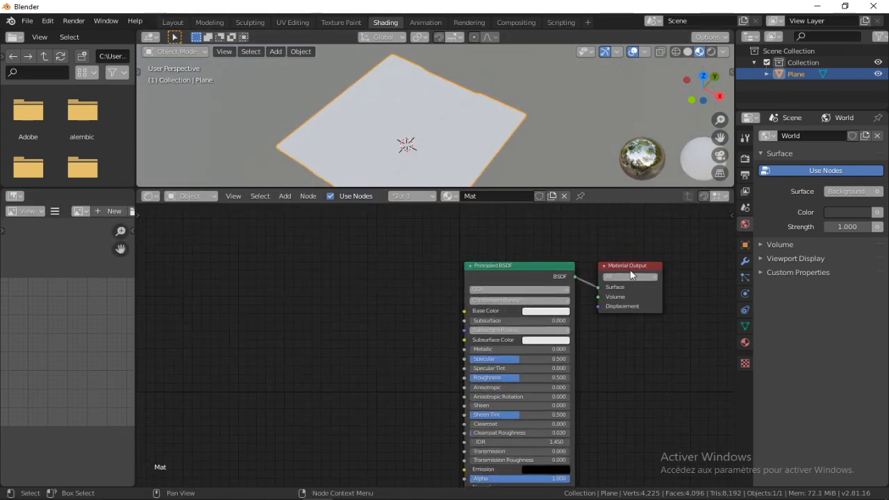
pyautogui.moveTo(649, 259); pyautogui.dragTo(680, 248)
# Switch to the texture folder in File Explorer and bring brown_mud_leaves_01_diff_1k.jpg into Blender's shader editor as an image node
pyautogui.click(226, 499)
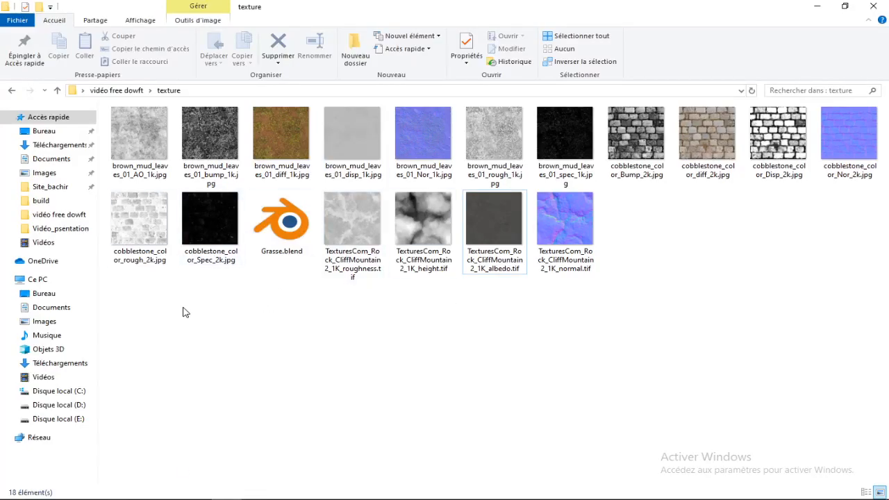
pyautogui.moveTo(183, 312); pyautogui.dragTo(875, 105)
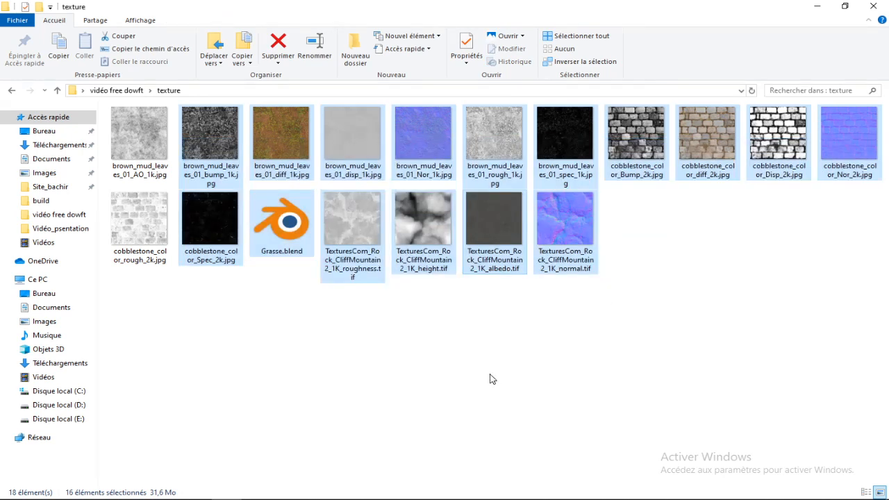
pyautogui.click(282, 256)
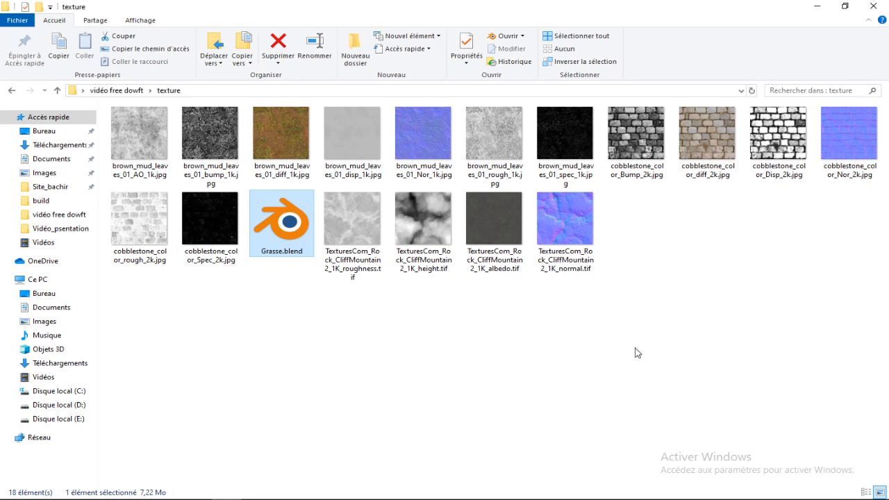
pyautogui.click(151, 120)
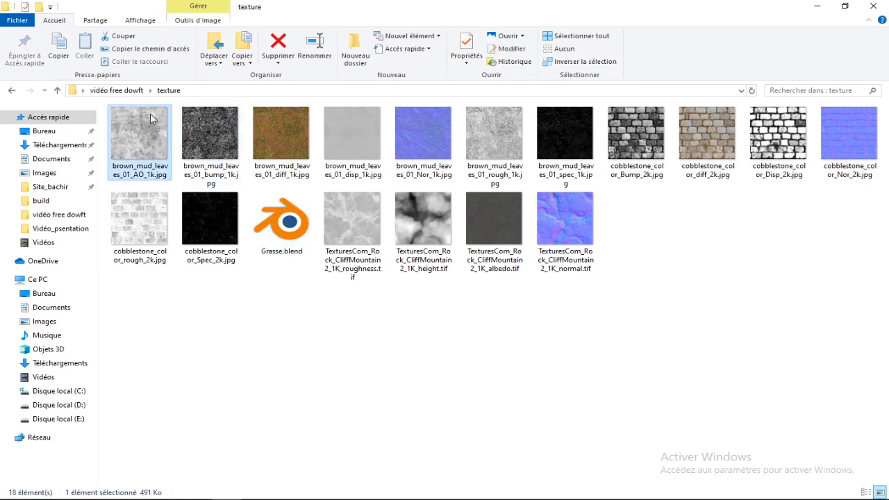
pyautogui.moveTo(313, 158); pyautogui.dragTo(189, 264)
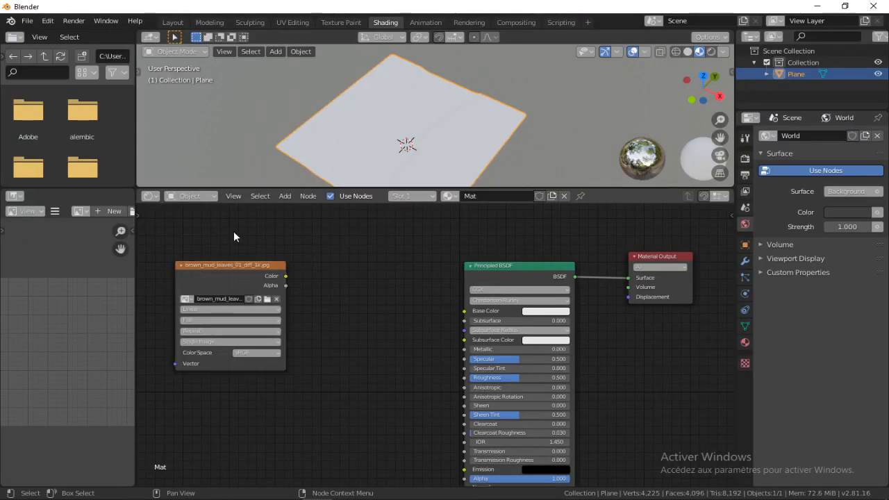
# Collapse the brown_mud_leaves_01_diff_1k.jpg node and connect its Color output to the Principled BSDF's Base Color
pyautogui.moveTo(233, 230); pyautogui.dragTo(351, 238, button='middle')
pyautogui.scroll(1, 341, 264)
pyautogui.press('h')
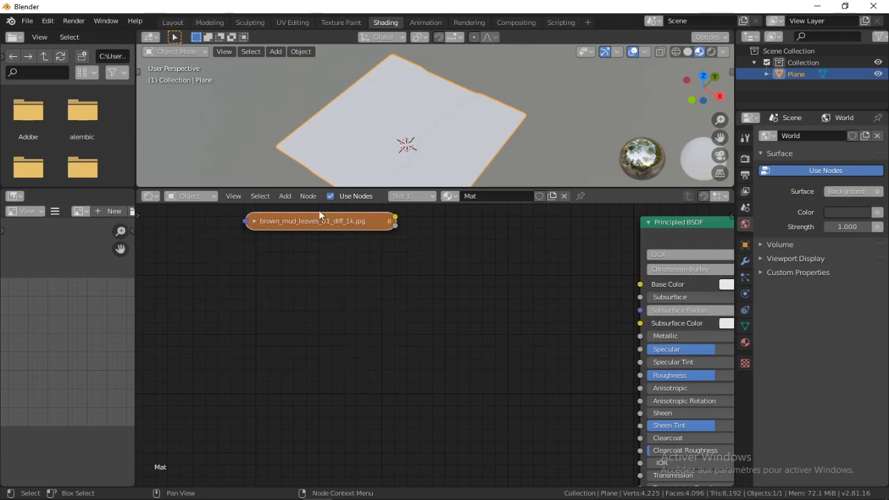
pyautogui.moveTo(305, 235); pyautogui.dragTo(284, 267)
pyautogui.moveTo(376, 306); pyautogui.dragTo(229, 321, button='middle')
pyautogui.moveTo(226, 265); pyautogui.dragTo(493, 301)
# Examine the mud and leaves texture on the plane from several angles and distances
pyautogui.moveTo(389, 108); pyautogui.dragTo(435, 83, button='middle')
pyautogui.scroll(-3, 434, 70)
pyautogui.scroll(5, 436, 67)
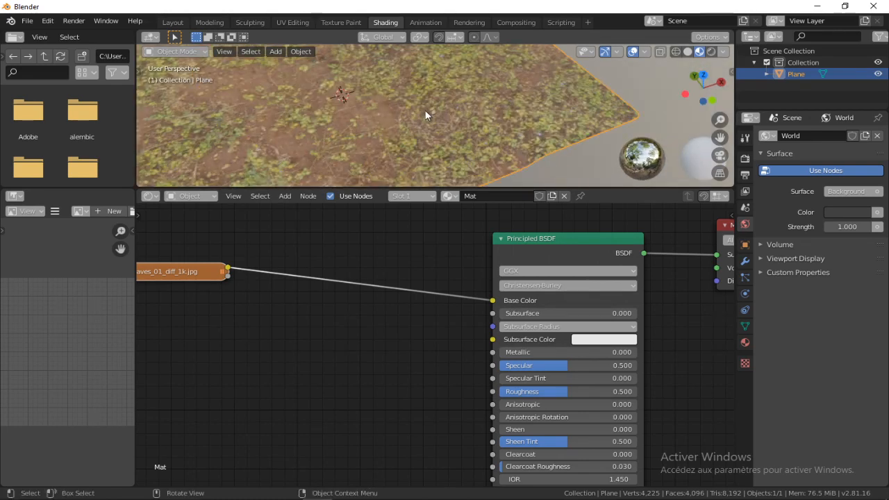
pyautogui.scroll(-3, 386, 105)
pyautogui.moveTo(382, 105); pyautogui.dragTo(435, 102, button='middle')
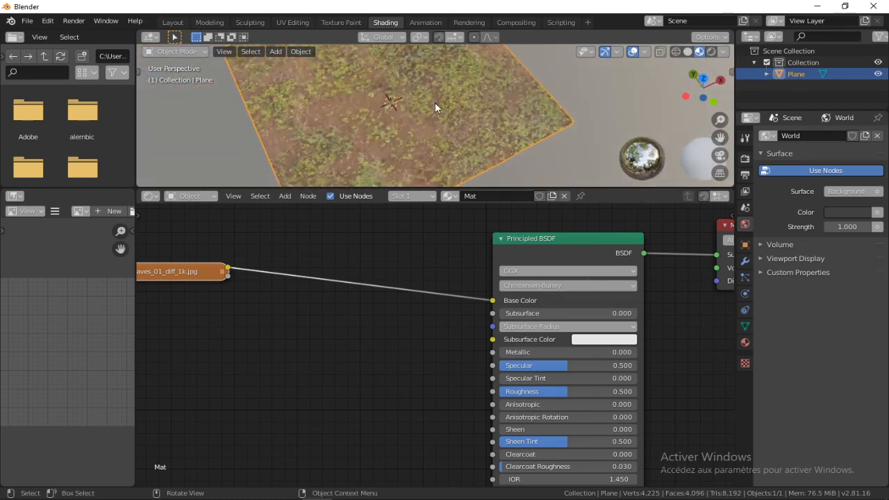
pyautogui.scroll(-5, 435, 103)
pyautogui.scroll(7, 417, 128)
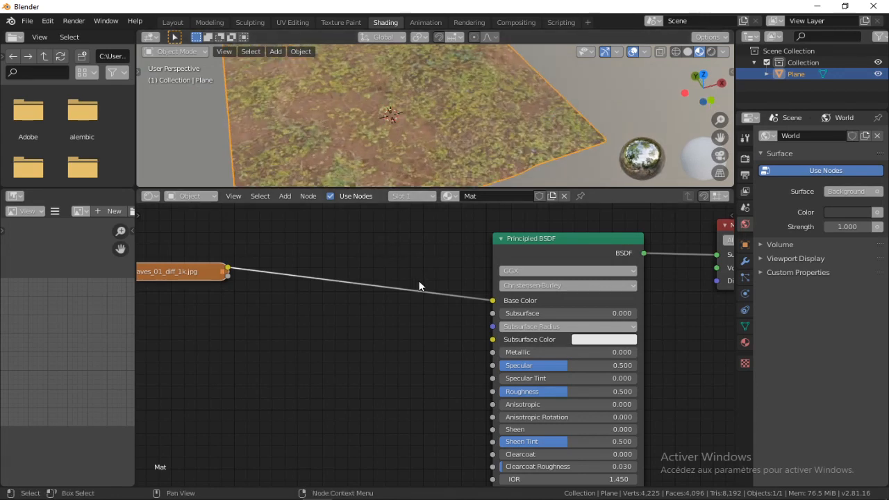
# Move the image node closer to the Principled BSDF and add a Texture Coordinate node well before it
pyautogui.scroll(-5, 195, 267)
pyautogui.moveTo(184, 264); pyautogui.dragTo(458, 264, button='middle')
pyautogui.moveTo(444, 274); pyautogui.dragTo(484, 293)
pyautogui.hotkey('shift', 'a')
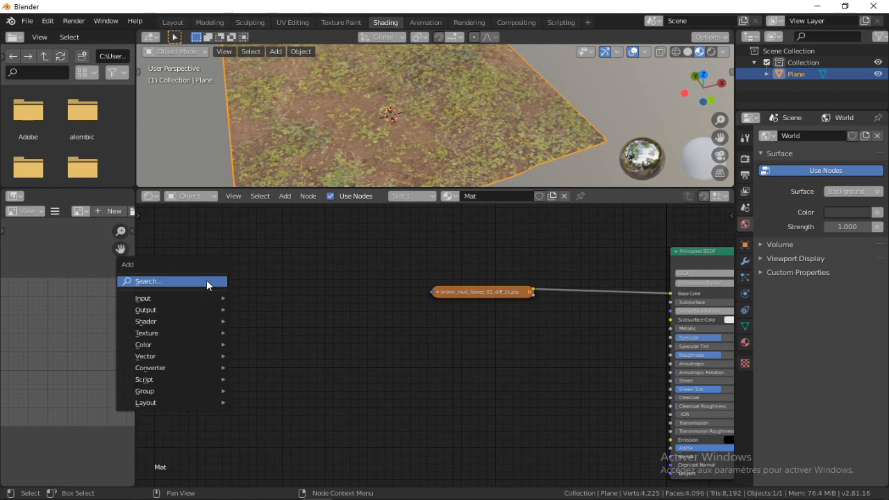
pyautogui.click(206, 279)
pyautogui.write('te')
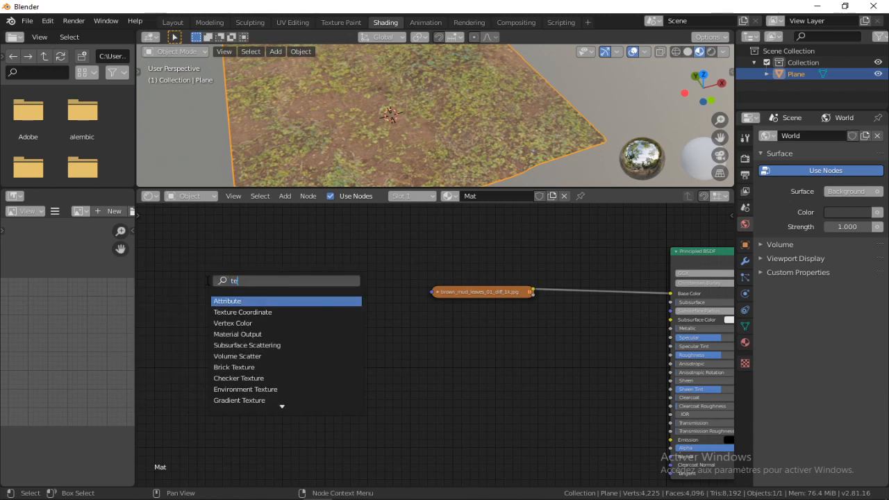
pyautogui.press('Down')
pyautogui.press('Return')
pyautogui.click(188, 254)
# Add a Mapping node between the Texture Coordinate node and the image node
pyautogui.hotkey('shift', 'a')
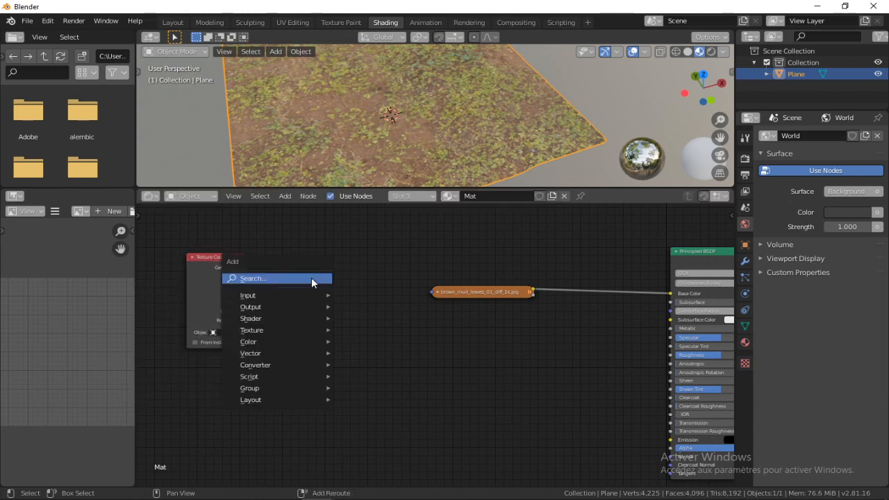
pyautogui.click(311, 277)
pyautogui.write('ma')
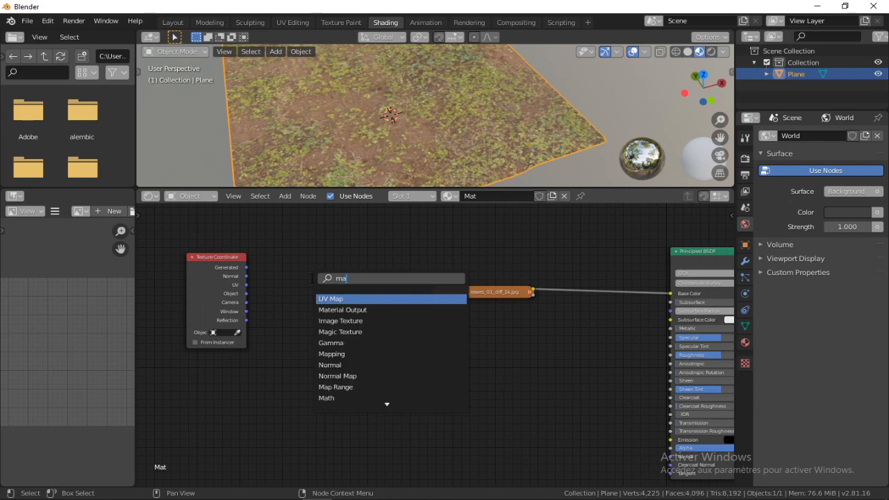
pyautogui.press('Down')
pyautogui.press('Down')
pyautogui.press('Down')
pyautogui.press('Down')
pyautogui.press('Down')
pyautogui.press('Return')
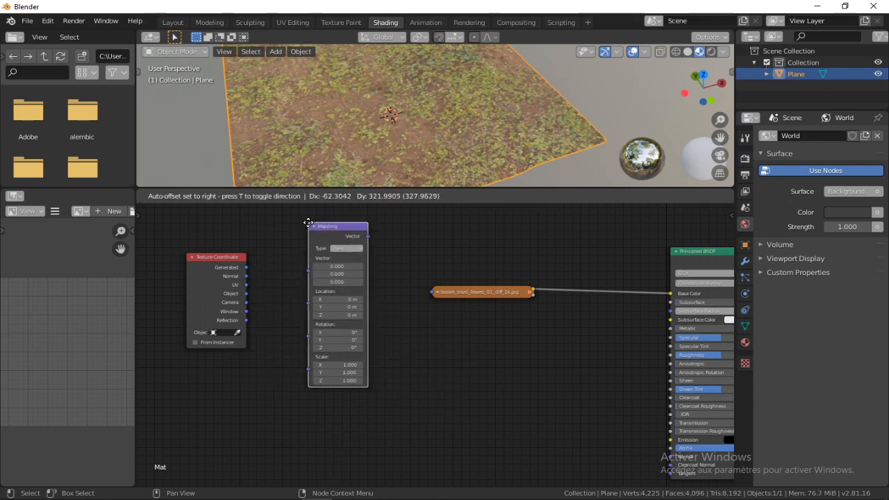
pyautogui.click(295, 236)
# Space out the nodes, then connect Texture Coordinate UV to Mapping's Vector input and Mapping's output to the image node's Vector
pyautogui.scroll(2, 295, 237)
pyautogui.moveTo(259, 237); pyautogui.dragTo(303, 263, button='middle')
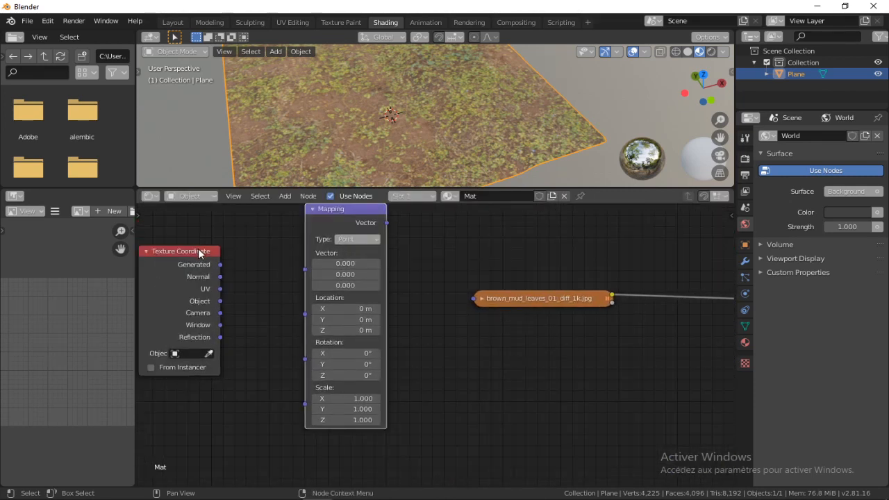
pyautogui.moveTo(199, 250); pyautogui.dragTo(190, 232)
pyautogui.moveTo(385, 112); pyautogui.dragTo(248, 76, button='middle')
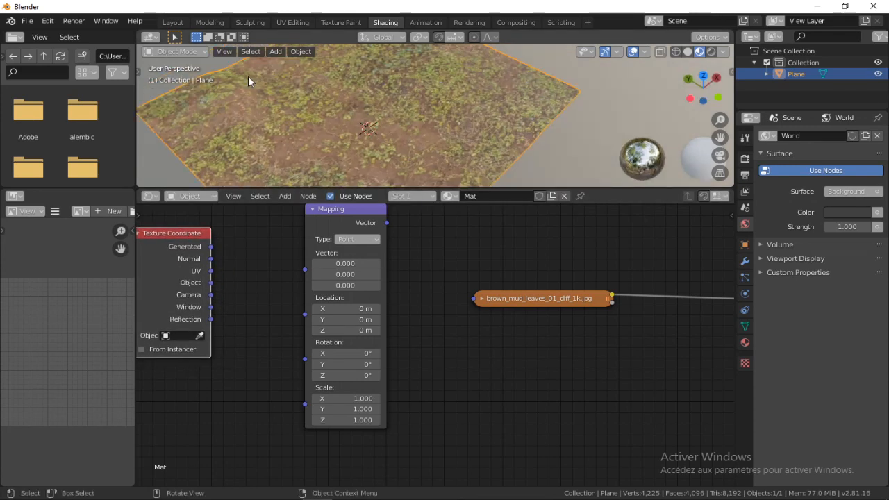
pyautogui.moveTo(432, 258); pyautogui.dragTo(449, 285, button='middle')
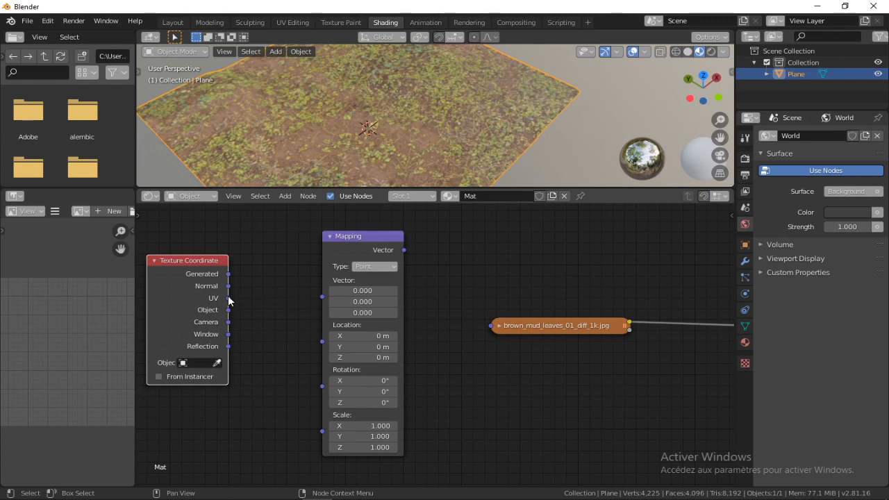
pyautogui.moveTo(228, 298); pyautogui.dragTo(253, 296)
pyautogui.moveTo(321, 301); pyautogui.dragTo(322, 300)
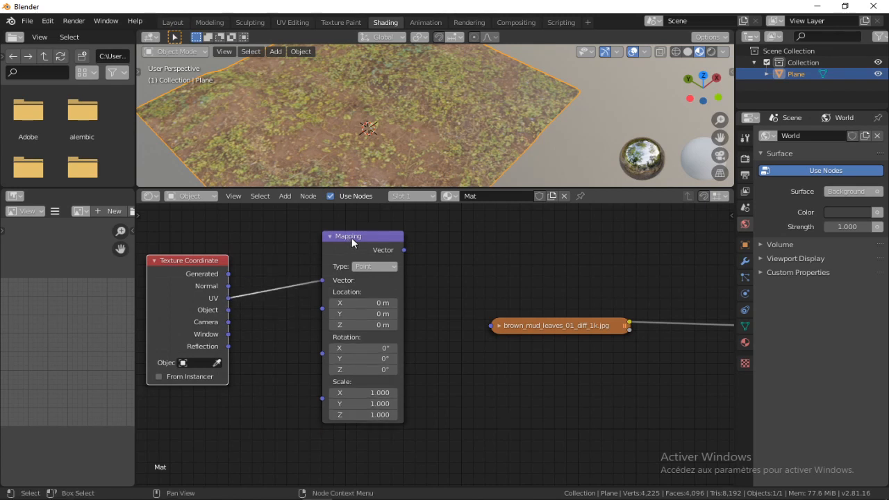
pyautogui.moveTo(352, 238); pyautogui.dragTo(328, 264)
pyautogui.moveTo(379, 277); pyautogui.dragTo(439, 239)
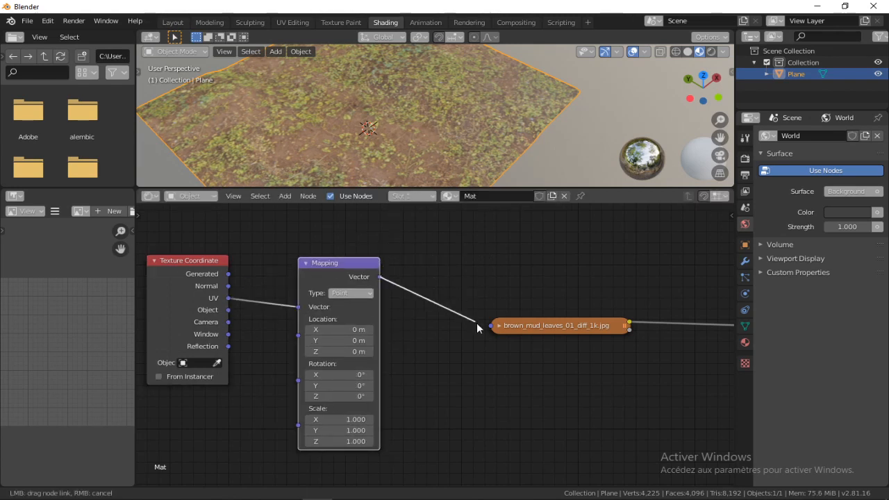
pyautogui.moveTo(491, 326); pyautogui.dragTo(492, 324)
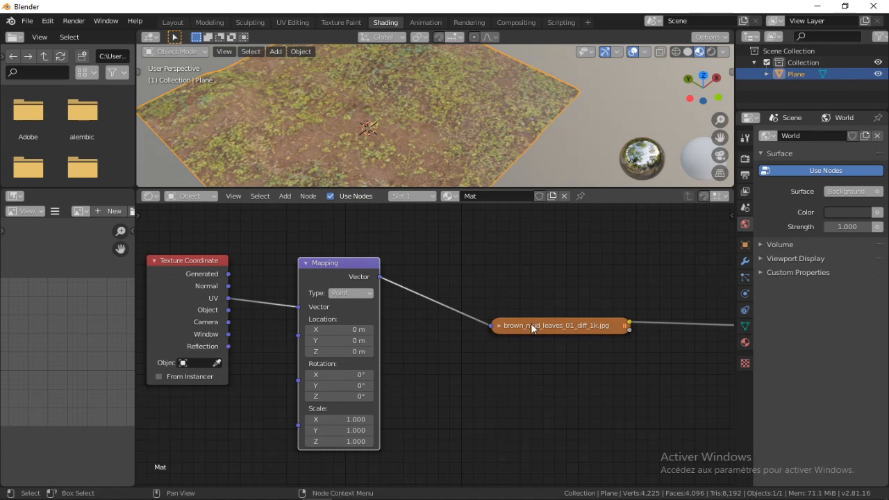
# Set the Mapping node's X and Y scale to 3 and check the texture's tiling on the plane
pyautogui.moveTo(444, 101); pyautogui.dragTo(414, 379, button='middle')
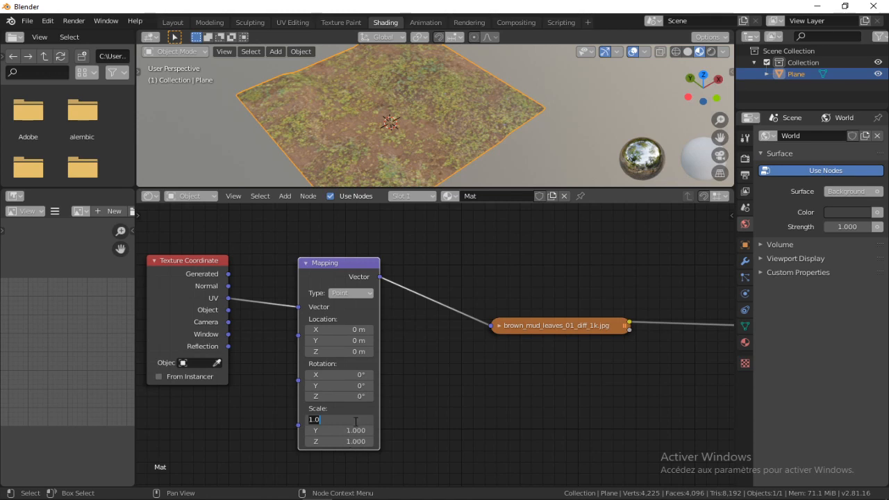
pyautogui.write('3')
pyautogui.press('Tab')
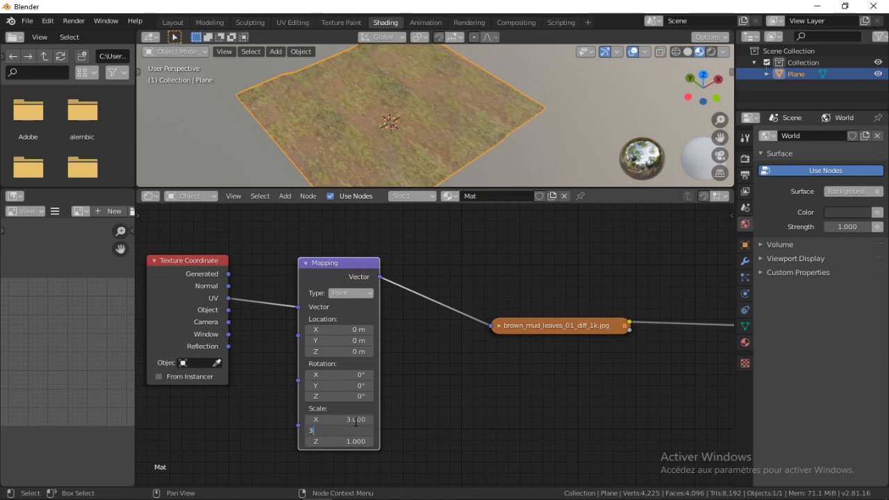
pyautogui.write('3')
pyautogui.press('Return')
pyautogui.moveTo(375, 155); pyautogui.dragTo(431, 104, button='middle')
pyautogui.scroll(-3, 449, 89)
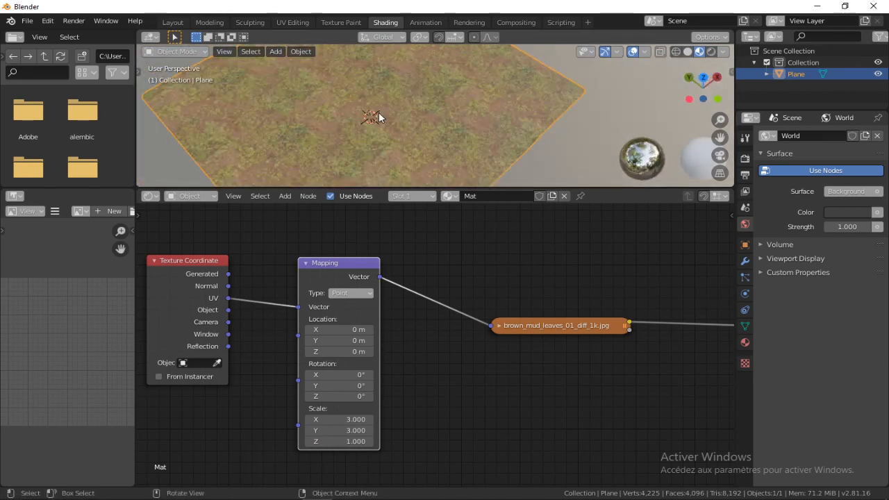
# Move the Mapping node slightly closer to the brown_mud_leaves_01_diff_1k.jpg image node, keeping it expanded
pyautogui.scroll(-4, 502, 114)
pyautogui.moveTo(503, 114); pyautogui.dragTo(454, 113, button='middle')
pyautogui.moveTo(336, 264); pyautogui.dragTo(385, 263)
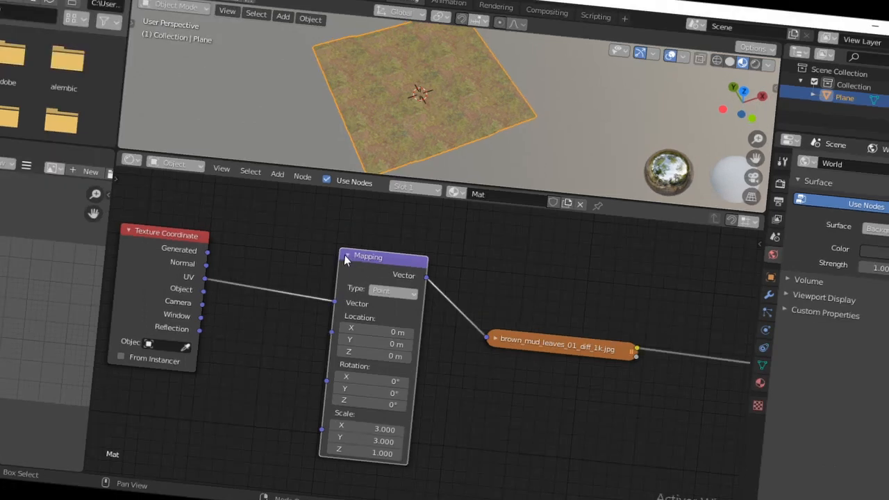
pyautogui.click(346, 257)
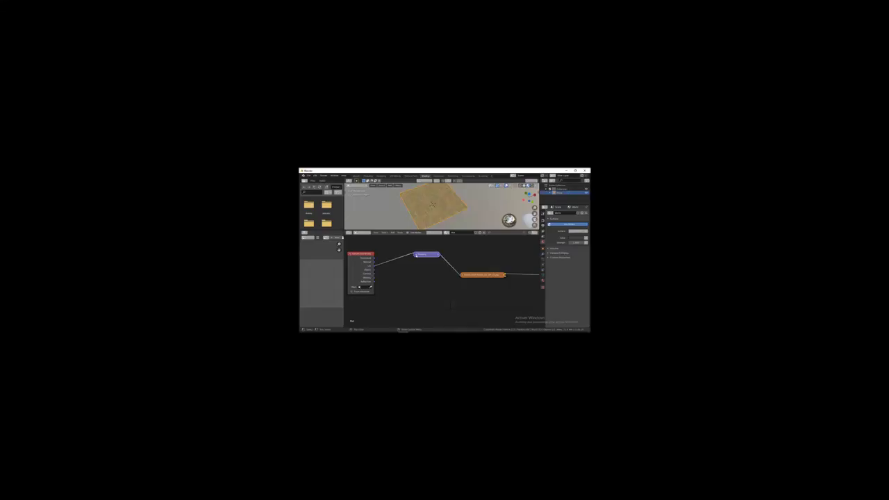
pyautogui.click(416, 254)
pyautogui.moveTo(425, 255); pyautogui.dragTo(413, 258)
pyautogui.scroll(-5, 449, 280)
pyautogui.moveTo(448, 280); pyautogui.dragTo(439, 279, button='middle')
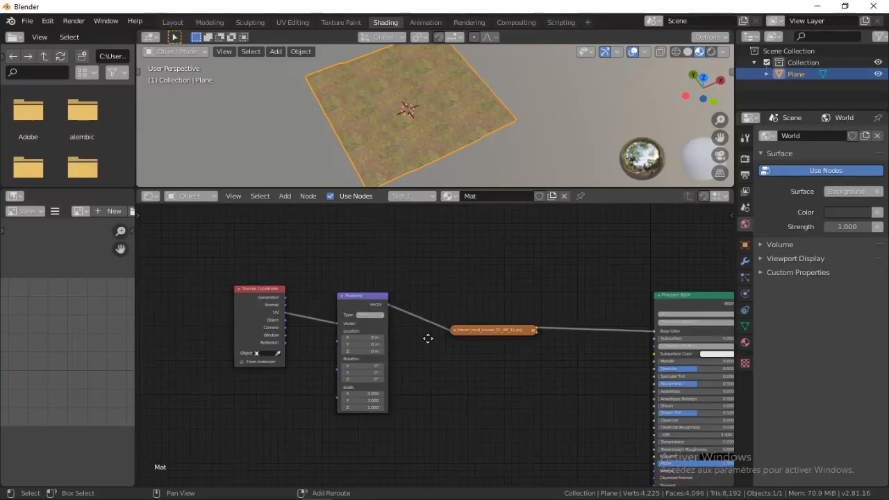
# Check the leaf texture's tiling on the plane and lower the Mapping node slightly relative to the image node
pyautogui.moveTo(428, 338); pyautogui.dragTo(296, 309, button='middle')
pyautogui.scroll(1, 299, 309)
pyautogui.moveTo(383, 291); pyautogui.dragTo(500, 282, button='middle')
pyautogui.scroll(3, 437, 120)
pyautogui.moveTo(413, 132); pyautogui.dragTo(450, 119, button='middle')
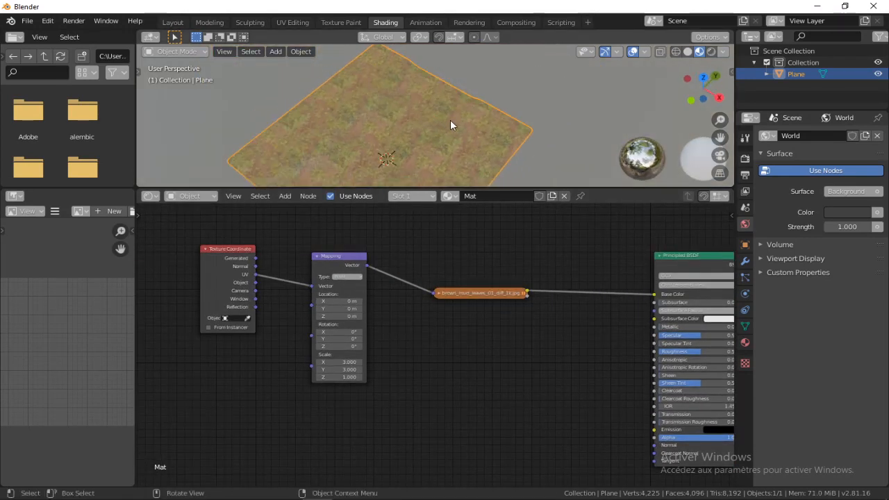
pyautogui.moveTo(401, 147); pyautogui.dragTo(313, 173, button='middle')
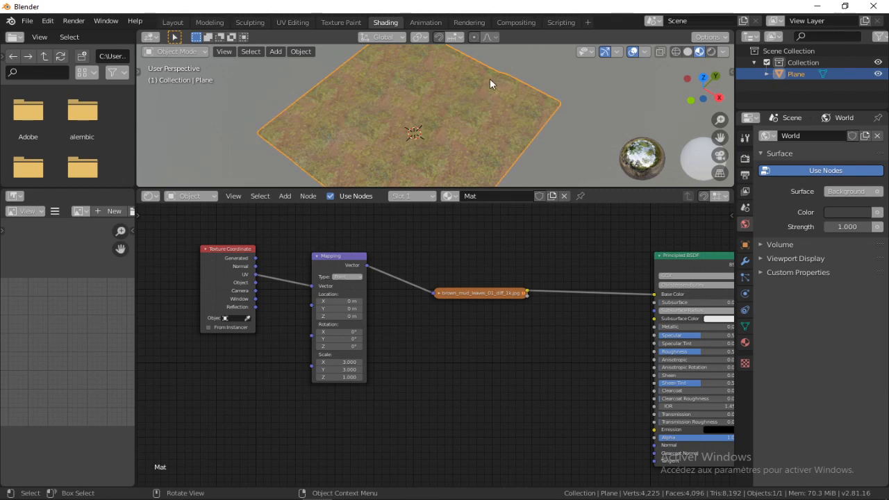
pyautogui.click(317, 257)
pyautogui.moveTo(318, 257); pyautogui.dragTo(321, 277)
pyautogui.click(320, 277)
# Add an Image Texture node below the brown_mud_leaves_01_diff_1k.jpg image node
pyautogui.moveTo(441, 355); pyautogui.dragTo(355, 317, button='middle')
pyautogui.hotkey('shift', 'a')
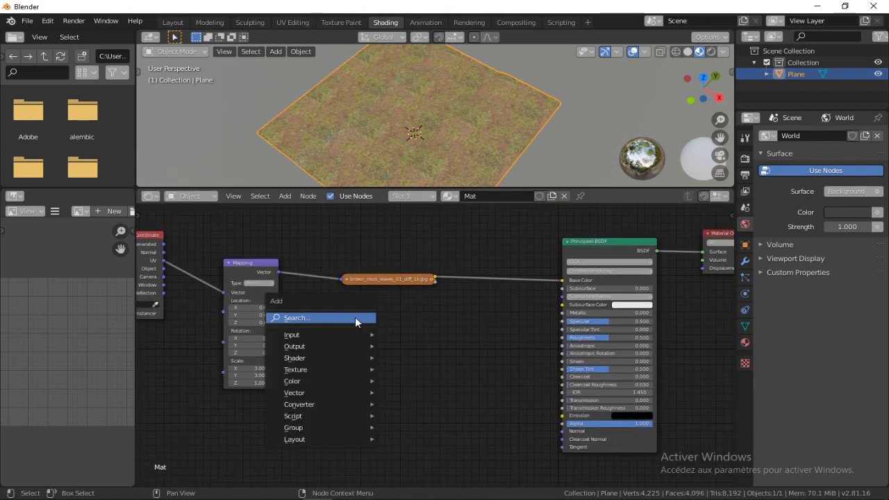
pyautogui.click(355, 316)
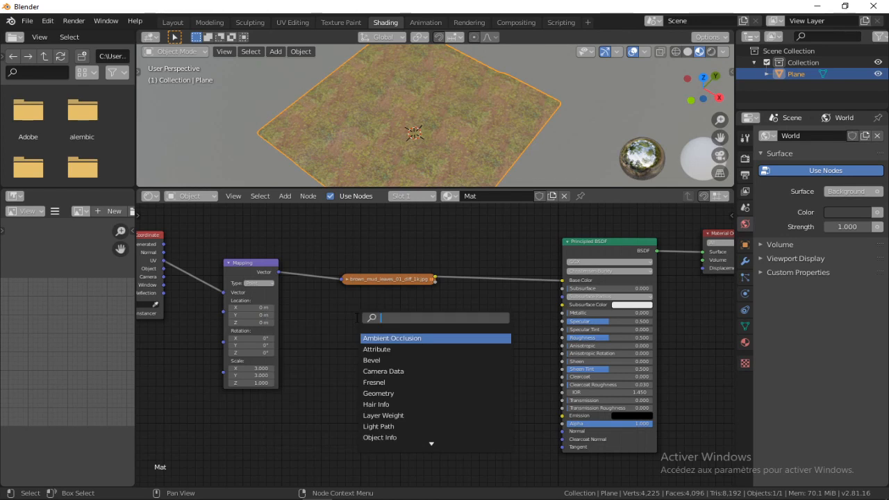
pyautogui.write('ima')
pyautogui.press('Return')
pyautogui.click(395, 344)
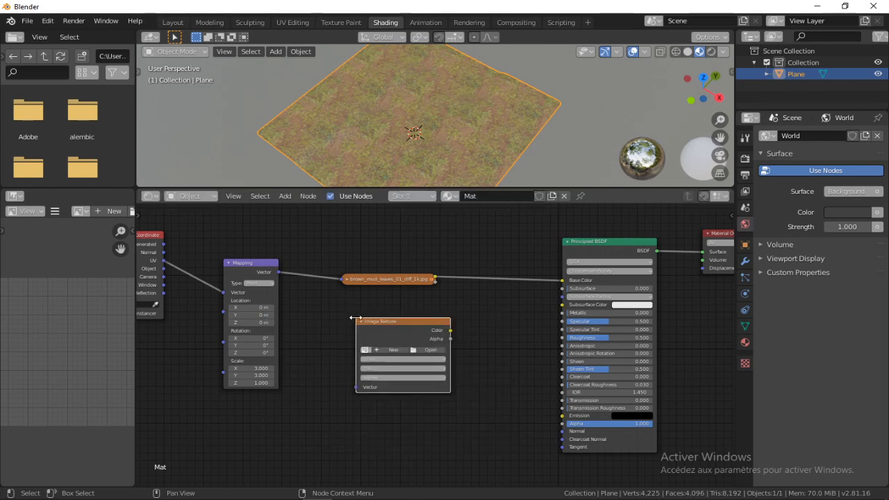
# Assign the existing mask image to the new Image Texture node and shift the node slightly toward the Mapping node
pyautogui.scroll(2, 394, 344)
pyautogui.moveTo(385, 341); pyautogui.dragTo(373, 322, button='middle')
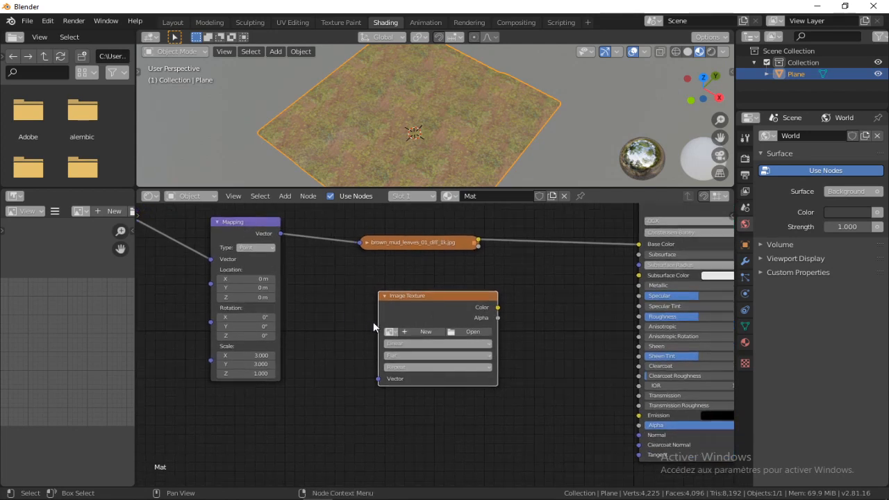
pyautogui.click(390, 332)
pyautogui.click(390, 332)
pyautogui.click(391, 331)
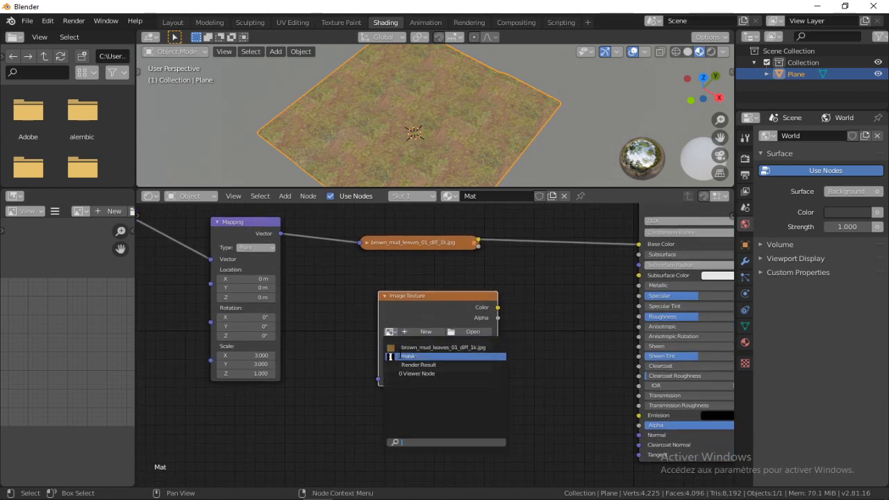
pyautogui.click(417, 357)
pyautogui.moveTo(331, 314); pyautogui.dragTo(317, 345, button='middle')
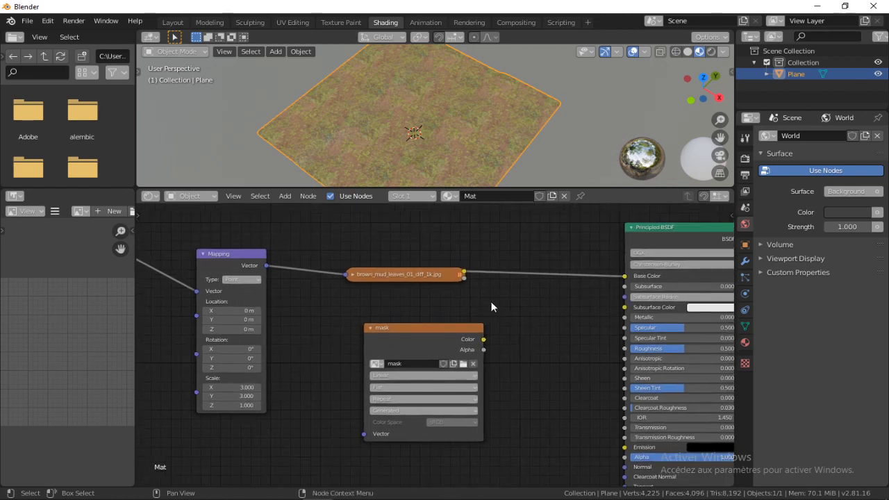
pyautogui.moveTo(464, 333); pyautogui.dragTo(440, 335)
# Feed the mask's Color into Base Color instead of the leaf texture and check the painted path on the plane
pyautogui.moveTo(624, 276); pyautogui.dragTo(503, 256)
pyautogui.moveTo(458, 342); pyautogui.dragTo(624, 276)
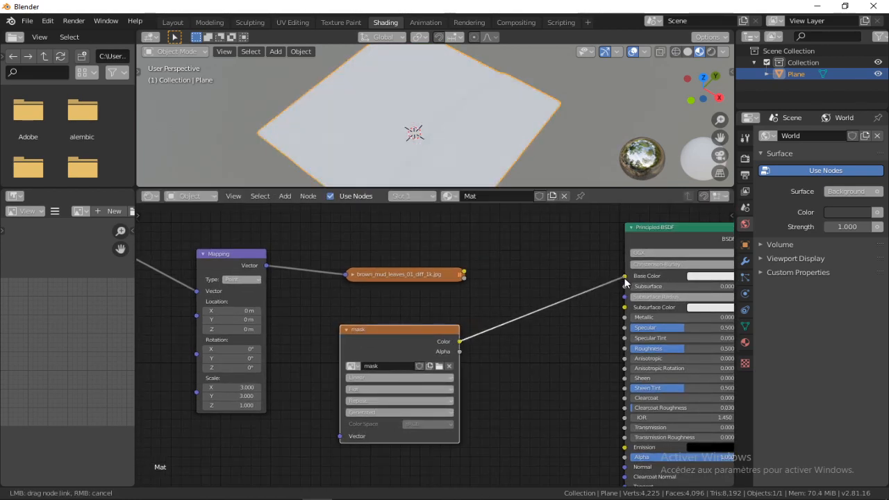
pyautogui.moveTo(430, 106); pyautogui.dragTo(391, 104, button='middle')
pyautogui.scroll(-4, 437, 118)
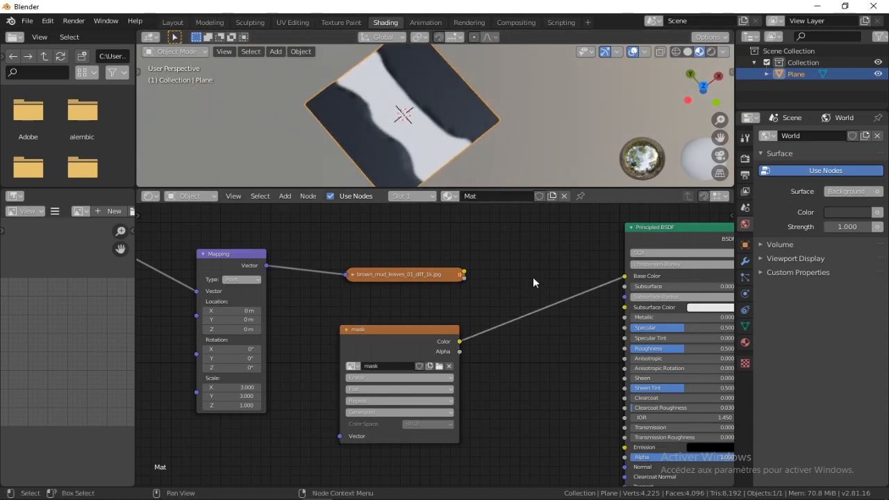
# Disconnect the mask from Base Color and nudge the mask node up
pyautogui.moveTo(624, 276); pyautogui.dragTo(487, 324)
pyautogui.moveTo(424, 328)
pyautogui.mouseDown()
pyautogui.moveTo(434, 325)
pyautogui.moveTo(415, 320)
pyautogui.mouseUp()
pyautogui.click(483, 287)
pyautogui.keyDown('shift'); pyautogui.moveTo(454, 293); pyautogui.dragTo(430, 305, button='middle'); pyautogui.keyUp('shift')
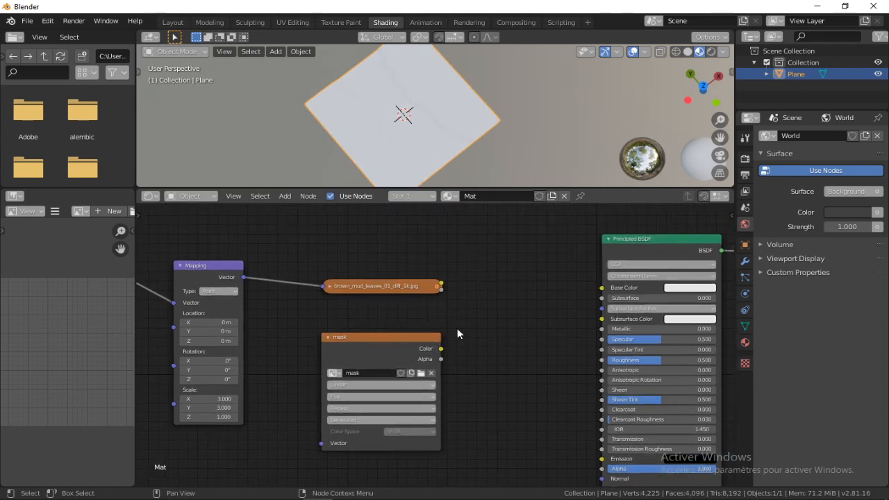
pyautogui.scroll(5, 425, 129)
pyautogui.moveTo(424, 165); pyautogui.dragTo(396, 145, button='middle')
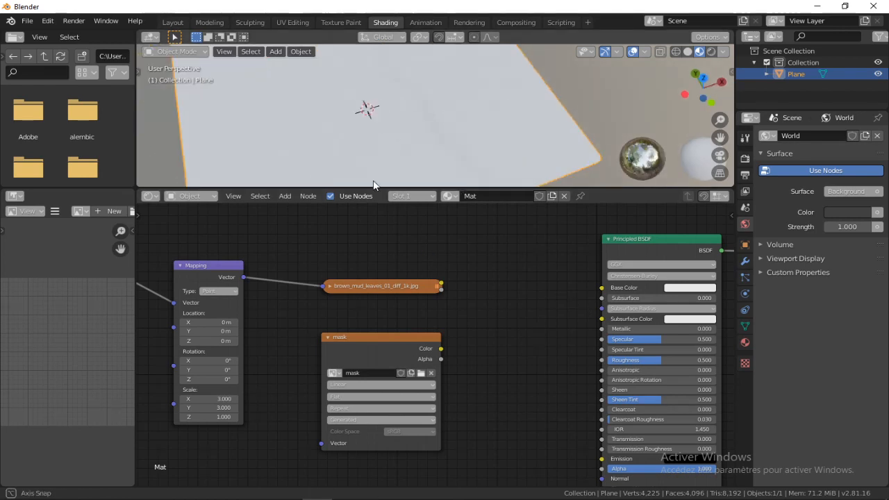
# Move the brown_mud_leaves_01_diff_1k.jpg image node up slightly, farther from the mask node
pyautogui.click(427, 289)
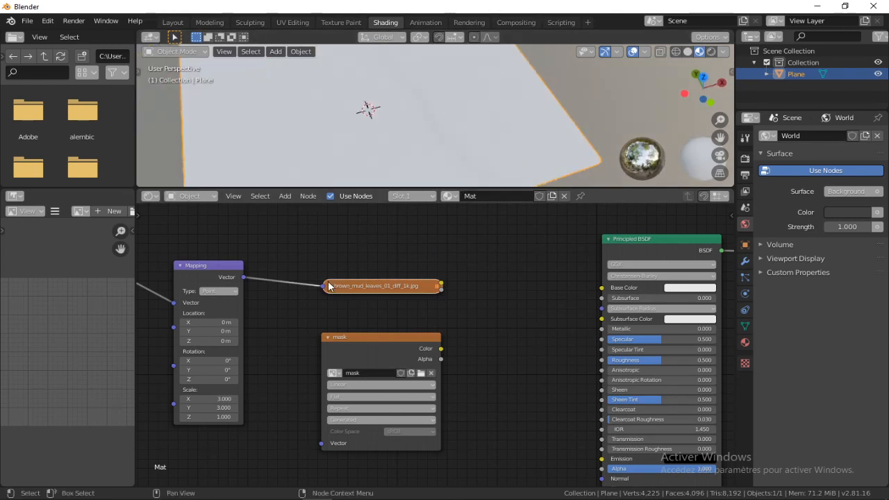
pyautogui.click(331, 286)
pyautogui.moveTo(394, 290); pyautogui.dragTo(359, 275)
pyautogui.click(326, 209)
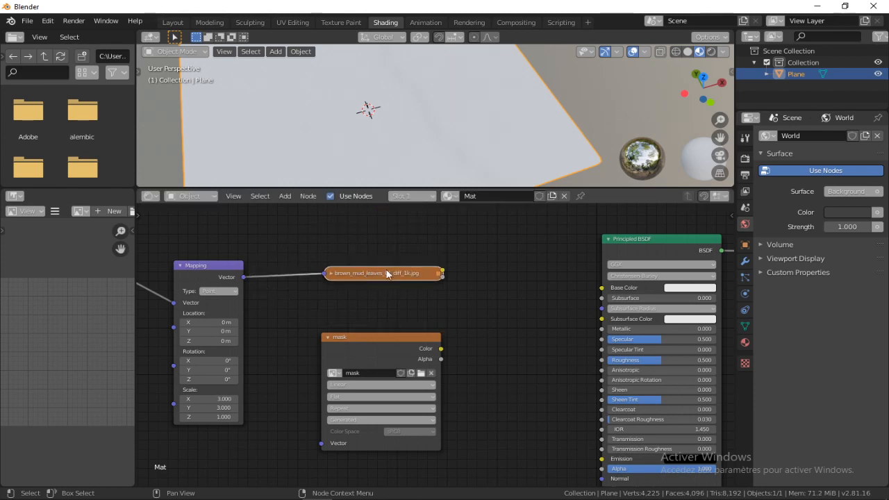
# Add a MixRGB node between the two image nodes and the Principled BSDF
pyautogui.click(463, 261)
pyautogui.hotkey('shift', 'a')
pyautogui.click(463, 262)
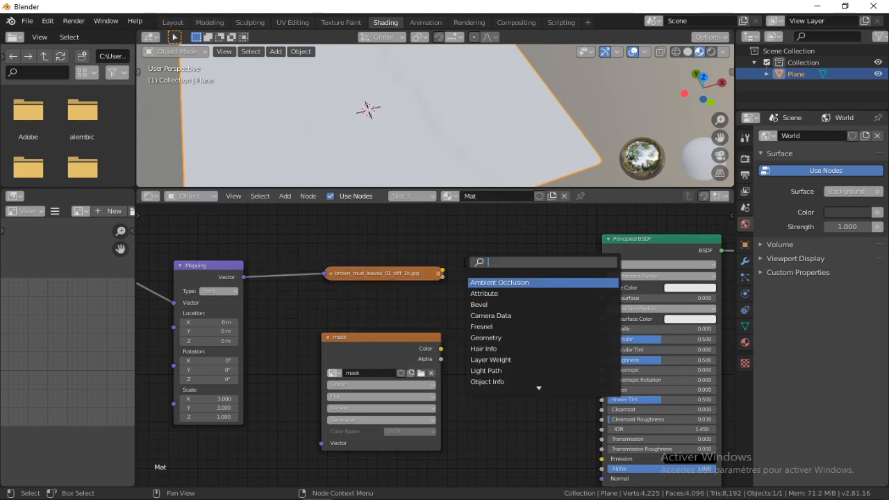
pyautogui.write('rg')
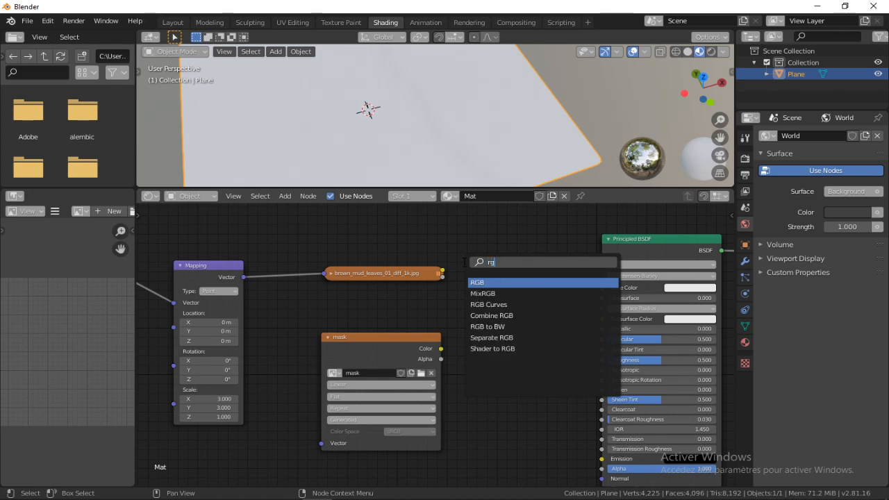
pyautogui.press('Down')
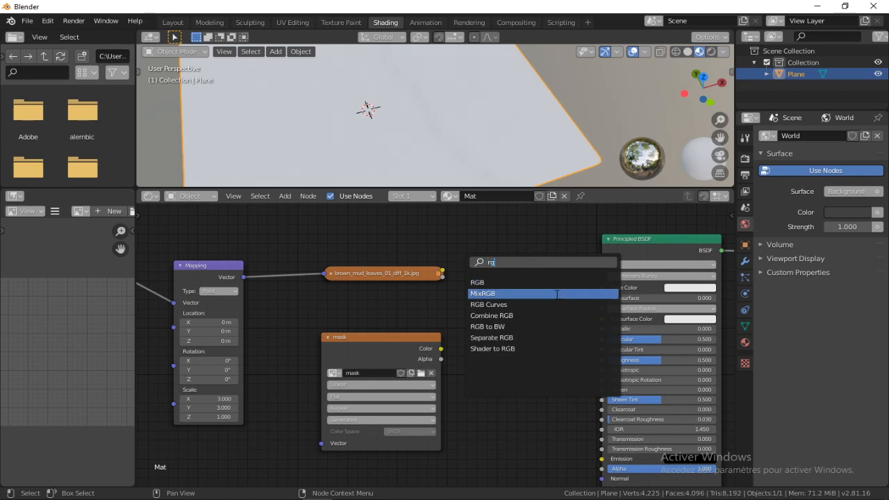
pyautogui.press('Return')
# Connect the leaf texture's Color to Color1 and the mask's Color to Color2, and the Mix output to Base Color
pyautogui.moveTo(427, 271); pyautogui.dragTo(473, 351)
pyautogui.moveTo(373, 331); pyautogui.dragTo(374, 340)
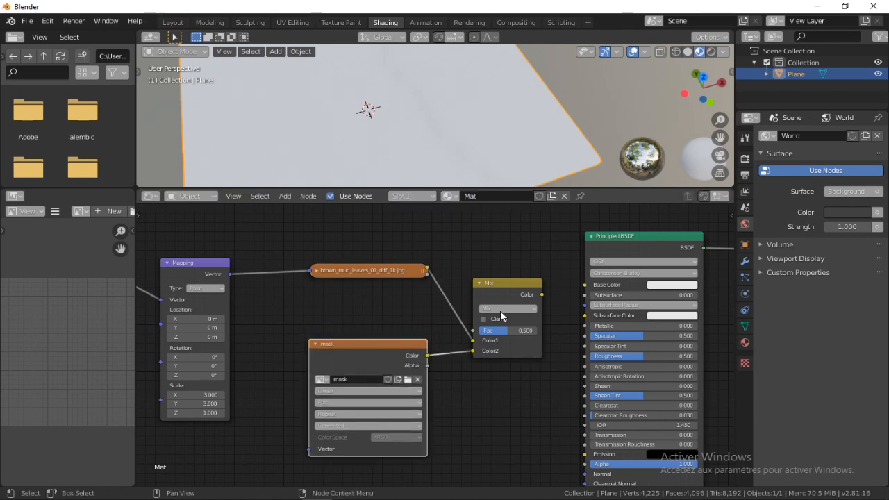
pyautogui.moveTo(541, 295); pyautogui.dragTo(587, 285)
pyautogui.moveTo(510, 282); pyautogui.dragTo(504, 279)
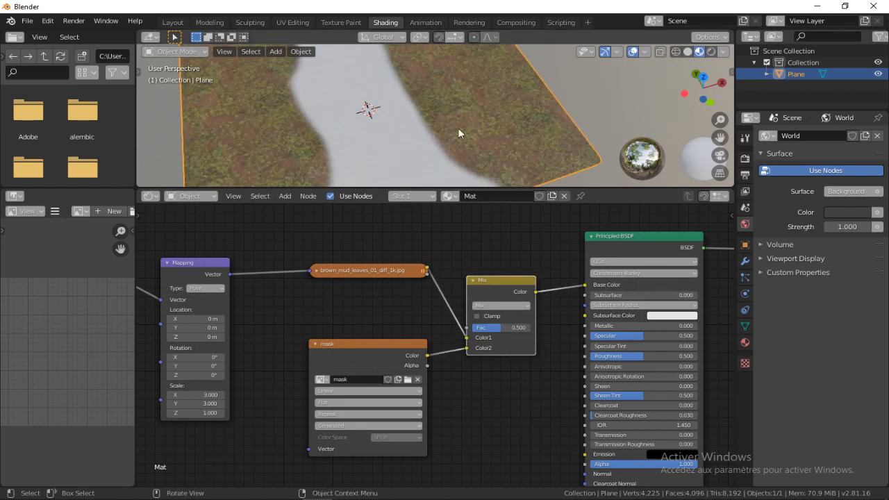
# Examine how the leaf texture and the path mask blend on the plane, both up close and from farther away
pyautogui.scroll(-3, 444, 118)
pyautogui.scroll(4, 489, 143)
pyautogui.moveTo(408, 91); pyautogui.dragTo(439, 94, button='middle')
pyautogui.scroll(3, 486, 91)
pyautogui.scroll(-2, 486, 92)
pyautogui.scroll(2, 439, 94)
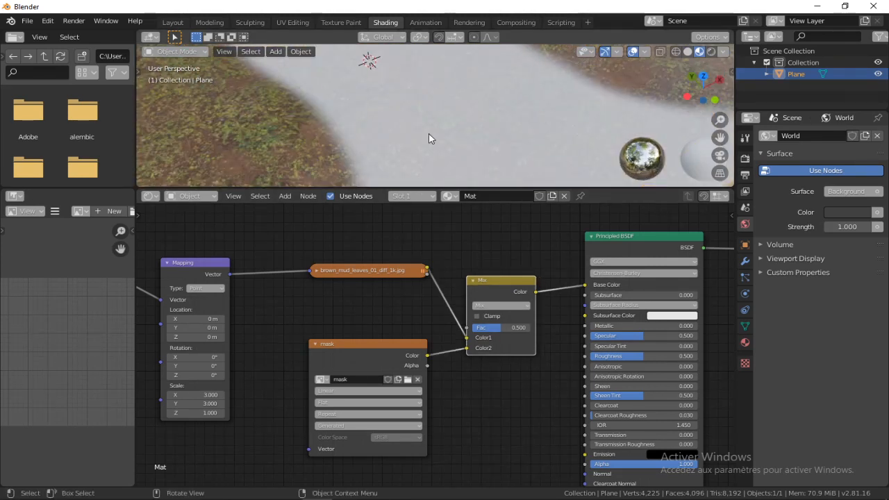
pyautogui.moveTo(508, 112); pyautogui.dragTo(406, 98, button='middle')
pyautogui.scroll(-3, 459, 99)
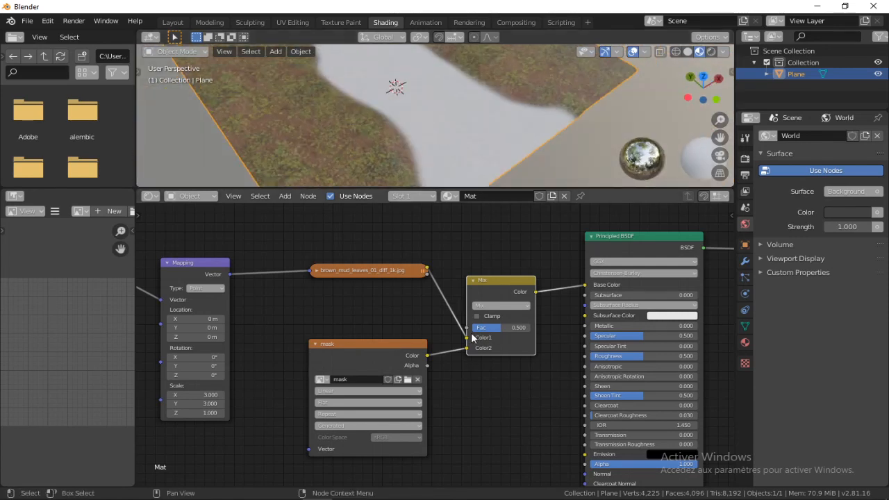
# Set the Mix node's blending mode to Difference and check the path edges on the plane
pyautogui.click(511, 306)
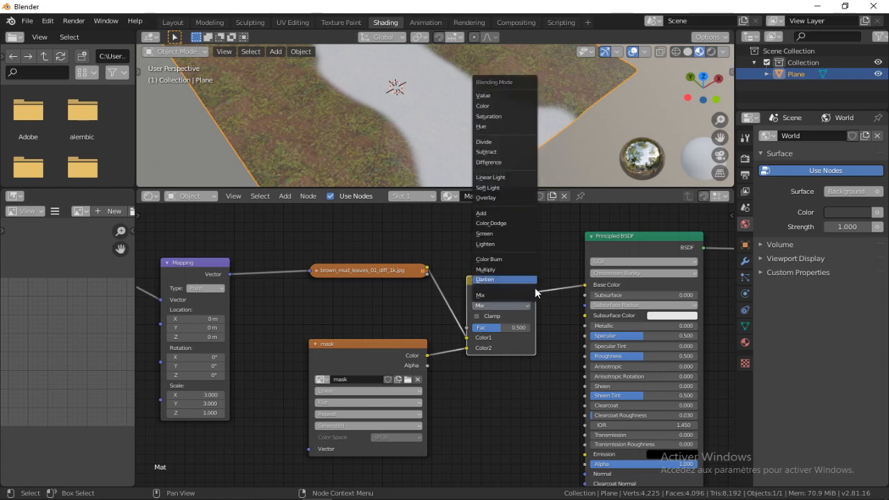
pyautogui.click(503, 163)
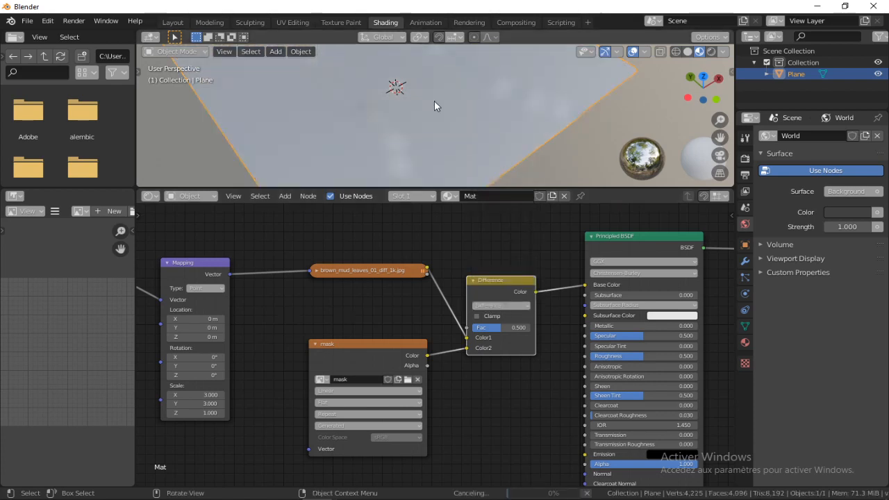
pyautogui.scroll(-3, 466, 93)
pyautogui.moveTo(465, 94); pyautogui.dragTo(505, 96, button='middle')
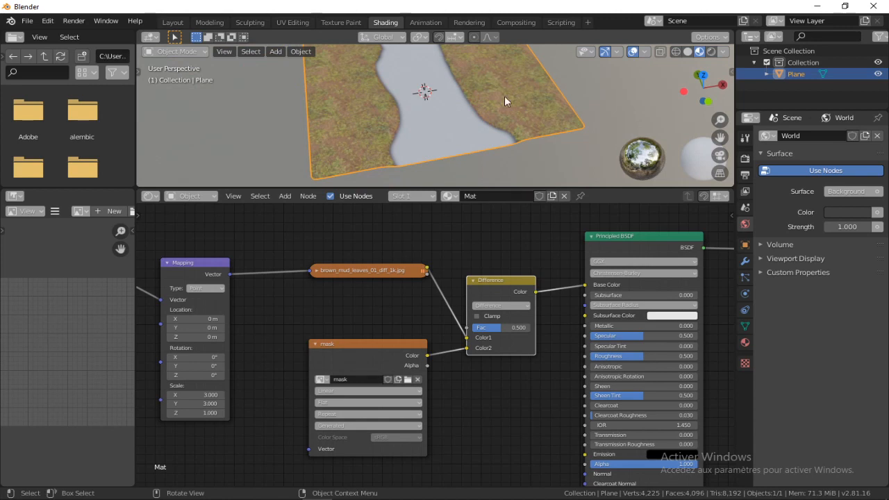
pyautogui.moveTo(439, 86); pyautogui.dragTo(454, 98, button='middle')
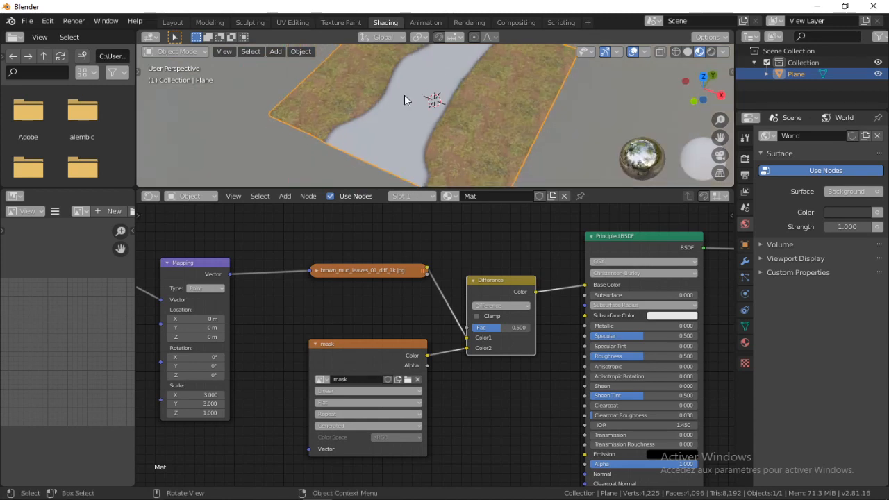
pyautogui.scroll(3, 516, 100)
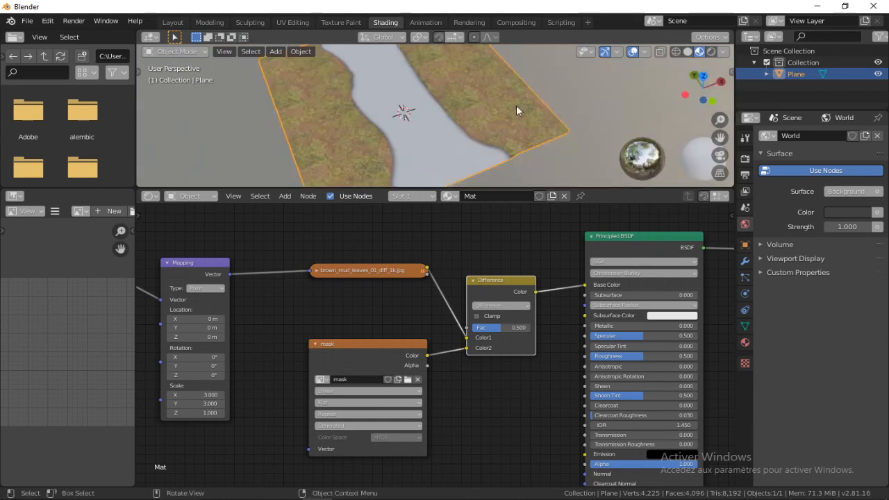
pyautogui.scroll(3, 498, 117)
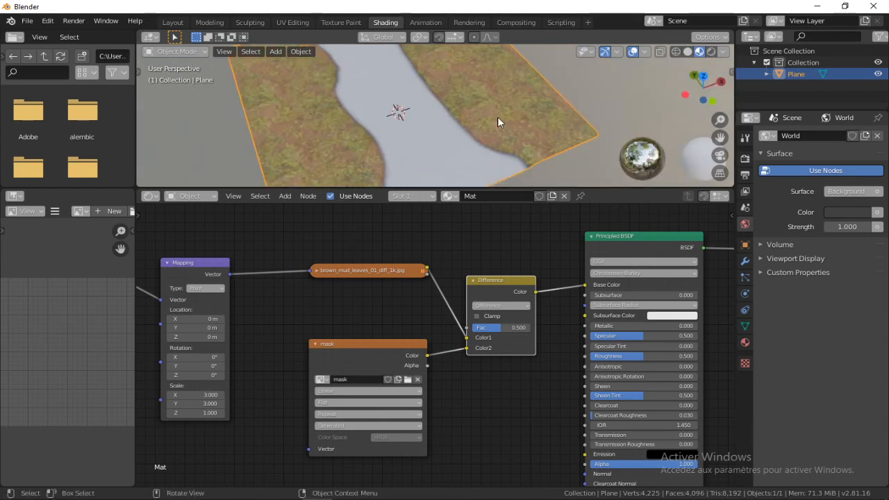
# Collapse the mask node and move the brown_mud_leaves_01_diff_1k.jpg node down to just above it
pyautogui.click(314, 344)
pyautogui.moveTo(333, 277); pyautogui.dragTo(334, 312)
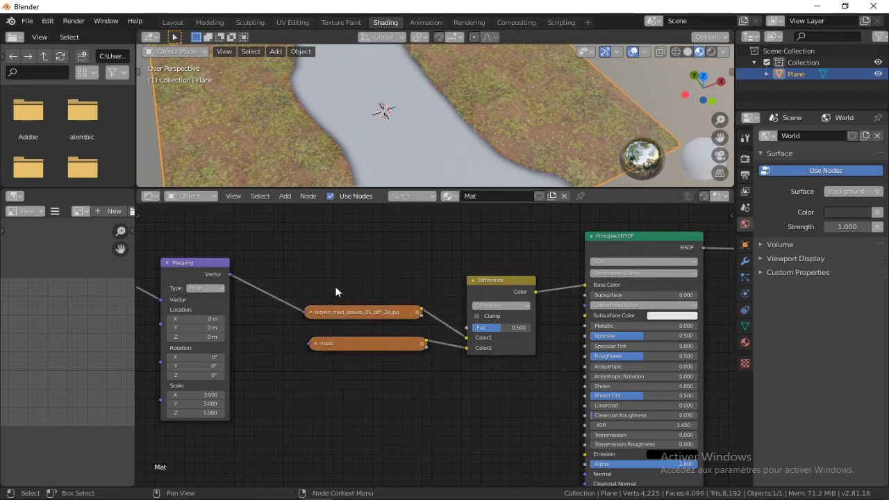
pyautogui.scroll(-3, 464, 292)
pyautogui.keyDown('ctrl'); pyautogui.hscroll(-3, 477, 262); pyautogui.keyUp('ctrl')
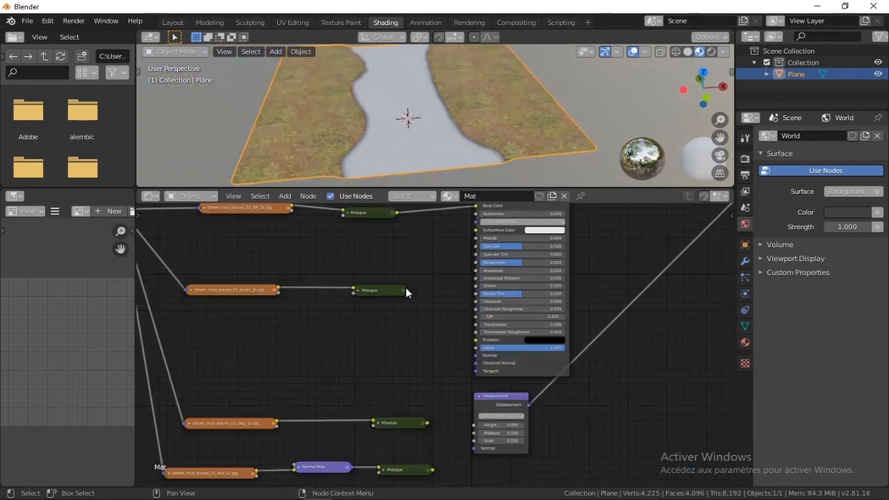
# Connect the displacement texture's Masque node to the Displacement node's Height and the normal map's Masque node to its Normal
pyautogui.moveTo(407, 289); pyautogui.dragTo(477, 263)
pyautogui.moveTo(446, 322); pyautogui.dragTo(428, 264, button='middle')
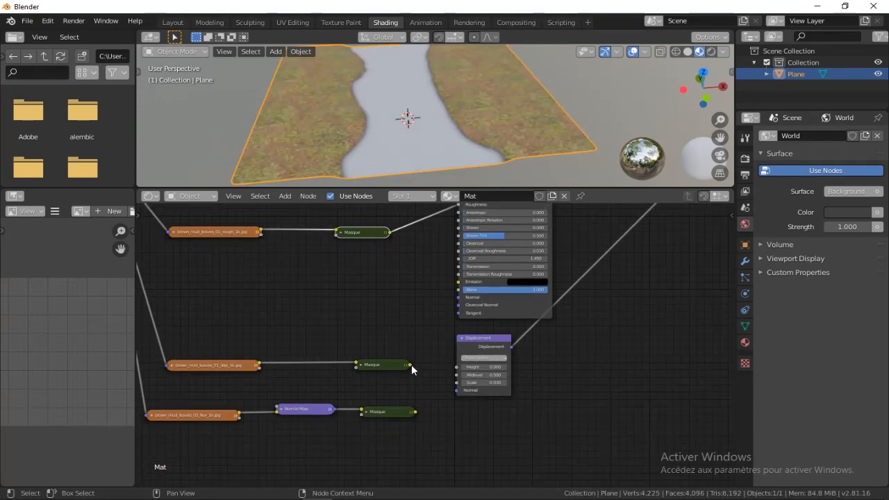
pyautogui.moveTo(411, 365); pyautogui.dragTo(457, 367)
pyautogui.moveTo(414, 413); pyautogui.dragTo(456, 389)
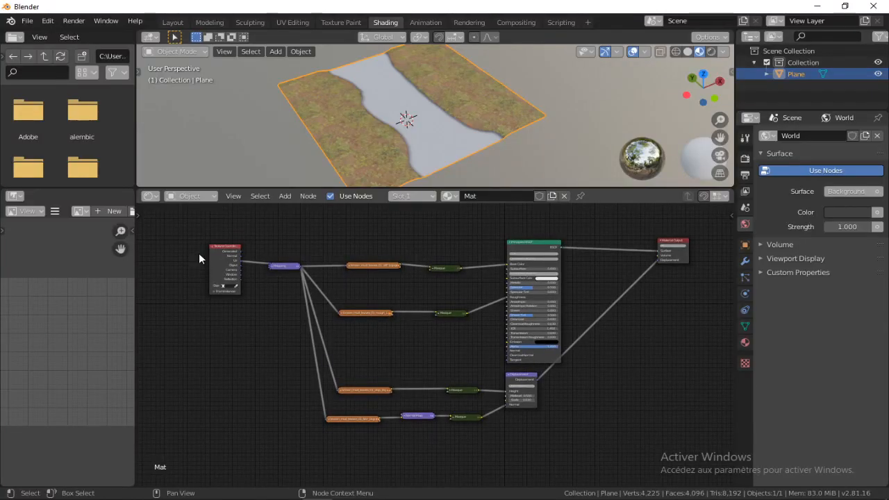
# Group the Texture Coordinate, Mapping, image texture, Normal Map and Masque nodes into one node group
pyautogui.moveTo(186, 225); pyautogui.dragTo(491, 459)
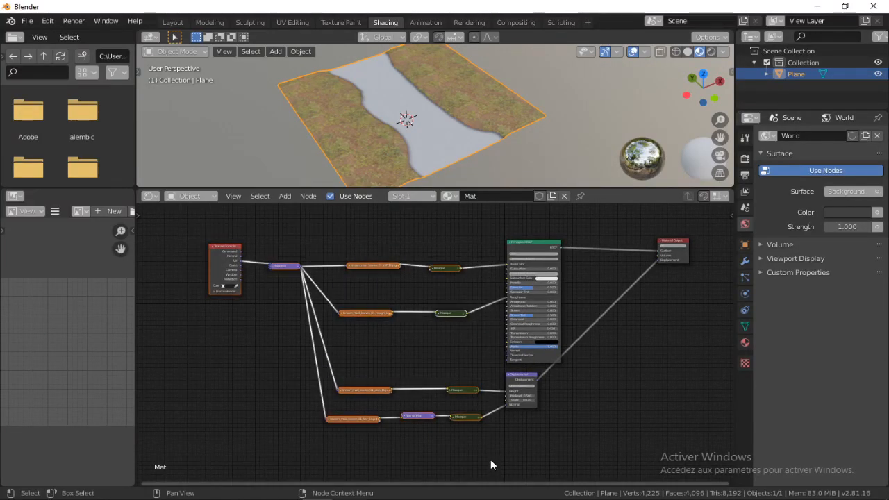
pyautogui.hotkey('ctrl', 'g')
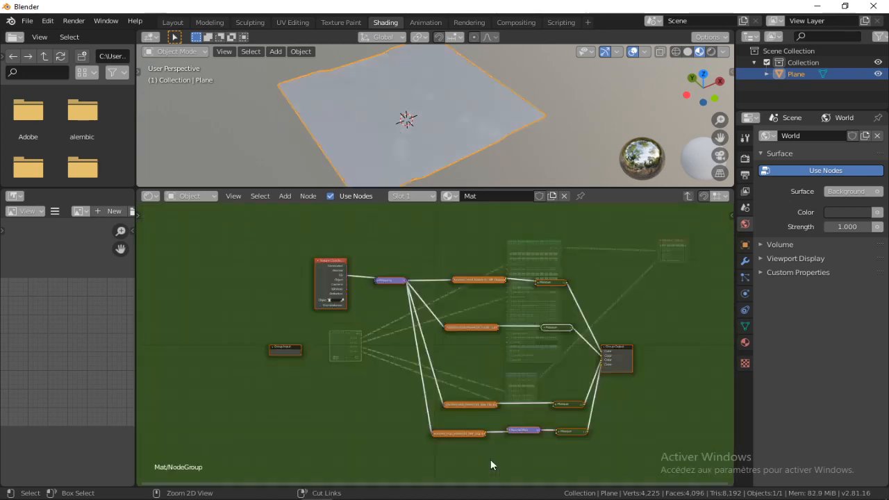
# Exit the node group to the main material tree and rename it grasse
pyautogui.press('Tab')
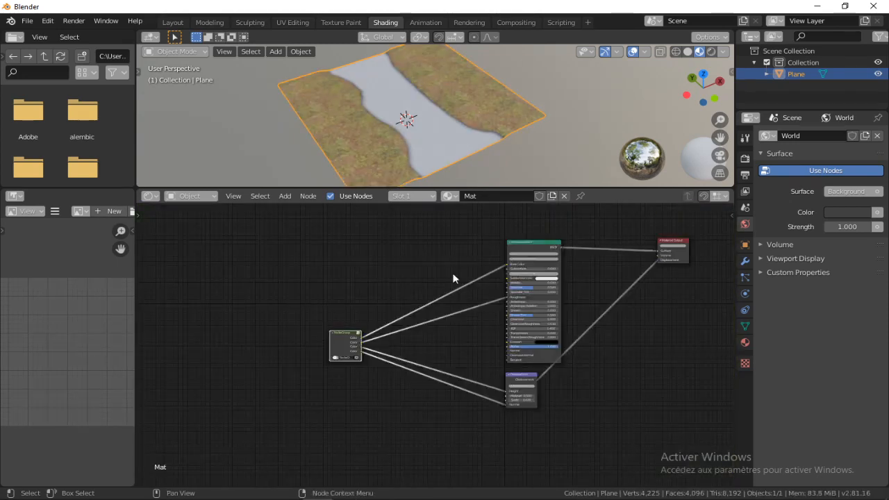
pyautogui.scroll(2, 376, 296)
pyautogui.moveTo(300, 334); pyautogui.dragTo(215, 261)
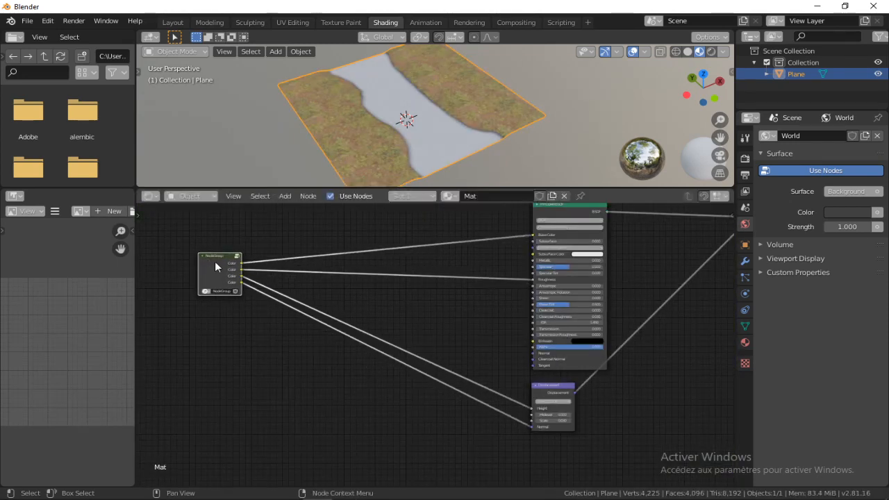
pyautogui.moveTo(259, 270); pyautogui.dragTo(331, 270, button='middle')
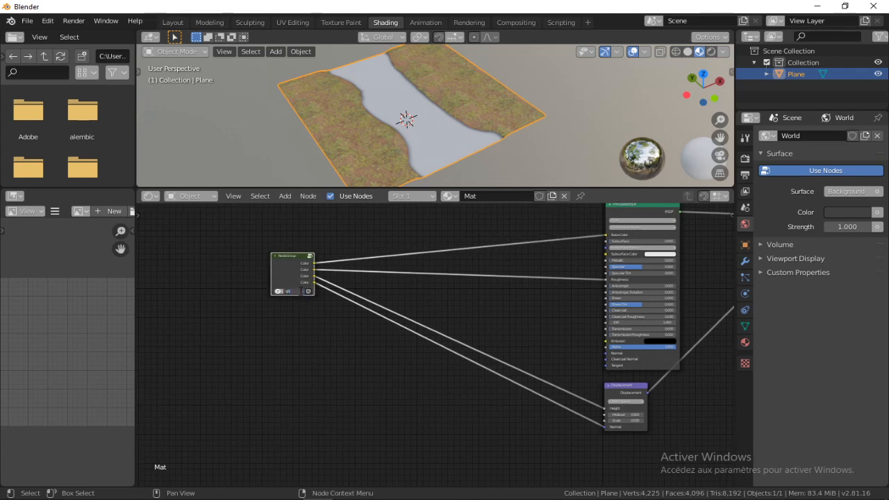
pyautogui.press('Return')
pyautogui.click(490, 286)
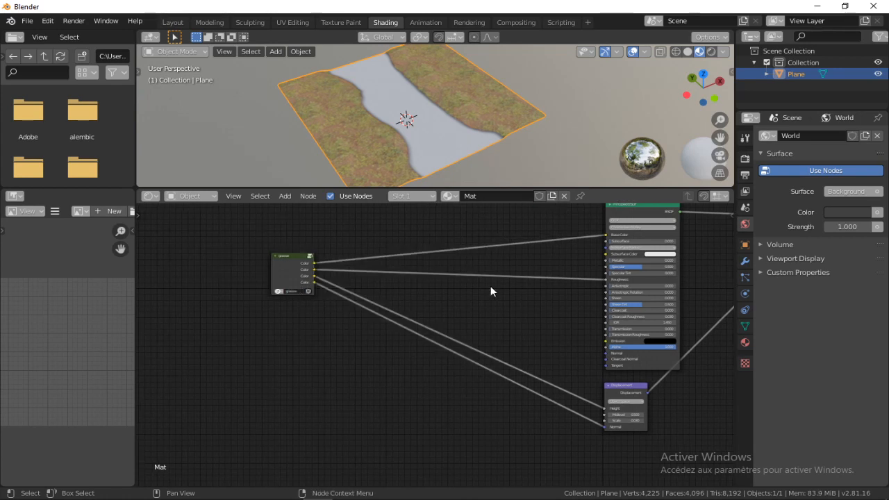
pyautogui.keyDown('shift'); pyautogui.moveTo(418, 387); pyautogui.dragTo(340, 496, button='middle'); pyautogui.keyUp('shift')
pyautogui.moveTo(206, 384); pyautogui.dragTo(180, 347)
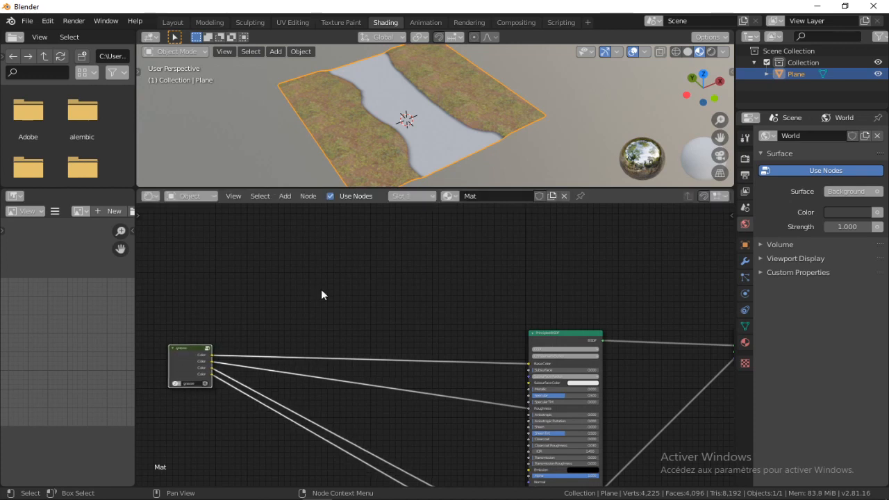
pyautogui.click(322, 291)
pyautogui.moveTo(339, 319); pyautogui.dragTo(357, 284, button='middle')
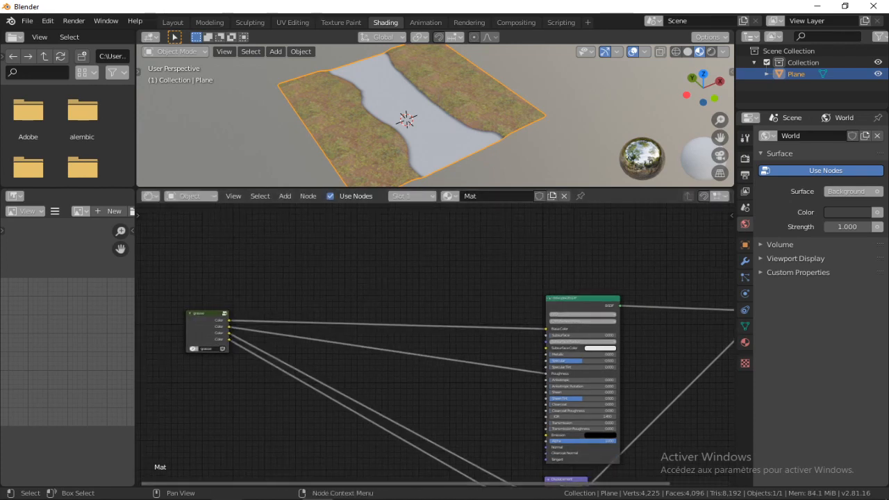
# Import the cobblestone_color_diff_2k.jpg image from the file explorer as a texture node and place it above the grasse group
pyautogui.moveTo(226, 498)
pyautogui.click(223, 455)
pyautogui.moveTo(707, 145); pyautogui.dragTo(332, 331)
pyautogui.click(338, 249)
pyautogui.moveTo(336, 283); pyautogui.dragTo(342, 229)
pyautogui.scroll(3, 347, 216)
pyautogui.keyDown('shift'); pyautogui.moveTo(377, 248); pyautogui.dragTo(391, 313, button='middle'); pyautogui.keyUp('shift')
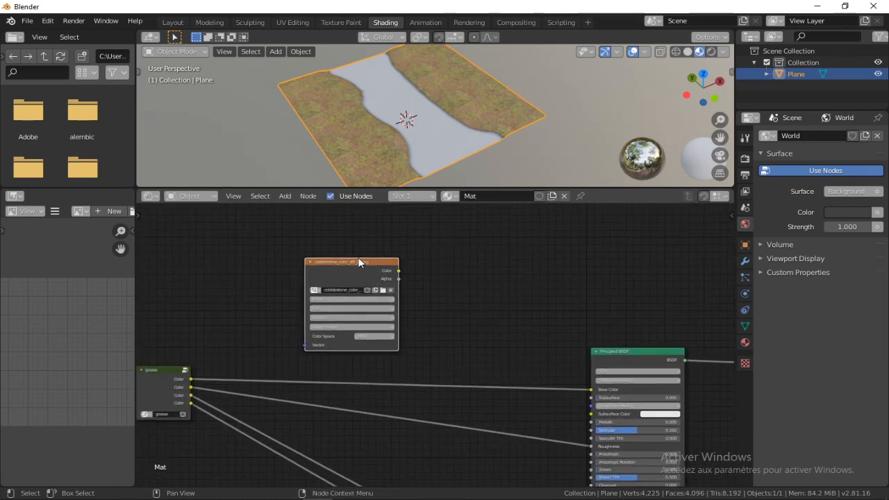
pyautogui.keyDown('shift'); pyautogui.moveTo(359, 260); pyautogui.dragTo(396, 216, button='middle'); pyautogui.keyUp('shift')
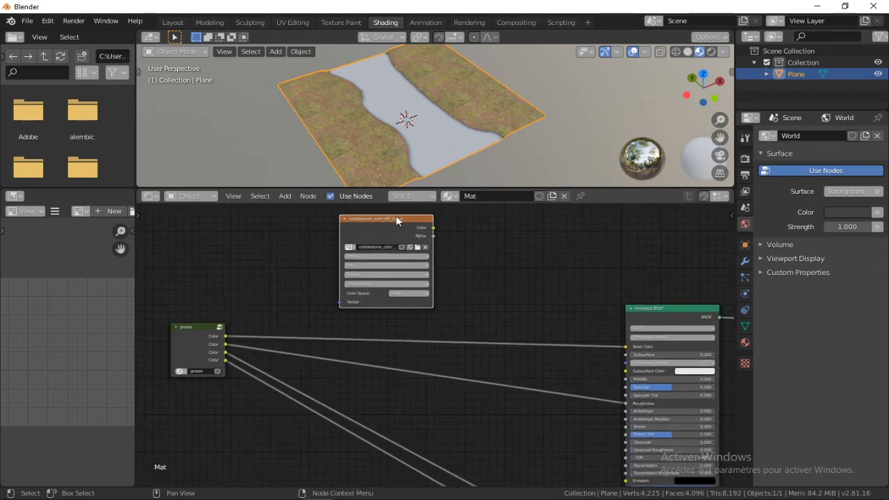
pyautogui.moveTo(396, 215); pyautogui.dragTo(356, 227)
pyautogui.scroll(4, 449, 272)
pyautogui.moveTo(449, 273); pyautogui.dragTo(398, 311, button='middle')
# Connect the cobblestone texture's Color to the Base Color and feed its Vector from Texture Coordinate UV through a Mapping node
pyautogui.click(316, 268)
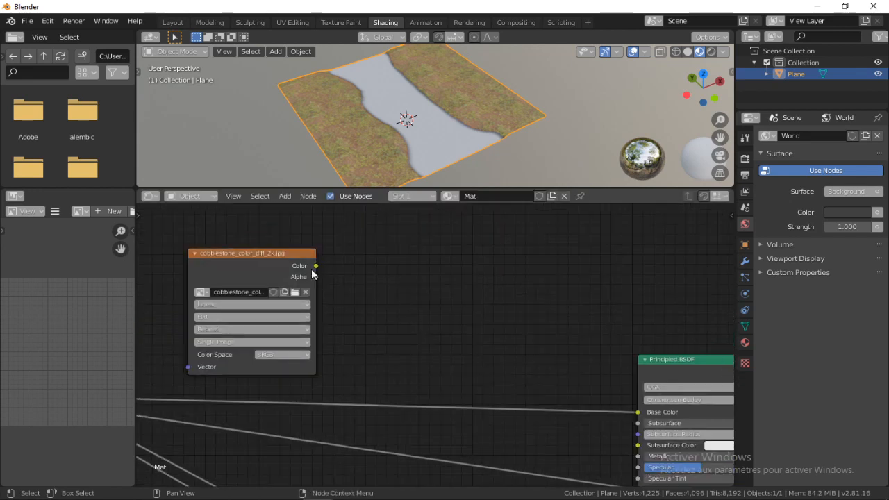
pyautogui.moveTo(304, 265); pyautogui.dragTo(453, 251, button='middle')
pyautogui.moveTo(430, 241); pyautogui.dragTo(381, 240)
pyautogui.click(529, 277)
pyautogui.moveTo(559, 278); pyautogui.dragTo(490, 260, button='middle')
pyautogui.scroll(-4, 392, 278)
pyautogui.hotkey('shift', 'a')
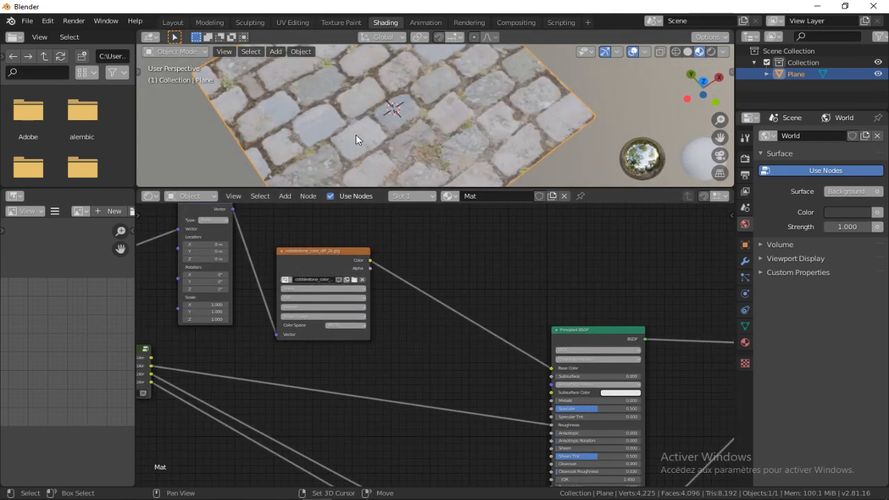
pyautogui.keyDown('shift'); pyautogui.moveTo(356, 135); pyautogui.dragTo(398, 127, button='middle'); pyautogui.keyUp('shift')
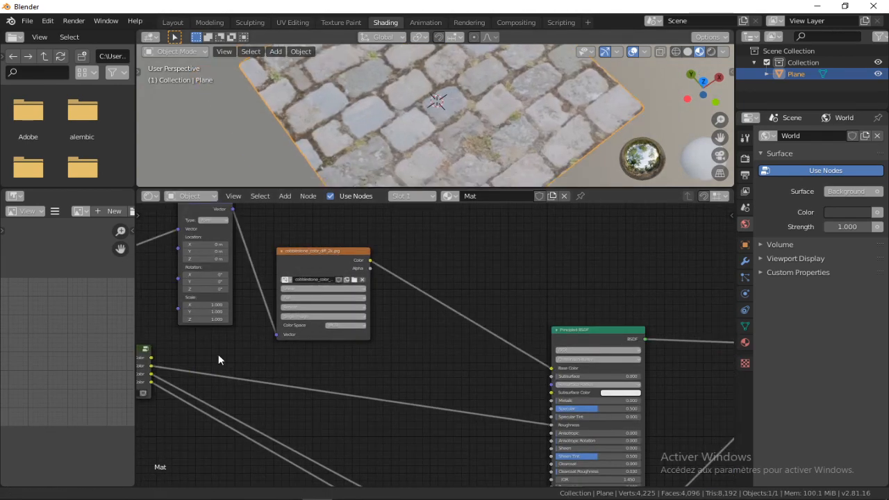
# Set the cobblestone Mapping node's Scale X and Y to 3
pyautogui.doubleClick(211, 305)
pyautogui.write('3')
pyautogui.press('Tab')
pyautogui.write('3')
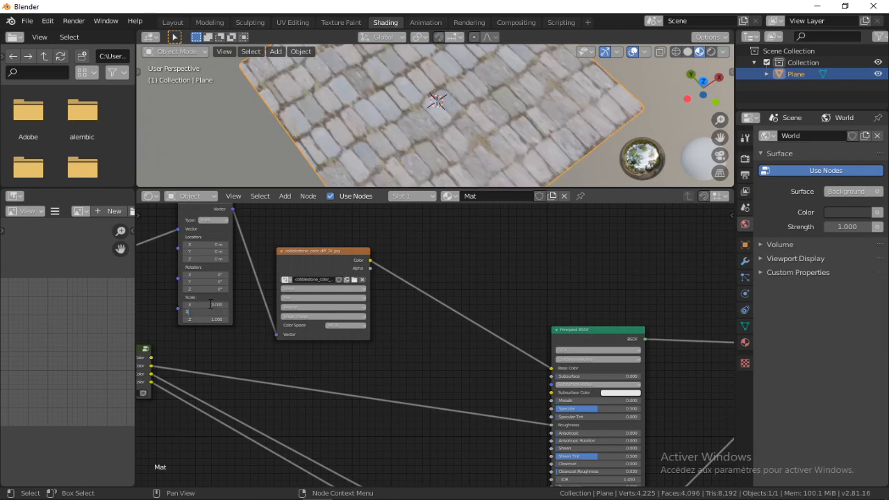
pyautogui.press('Return')
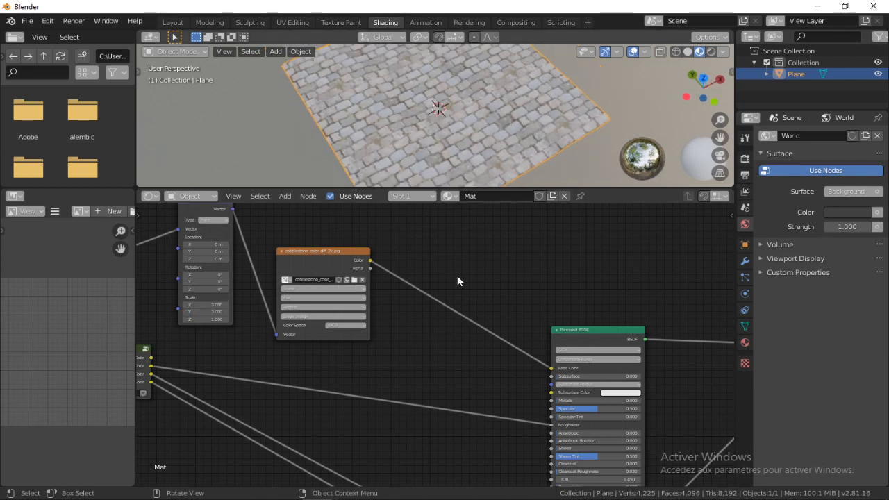
# Blend the cobblestone texture with the mask image through a Difference Mix node feeding the Base Color
pyautogui.press('Home')
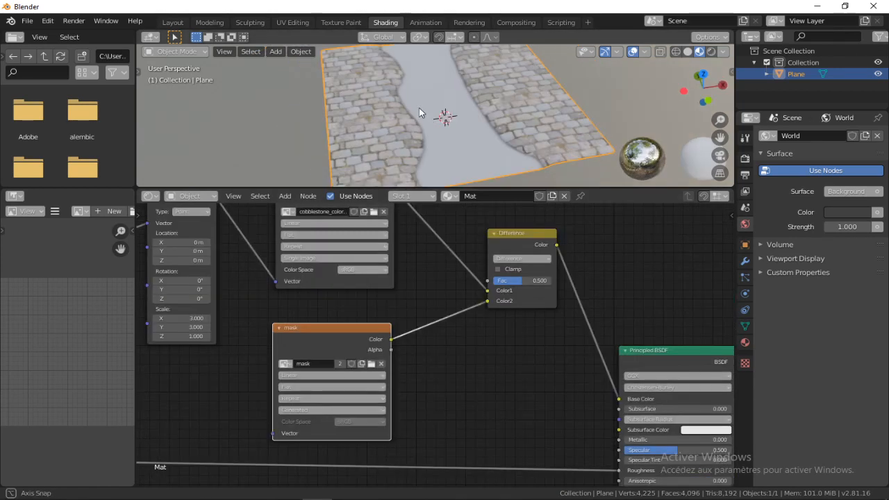
pyautogui.moveTo(419, 108); pyautogui.dragTo(338, 130, button='middle')
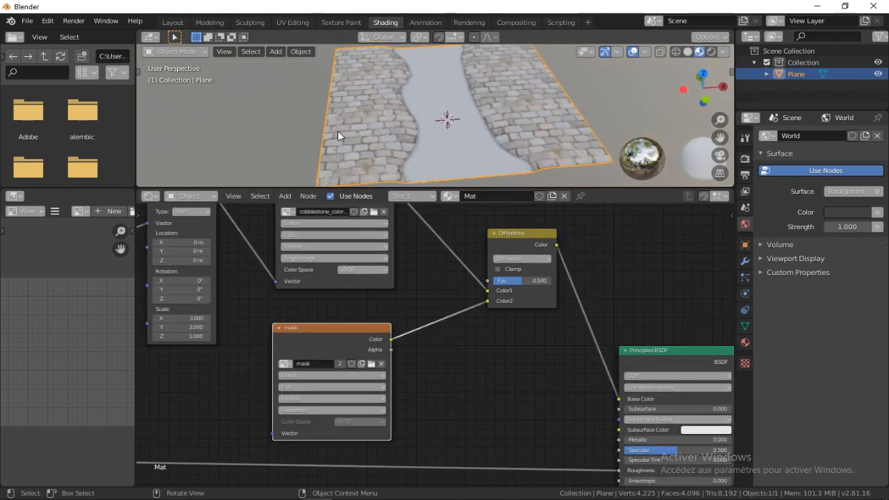
pyautogui.moveTo(396, 324); pyautogui.dragTo(511, 307, button='middle')
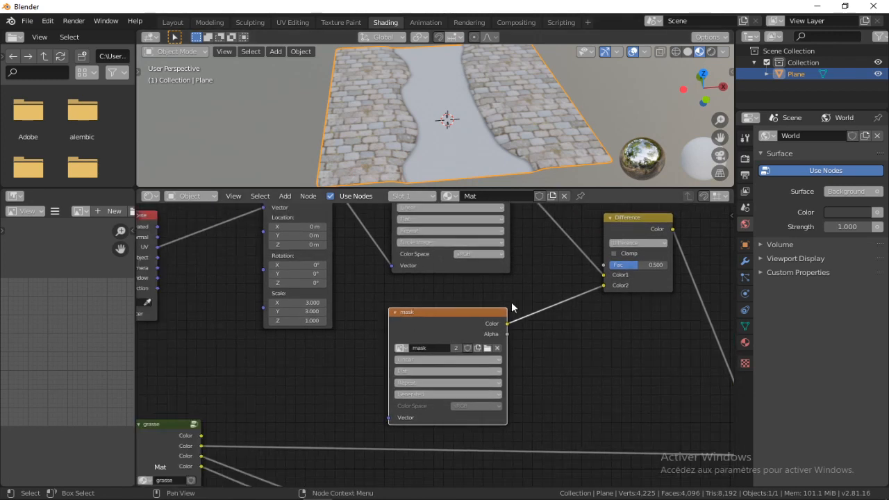
pyautogui.moveTo(462, 312); pyautogui.dragTo(450, 312)
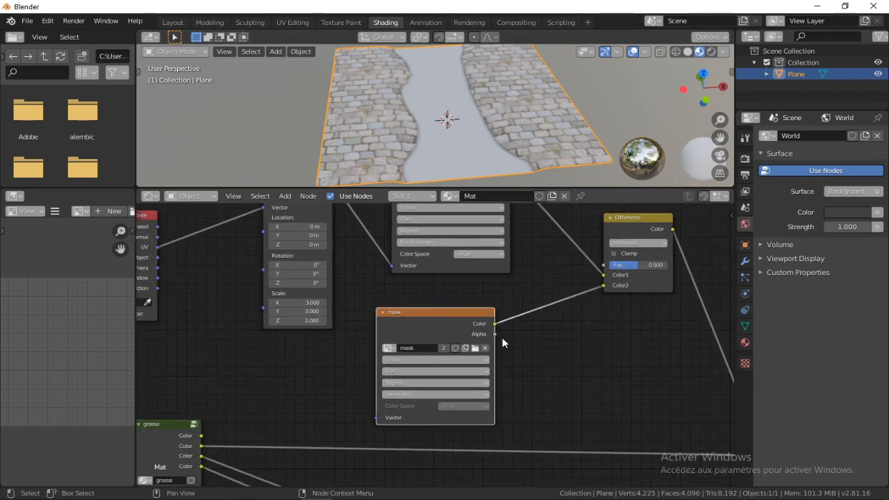
# Insert an Invert node between the mask texture and the Difference node's Color2, and check the path on the plane
pyautogui.hotkey('shift', 'a')
pyautogui.click(544, 351)
pyautogui.write('invert')
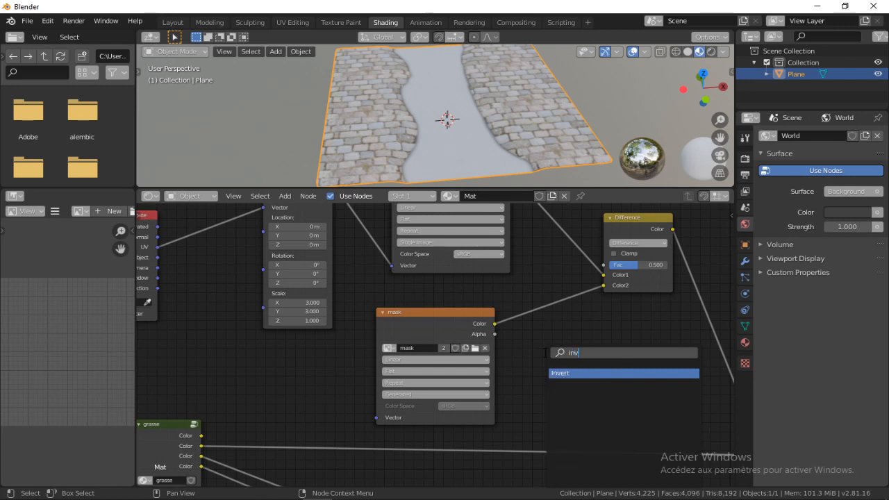
pyautogui.press('Return')
pyautogui.click(534, 290)
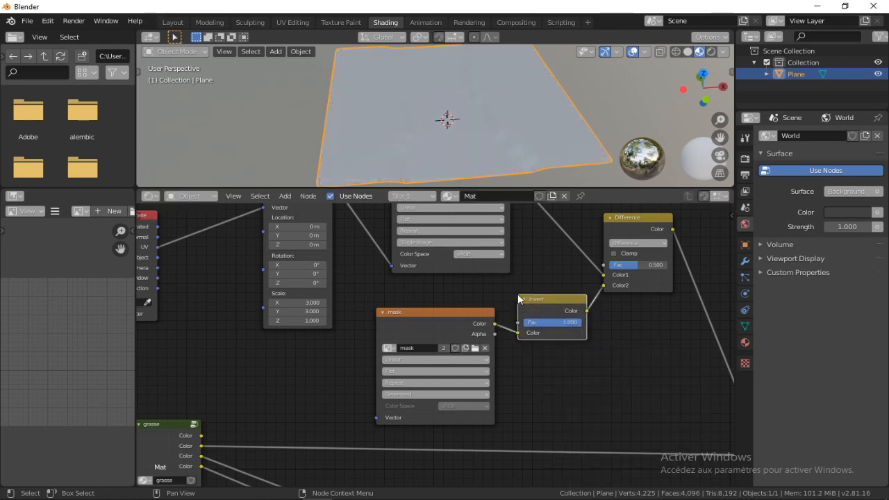
pyautogui.scroll(3, 451, 118)
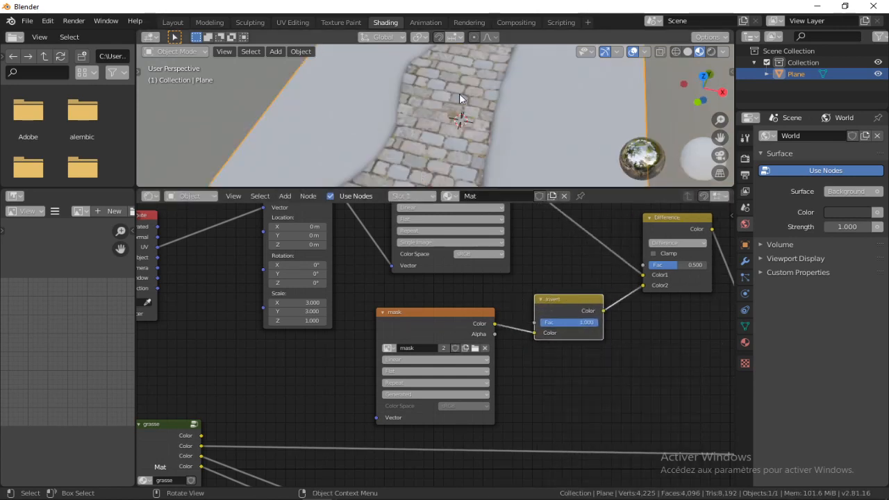
pyautogui.scroll(-4, 422, 116)
pyautogui.moveTo(421, 116); pyautogui.dragTo(448, 122, button='middle')
pyautogui.scroll(-4, 585, 329)
# Group the mask, Invert and Difference nodes into a node group and move the cobblestone texture node beside it
pyautogui.keyDown('shift'); pyautogui.click(570, 268); pyautogui.keyUp('shift')
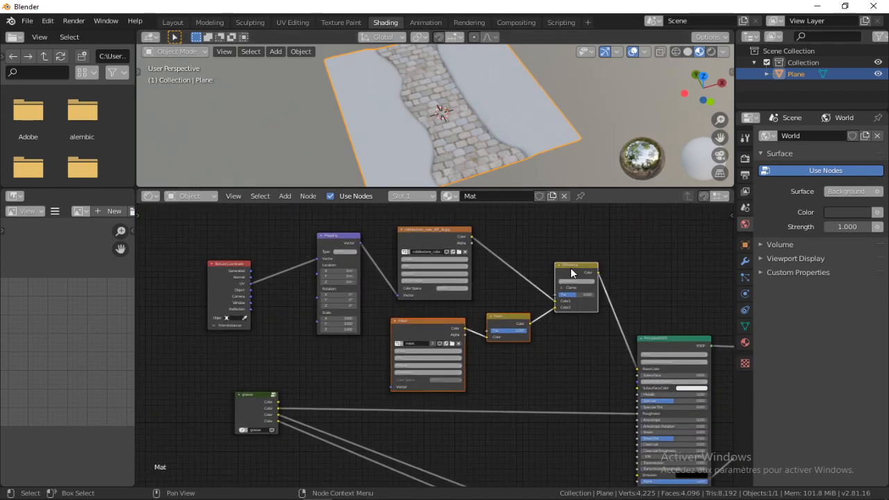
pyautogui.hotkey('ctrl', 'g')
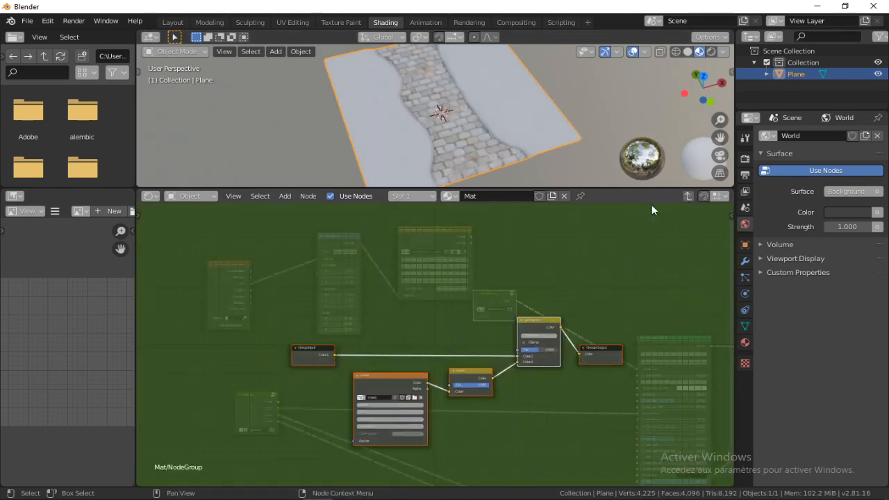
pyautogui.press('Tab')
pyautogui.moveTo(443, 228); pyautogui.dragTo(437, 256)
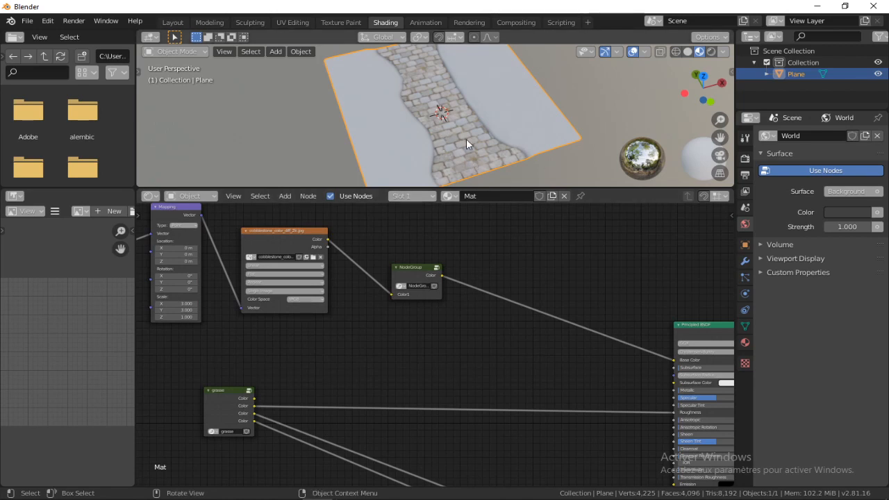
# Add a Mix node combining the masked cobblestone color as Color1 and the grasse color as Color2 into the Base Color
pyautogui.hotkey('shift', 'a')
pyautogui.click(461, 346)
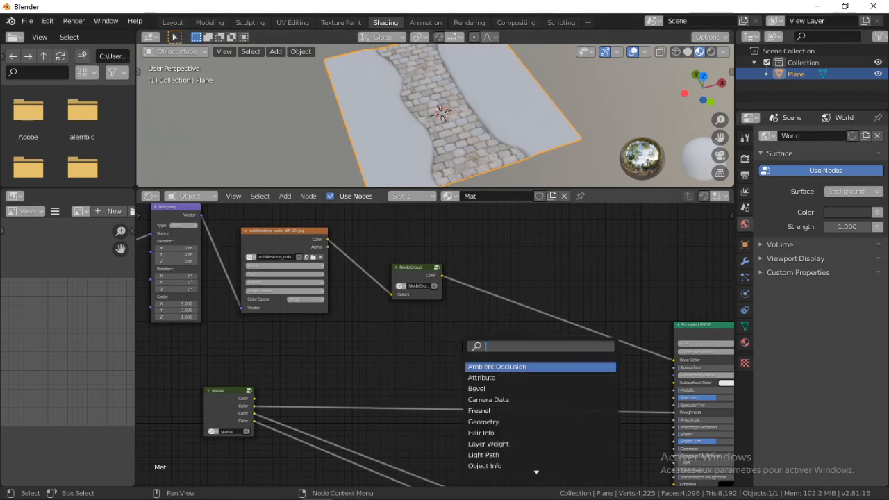
pyautogui.write('miu')
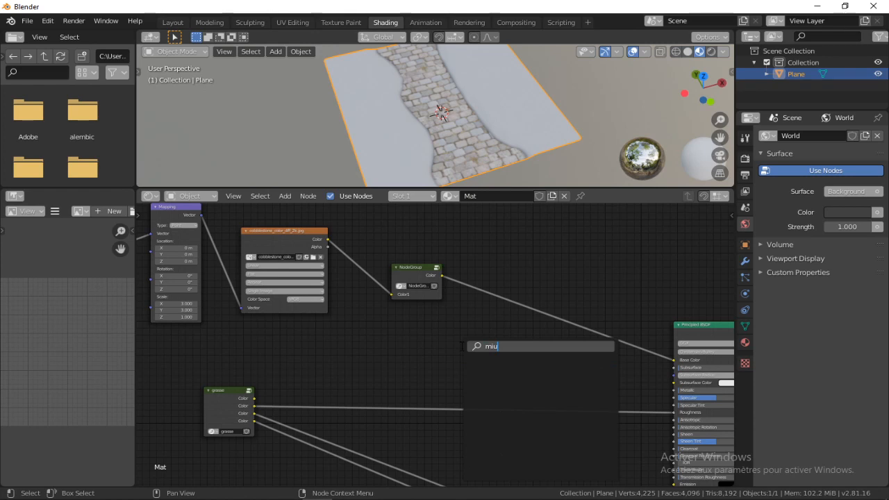
pyautogui.press('BackSpace')
pyautogui.write('x')
pyautogui.click(481, 378)
pyautogui.click(533, 356)
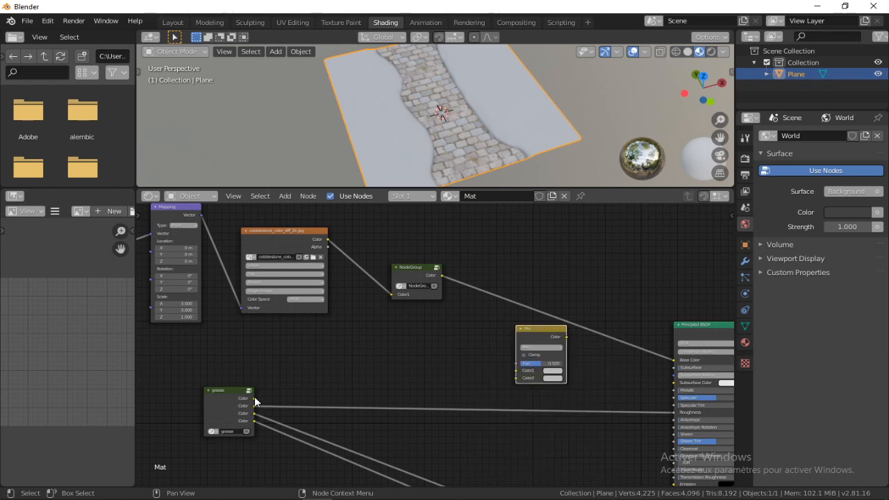
pyautogui.moveTo(254, 398); pyautogui.dragTo(517, 378)
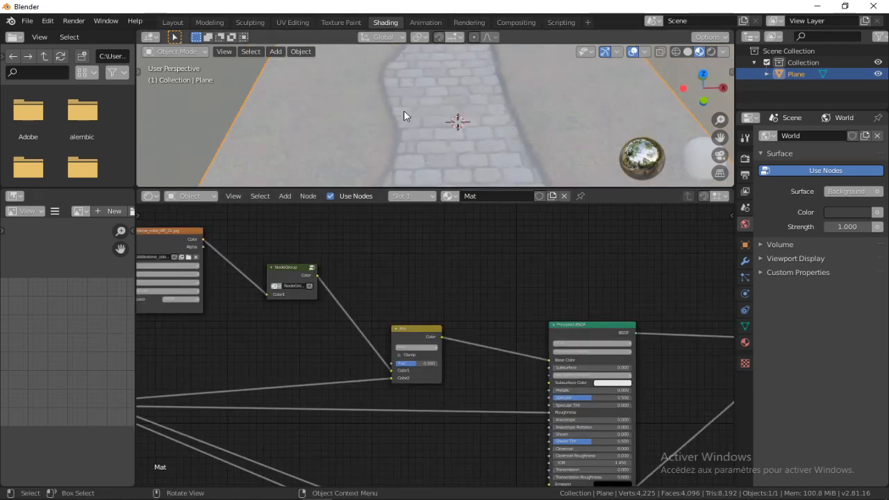
pyautogui.scroll(-5, 403, 104)
pyautogui.moveTo(398, 94); pyautogui.dragTo(463, 115, button='middle')
pyautogui.scroll(4, 463, 116)
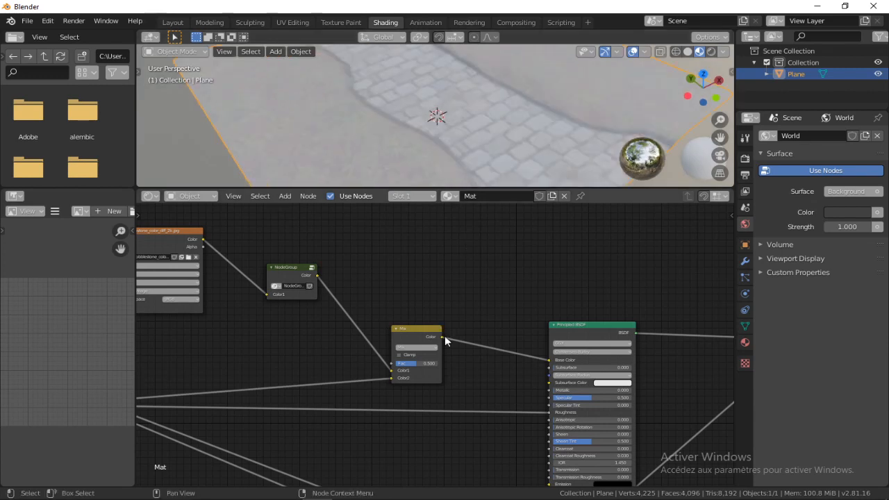
# Set the blending mode of the Mix node joining cobblestone and grass to Multiply
pyautogui.scroll(3, 444, 338)
pyautogui.moveTo(407, 321); pyautogui.dragTo(411, 301)
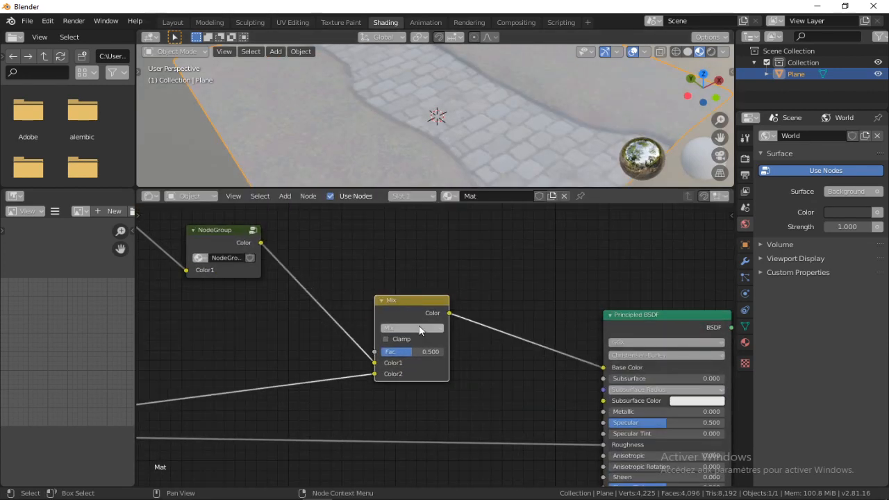
pyautogui.click(413, 327)
pyautogui.click(412, 325)
pyautogui.click(400, 325)
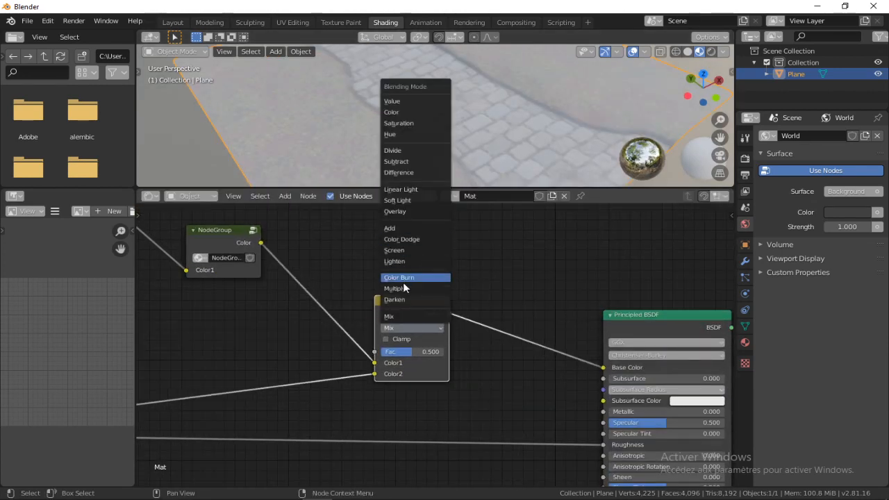
pyautogui.click(405, 286)
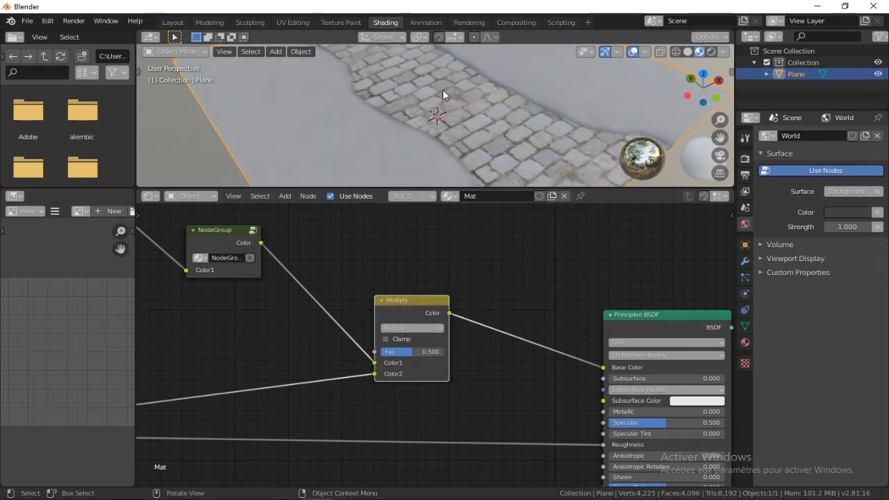
pyautogui.scroll(-4, 458, 83)
pyautogui.moveTo(443, 111); pyautogui.dragTo(432, 168, button='middle')
# Set the Multiply node's Fac to 1.000 and check the combined path and grass on the plane
pyautogui.moveTo(416, 351); pyautogui.dragTo(448, 352)
pyautogui.scroll(-5, 473, 109)
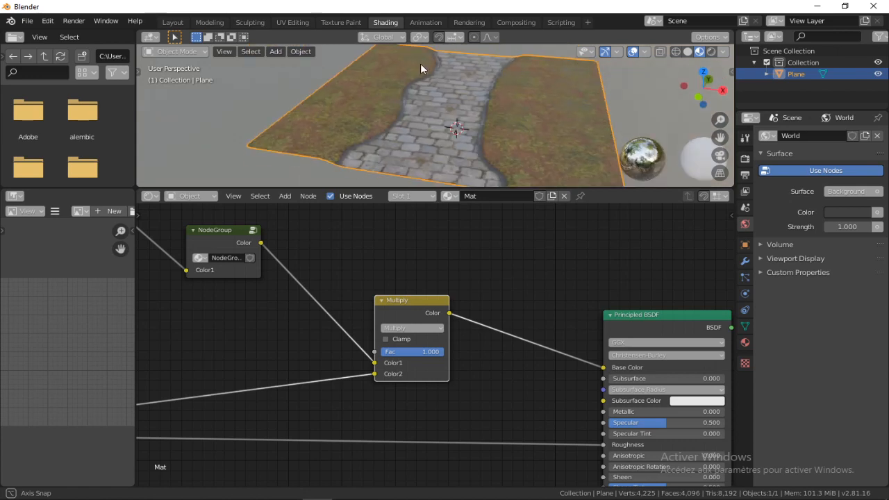
pyautogui.moveTo(420, 63); pyautogui.dragTo(445, 153, button='middle')
# Add the other cobblestone map textures, each passed through the mask group and mixed with the matching grasse output
pyautogui.scroll(-2, 451, 213)
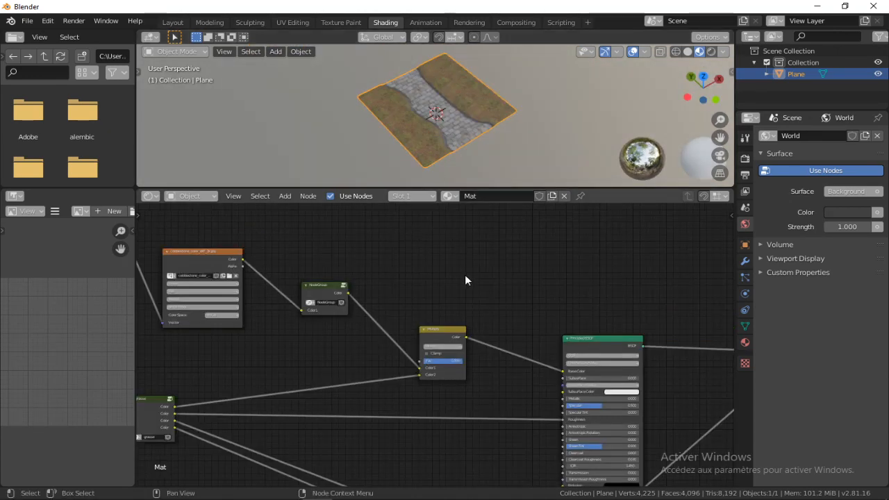
pyautogui.scroll(-2, 466, 276)
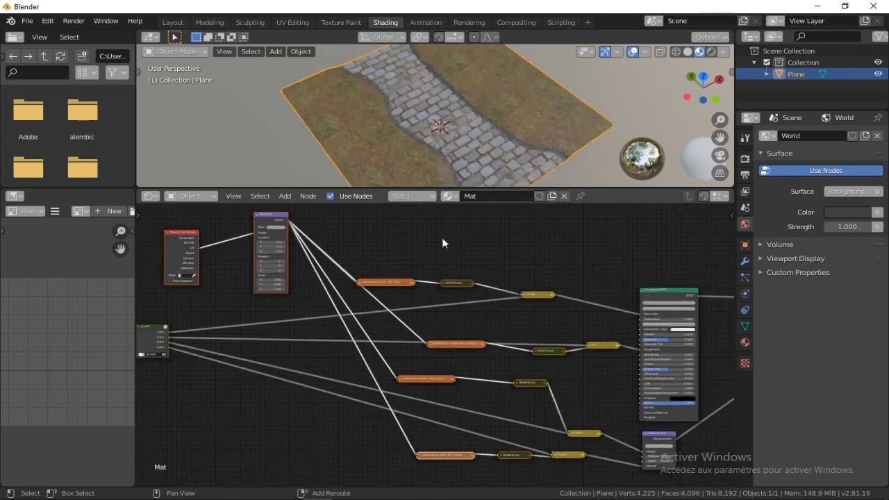
pyautogui.moveTo(386, 239); pyautogui.dragTo(327, 229, button='middle')
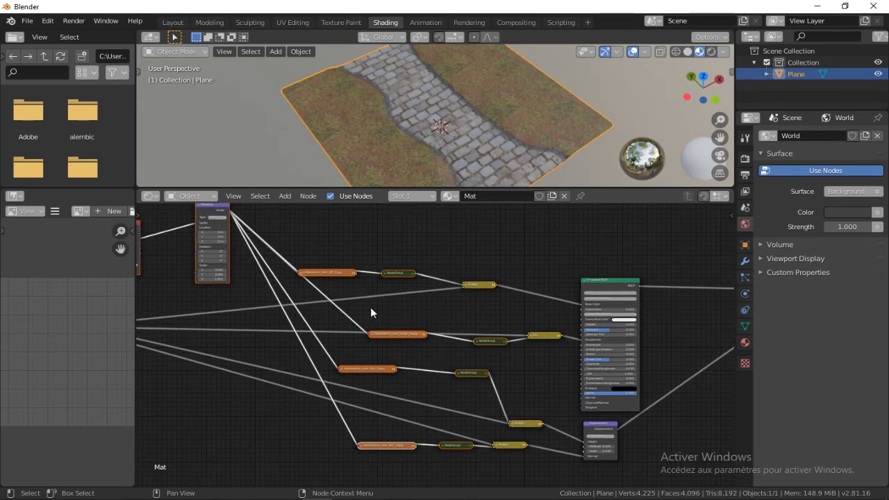
# Group the cobblestone Texture Coordinate, Mapping, image texture and mask group nodes into one node group and return to the main tree
pyautogui.press('Tab')
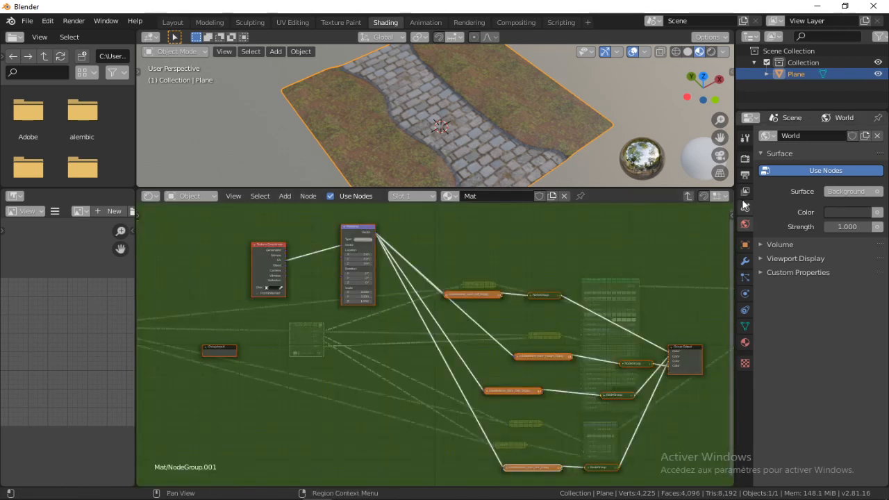
pyautogui.click(690, 193)
pyautogui.moveTo(257, 268); pyautogui.dragTo(497, 296, button='middle')
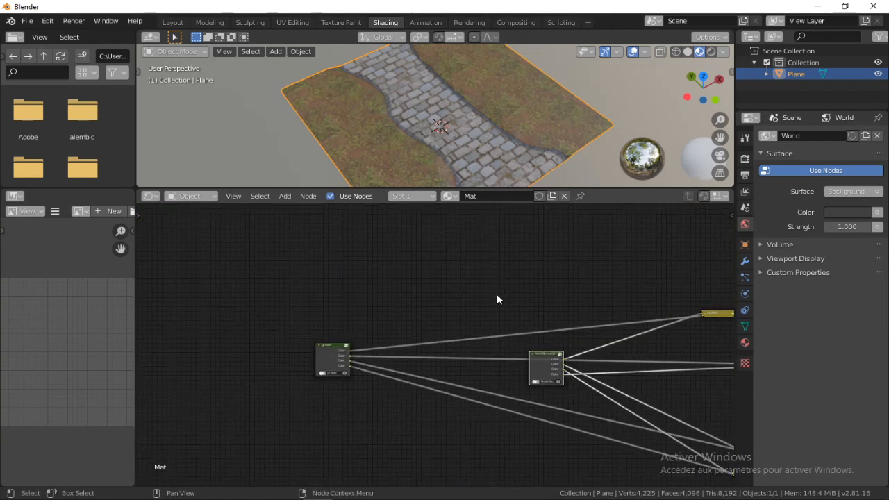
# Place the cobblestone node group directly above the grasse group in the node tree
pyautogui.moveTo(546, 357); pyautogui.dragTo(331, 303)
pyautogui.scroll(1, 413, 115)
pyautogui.moveTo(413, 116); pyautogui.dragTo(453, 155, button='middle')
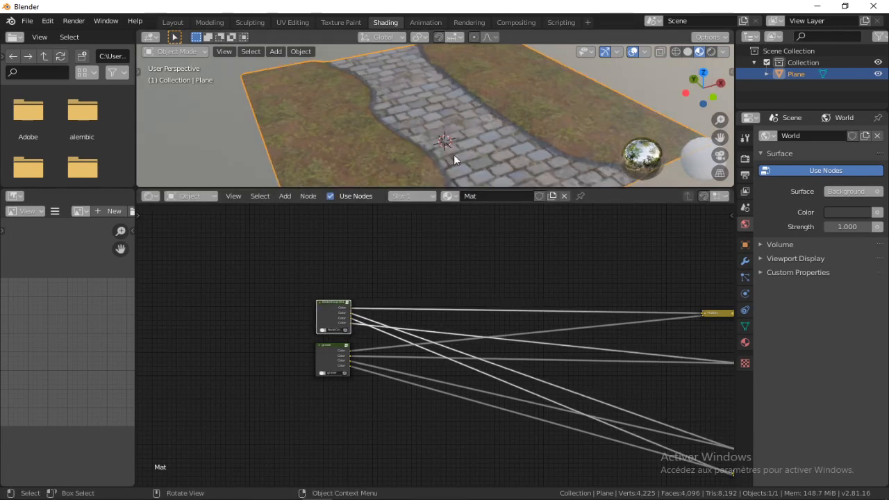
pyautogui.moveTo(373, 262); pyautogui.dragTo(373, 255, button='middle')
pyautogui.scroll(2, 338, 279)
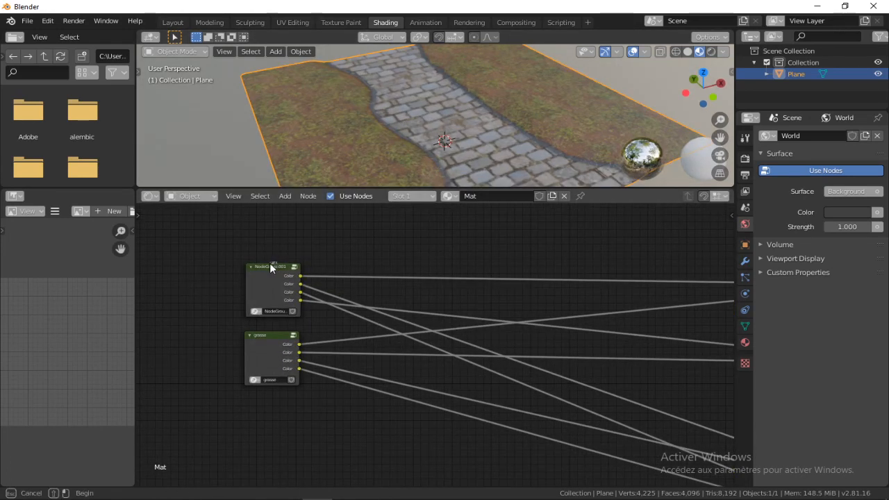
pyautogui.click(270, 264)
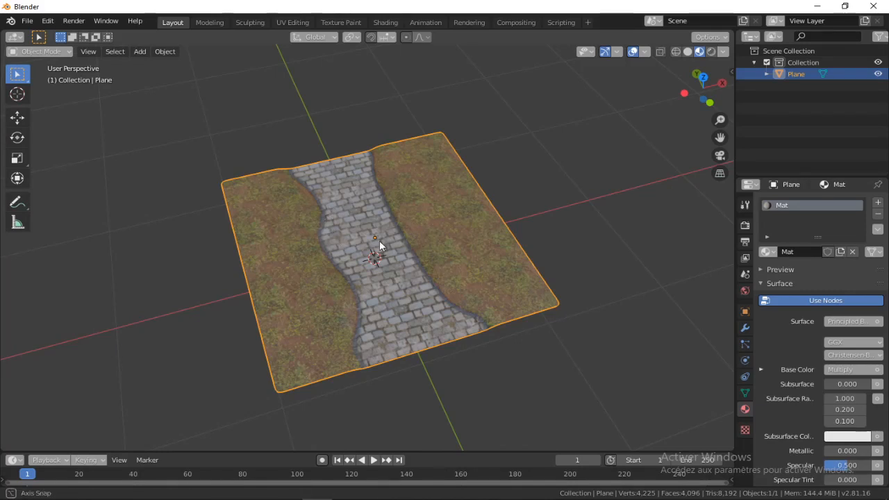
# Show the plane in solid shading in the Layout workspace and move it slightly so its origin sits near the world origin
pyautogui.moveTo(379, 240); pyautogui.dragTo(357, 176, button='middle')
pyautogui.click(688, 51)
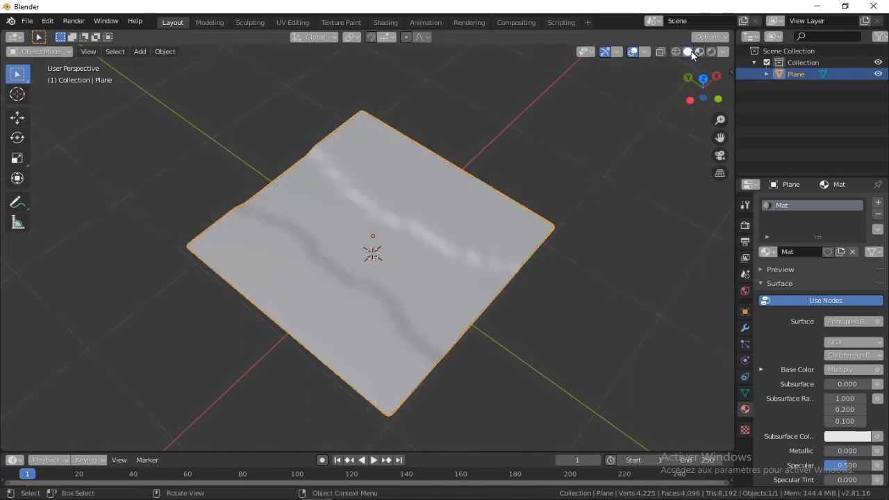
pyautogui.click(493, 131)
pyautogui.moveTo(493, 131)
pyautogui.mouseDown(button='middle')
pyautogui.moveTo(425, 202)
pyautogui.moveTo(512, 199)
pyautogui.moveTo(306, 215)
pyautogui.moveTo(470, 207)
pyautogui.mouseUp(button='middle')
pyautogui.scroll(-4, 259, 167)
pyautogui.scroll(4, 378, 231)
pyautogui.moveTo(378, 236); pyautogui.dragTo(383, 247, button='middle')
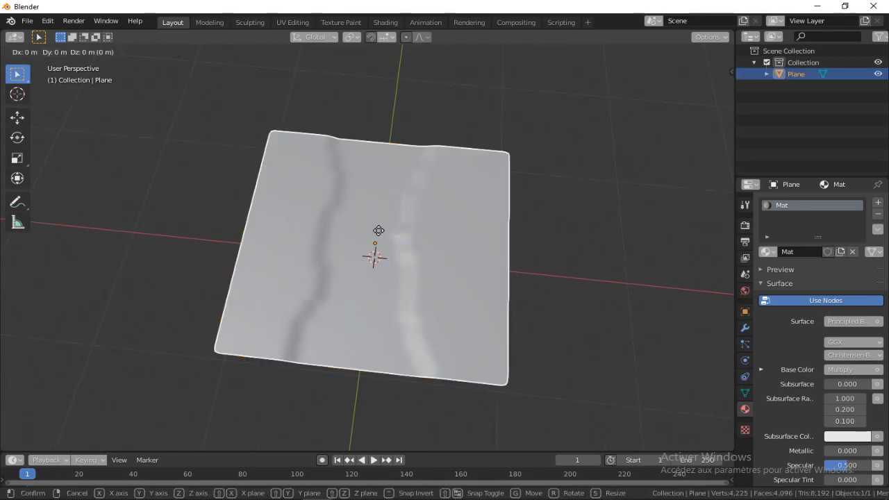
pyautogui.click(389, 248)
pyautogui.click(476, 118)
pyautogui.moveTo(477, 118); pyautogui.dragTo(472, 208, button='middle')
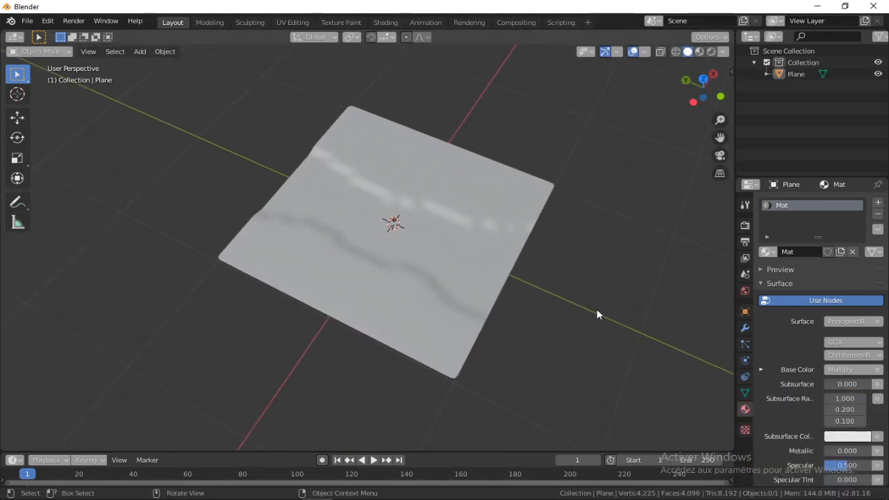
# Add a particle system to the plane, set its type to Hair and set the hair length to 0.66 m
pyautogui.click(744, 343)
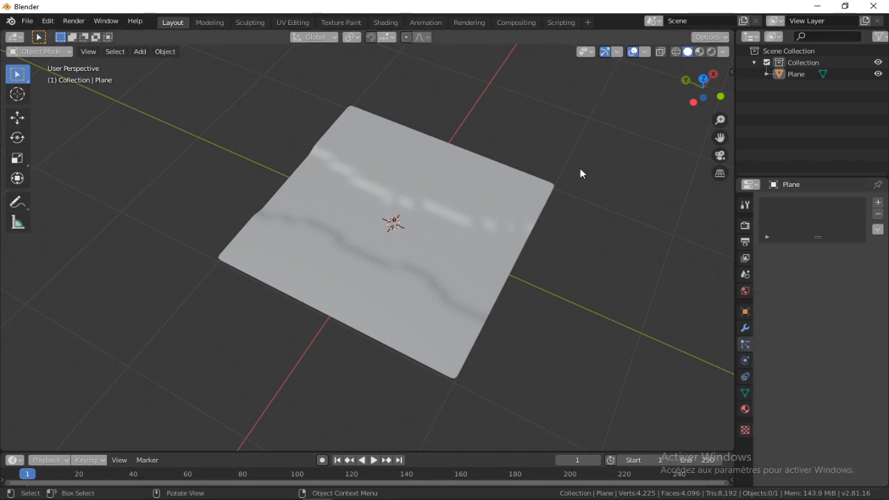
pyautogui.moveTo(582, 174); pyautogui.dragTo(768, 154, button='middle')
pyautogui.click(876, 203)
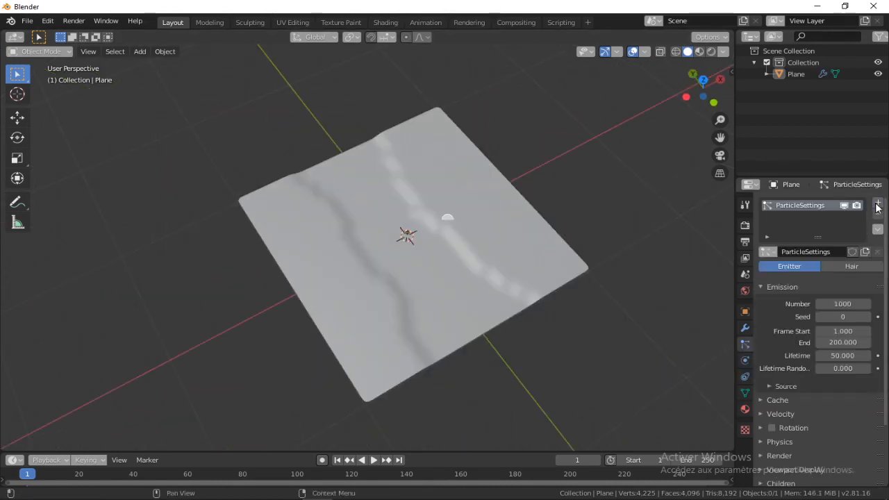
pyautogui.moveTo(445, 181); pyautogui.dragTo(440, 205, button='middle')
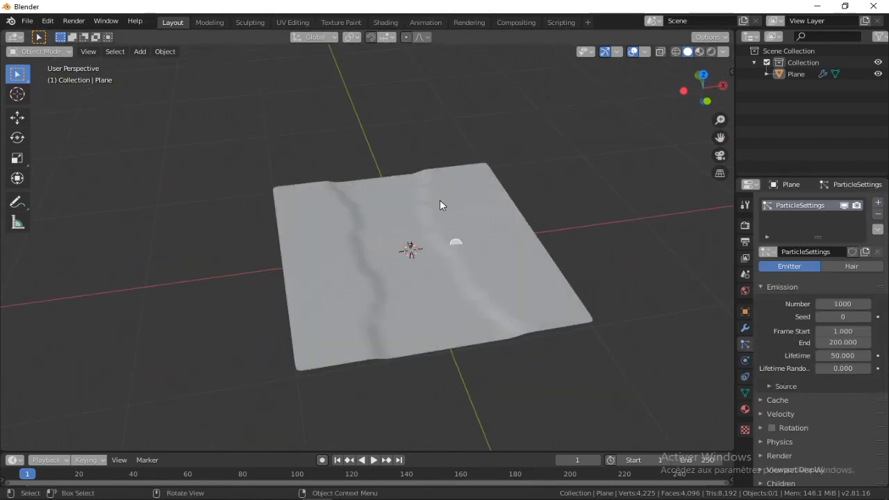
pyautogui.click(478, 213)
pyautogui.moveTo(616, 173); pyautogui.dragTo(417, 215, button='middle')
pyautogui.click(852, 266)
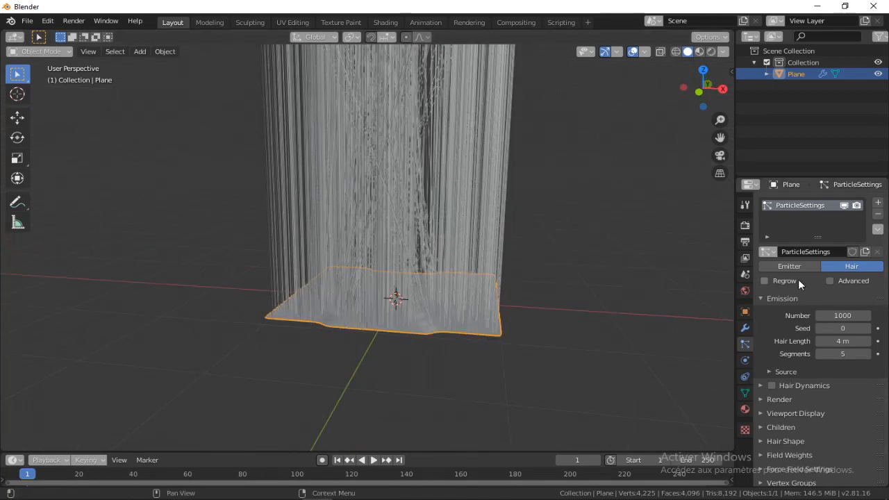
pyautogui.moveTo(836, 341); pyautogui.dragTo(787, 341)
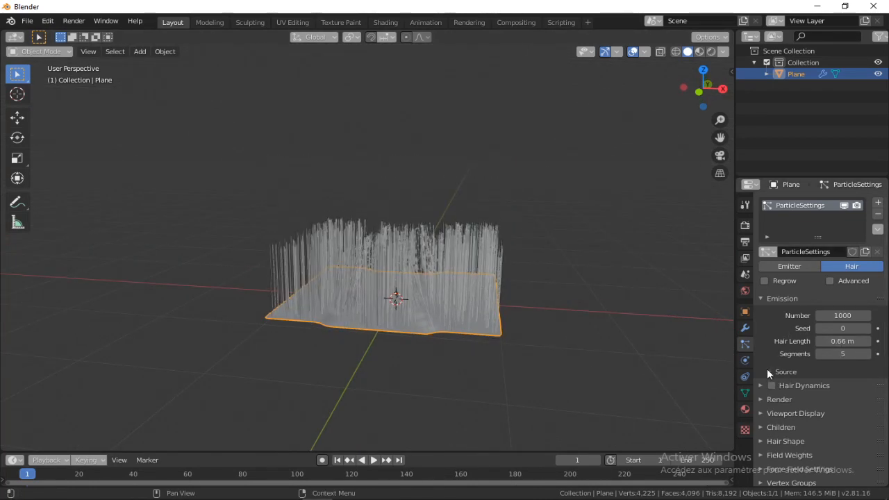
# Set the hair particles to render as Object
pyautogui.click(768, 372)
pyautogui.click(768, 371)
pyautogui.click(767, 399)
pyautogui.scroll(-3, 827, 339)
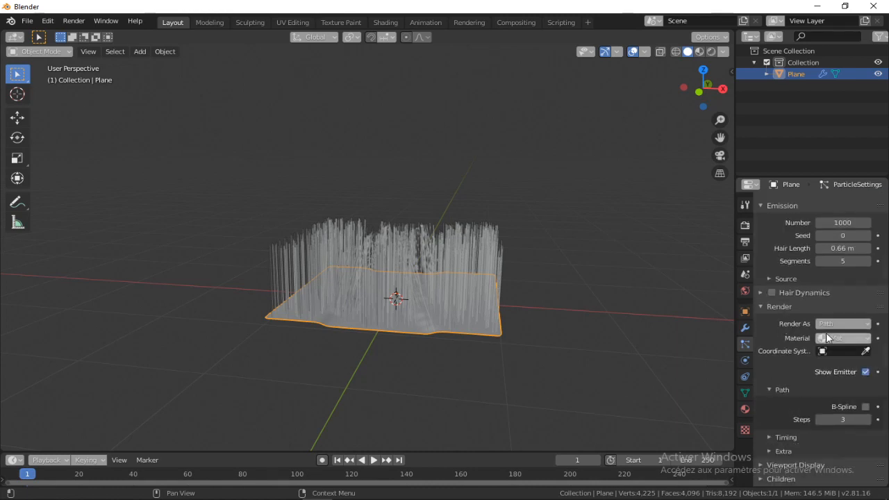
pyautogui.click(842, 323)
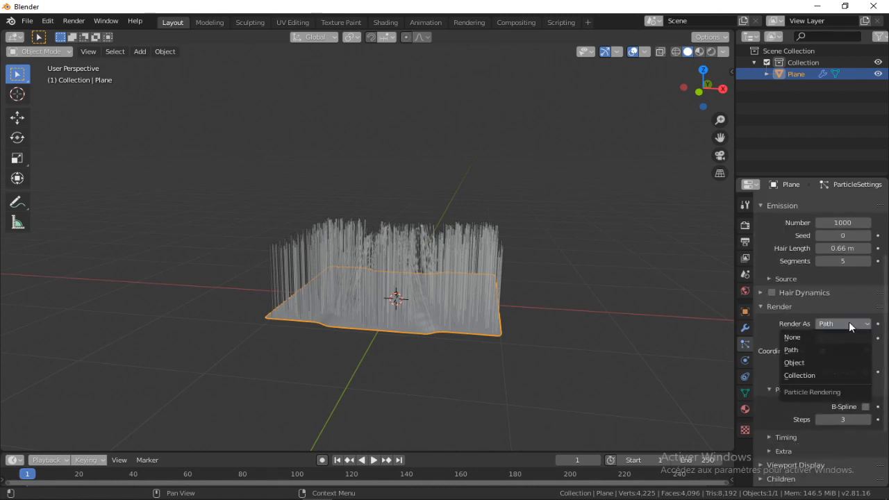
pyautogui.click(793, 364)
pyautogui.moveTo(427, 222); pyautogui.dragTo(469, 227, button='middle')
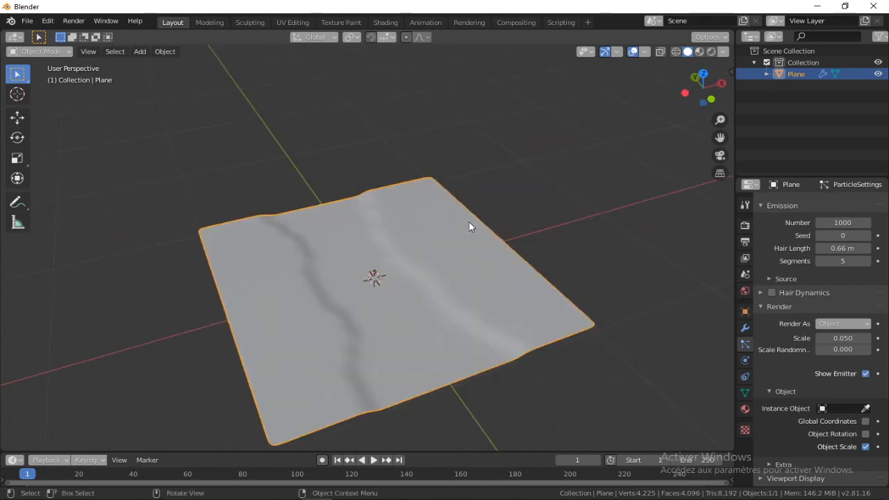
# Add a cube and move it away from the plane
pyautogui.hotkey('shift', 'a')
pyautogui.moveTo(502, 180)
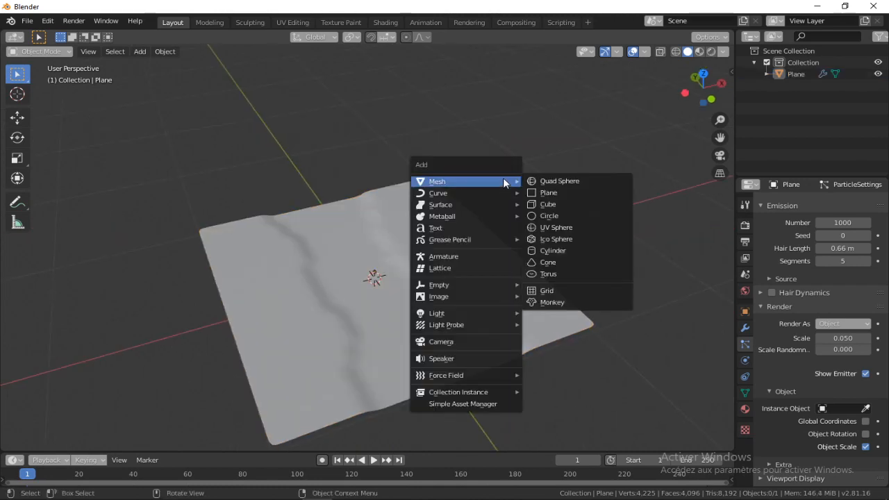
pyautogui.click(554, 197)
pyautogui.scroll(-4, 417, 170)
pyautogui.press('g')
pyautogui.click(333, 101)
# Assign the cube as the instance object of the plane's particles and check the copies scattered over the plane
pyautogui.click(388, 234)
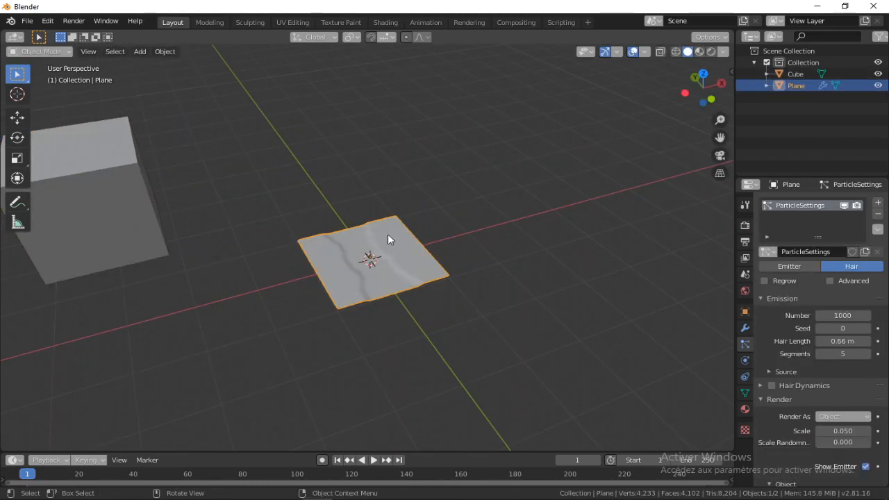
pyautogui.scroll(-3, 851, 290)
pyautogui.click(865, 408)
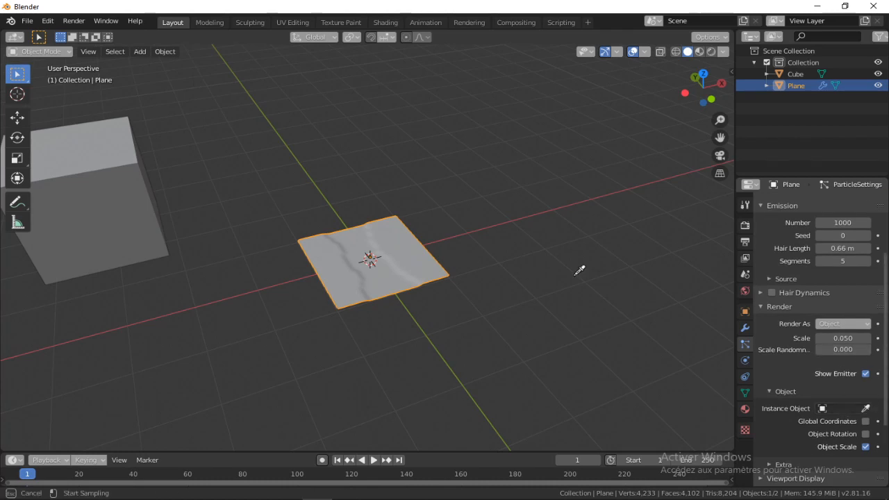
pyautogui.click(116, 153)
pyautogui.keyDown('shift'); pyautogui.moveTo(365, 260); pyautogui.dragTo(585, 269, button='middle'); pyautogui.keyUp('shift')
pyautogui.scroll(6, 584, 269)
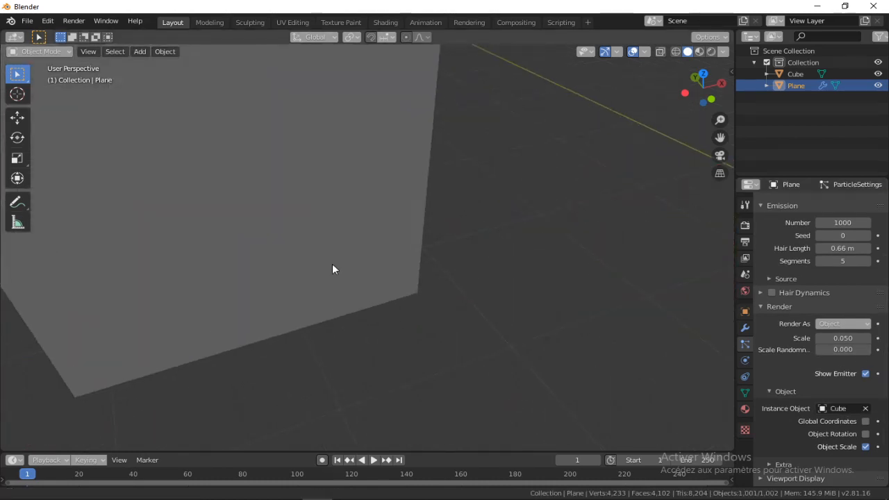
pyautogui.keyDown('shift'); pyautogui.moveTo(332, 263); pyautogui.dragTo(59, 253, button='middle'); pyautogui.keyUp('shift')
pyautogui.scroll(-3, 488, 225)
pyautogui.keyDown('shift'); pyautogui.moveTo(546, 241); pyautogui.dragTo(342, 259, button='middle'); pyautogui.keyUp('shift')
pyautogui.scroll(5, 343, 259)
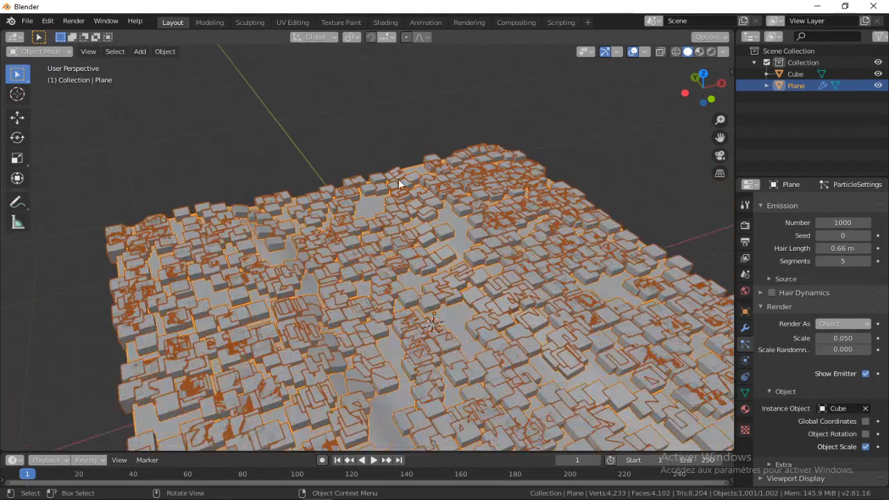
# Delete the cube used to test the particle instances
pyautogui.scroll(-1, 347, 188)
pyautogui.scroll(-5, 347, 187)
pyautogui.click(226, 181)
pyautogui.press('Delete')
pyautogui.scroll(2, 341, 179)
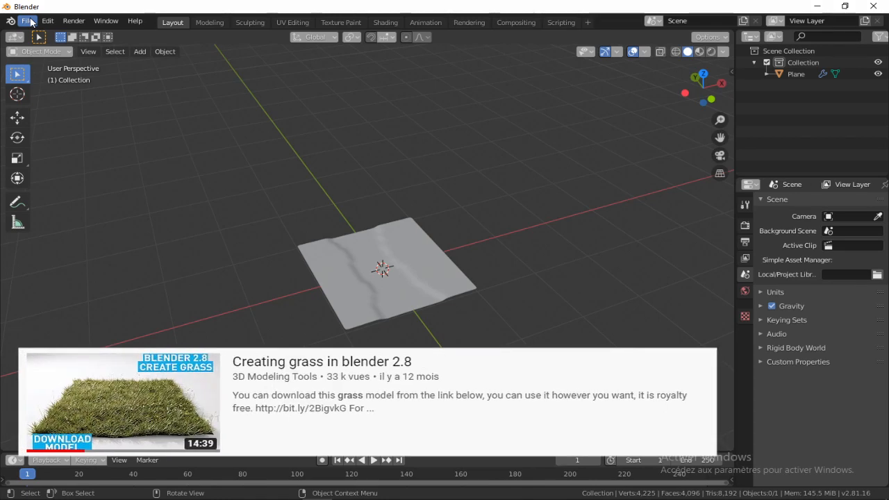
# Append the Grass01 and Grass02 collections and assign the smallest grass tuft as the instance object of the plane's particles
pyautogui.click(31, 23)
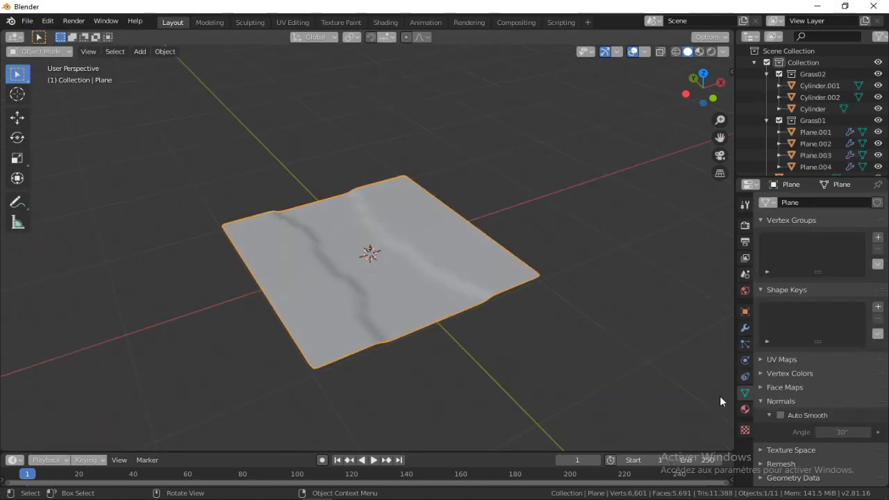
pyautogui.click(746, 343)
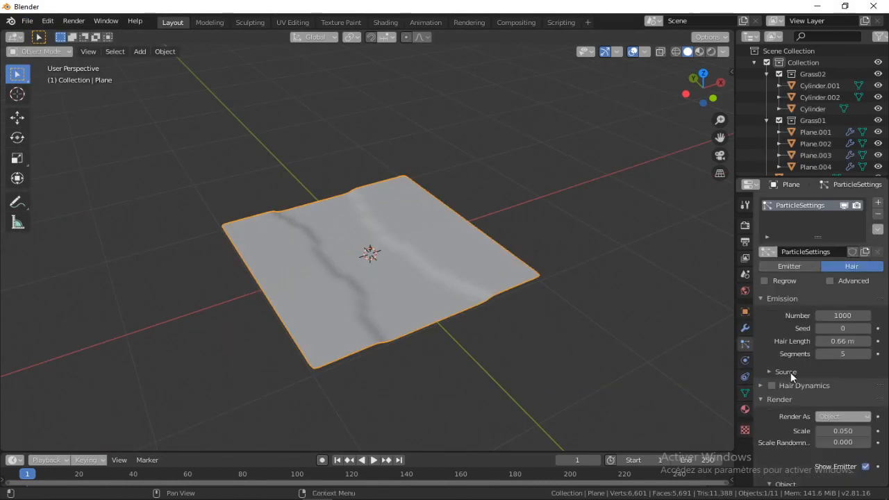
pyautogui.scroll(-5, 790, 372)
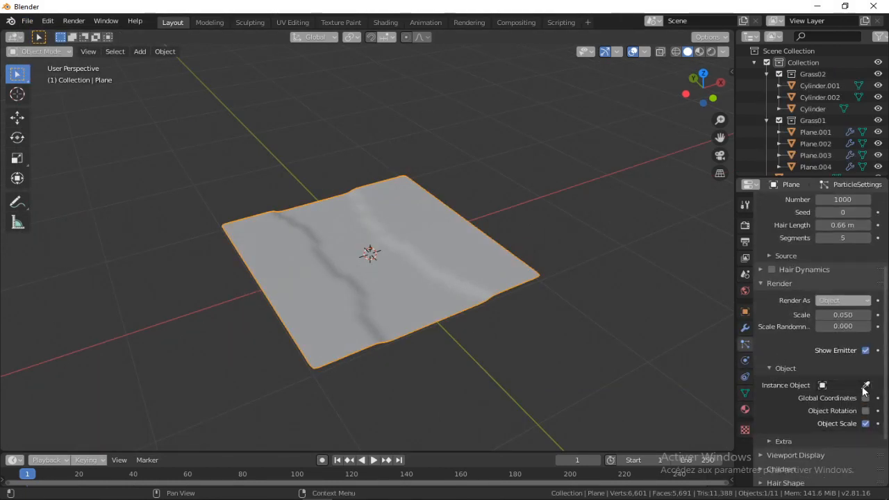
pyautogui.click(864, 388)
pyautogui.rightClick(315, 255)
pyautogui.scroll(-5, 298, 262)
pyautogui.scroll(1, 266, 275)
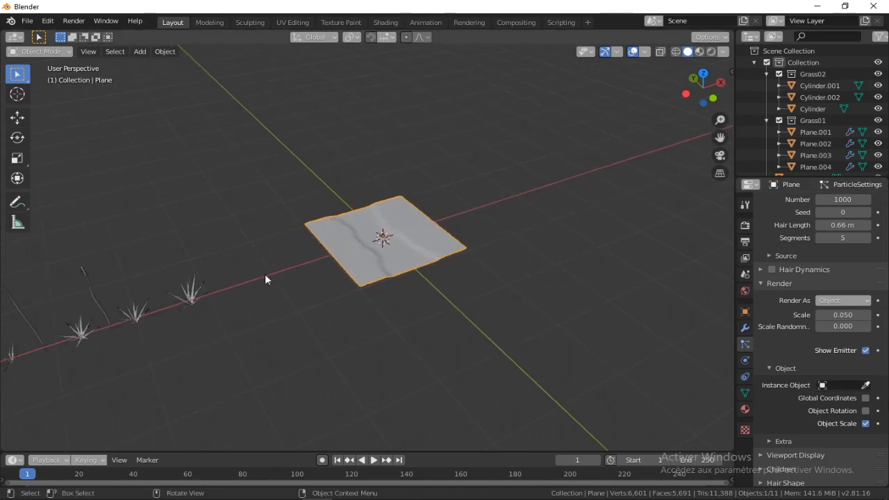
pyautogui.scroll(-1, 410, 320)
pyautogui.keyDown('shift'); pyautogui.moveTo(428, 317); pyautogui.dragTo(487, 290, button='middle'); pyautogui.keyUp('shift')
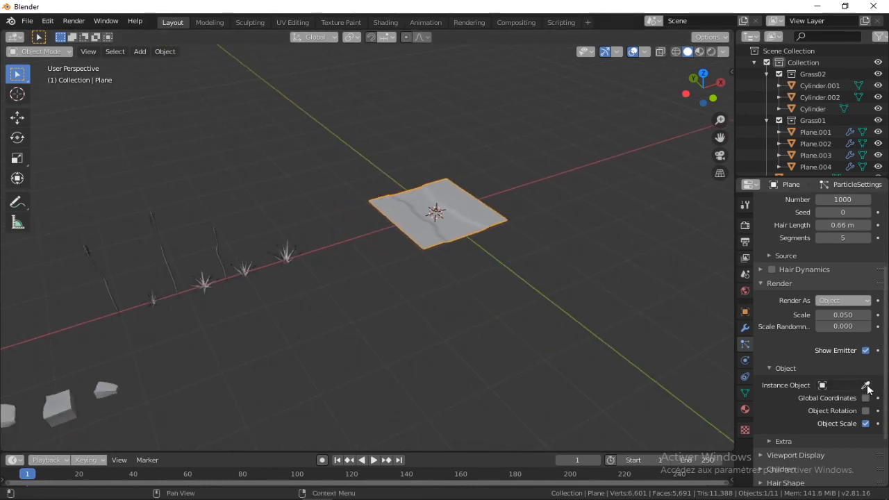
pyautogui.click(867, 387)
pyautogui.click(156, 291)
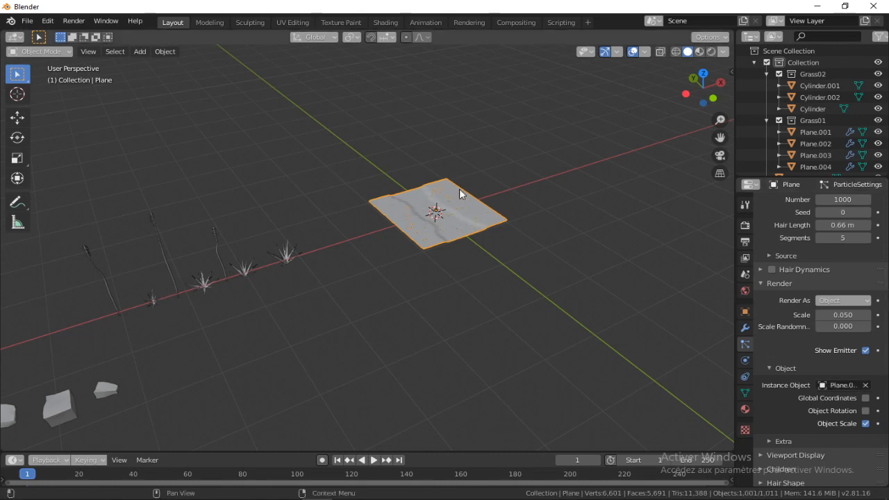
# Deselect the plane and examine the size and spread of the grass tufts scattered over it
pyautogui.scroll(6, 472, 182)
pyautogui.keyDown('shift'); pyautogui.moveTo(387, 240); pyautogui.dragTo(202, 351, button='middle'); pyautogui.keyUp('shift')
pyautogui.scroll(3, 387, 273)
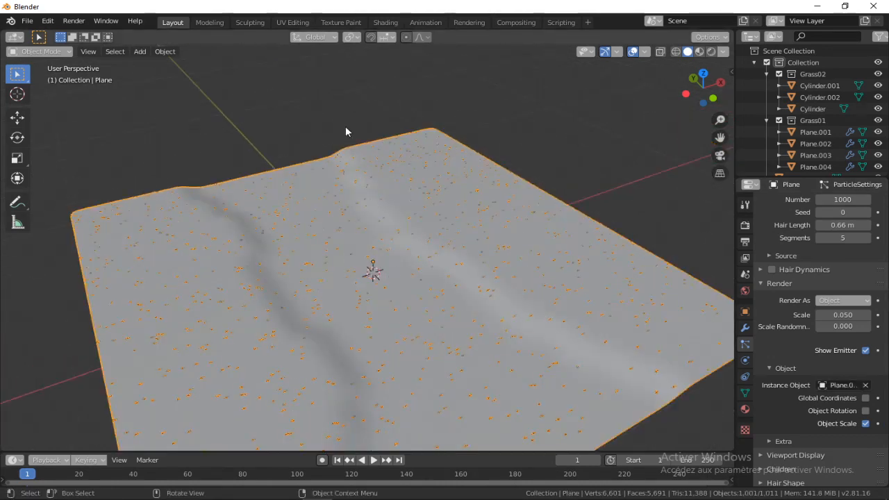
pyautogui.click(346, 126)
pyautogui.scroll(-1, 342, 163)
pyautogui.moveTo(405, 258); pyautogui.dragTo(386, 209, button='middle')
pyautogui.scroll(4, 311, 277)
pyautogui.scroll(-8, 311, 277)
pyautogui.scroll(2, 410, 253)
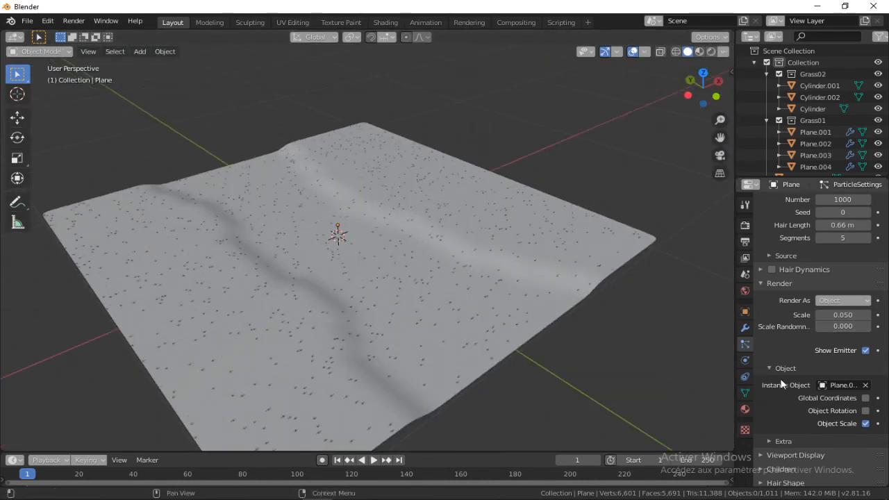
# Set the grass particles' render scale to 0.960 and the scale randomness to 0.924
pyautogui.scroll(-3, 784, 379)
pyautogui.click(769, 370)
pyautogui.scroll(2, 792, 347)
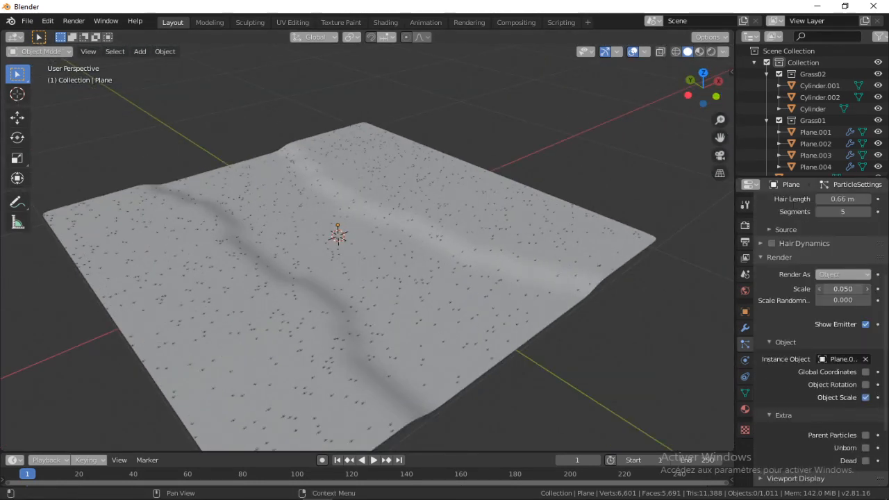
pyautogui.moveTo(842, 289); pyautogui.dragTo(883, 289)
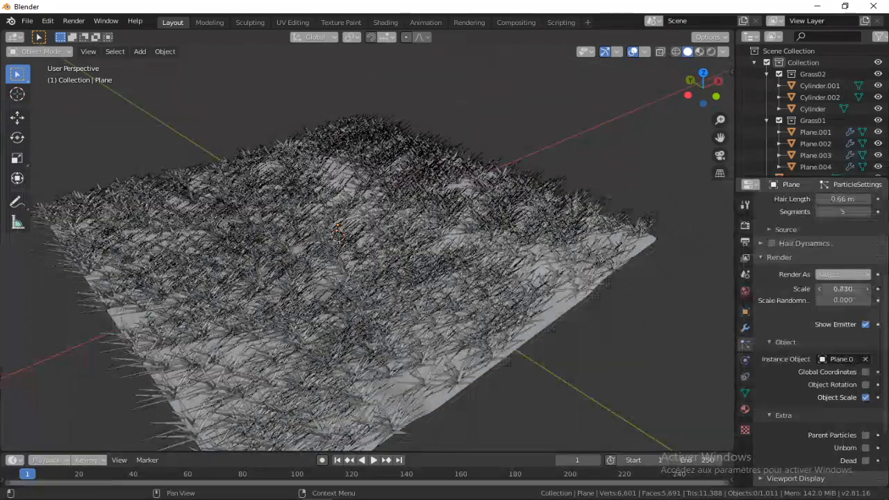
pyautogui.moveTo(829, 299); pyautogui.dragTo(861, 289)
# Inspect the enlarged grass from above and close to the ground to judge its density and size variation
pyautogui.moveTo(409, 236); pyautogui.dragTo(445, 292, button='middle')
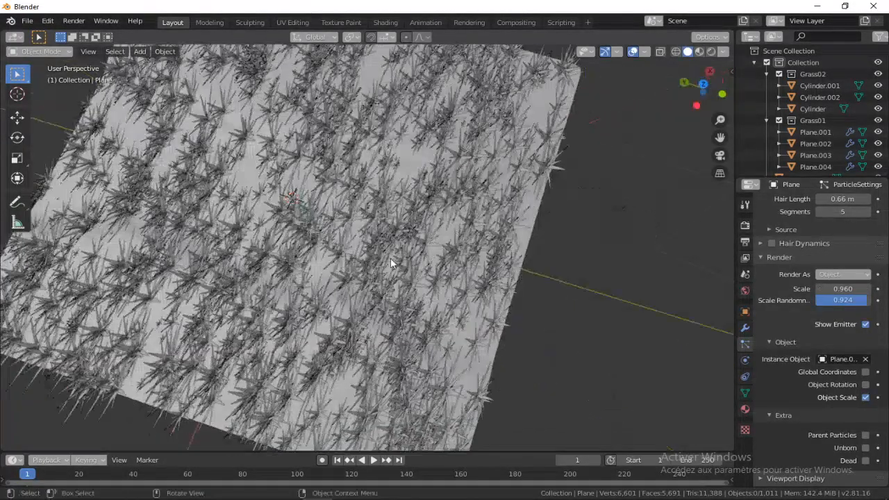
pyautogui.keyDown('shift'); pyautogui.moveTo(313, 284); pyautogui.dragTo(220, 211, button='middle'); pyautogui.keyUp('shift')
pyautogui.scroll(4, 363, 275)
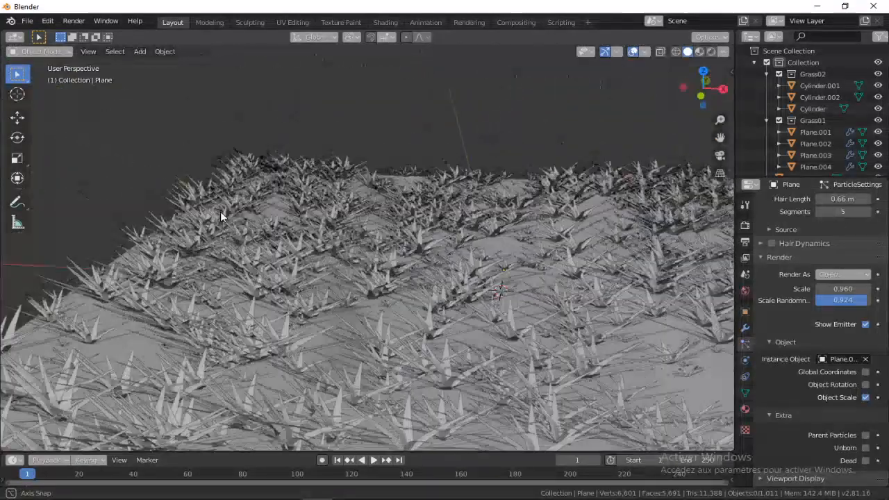
pyautogui.scroll(-1, 220, 211)
pyautogui.scroll(-4, 220, 211)
pyautogui.moveTo(364, 232)
pyautogui.mouseDown(button='middle')
pyautogui.moveTo(375, 289)
pyautogui.moveTo(374, 224)
pyautogui.mouseUp(button='middle')
pyautogui.scroll(4, 375, 288)
pyautogui.scroll(1, 786, 300)
# Set the grass particle system's hair length to 0.63 m and its particle number to 2500
pyautogui.scroll(3, 787, 300)
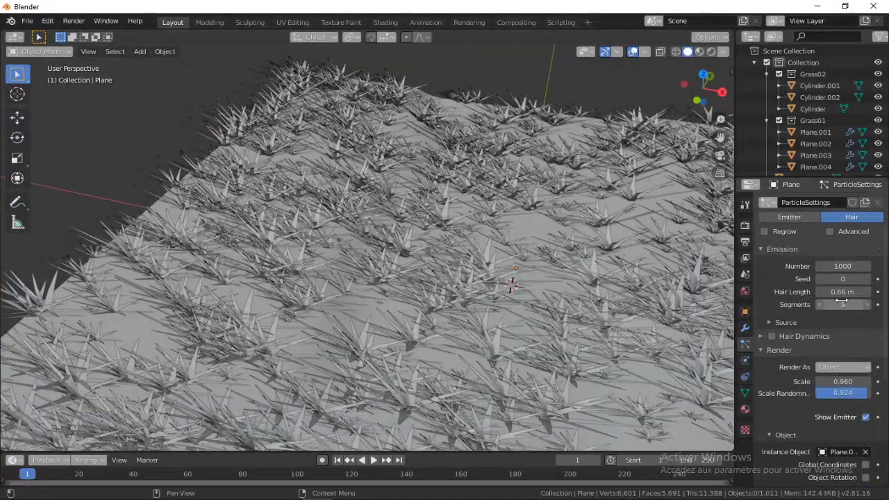
pyautogui.moveTo(837, 292)
pyautogui.mouseDown()
pyautogui.moveTo(851, 292)
pyautogui.moveTo(781, 292)
pyautogui.moveTo(832, 292)
pyautogui.mouseUp()
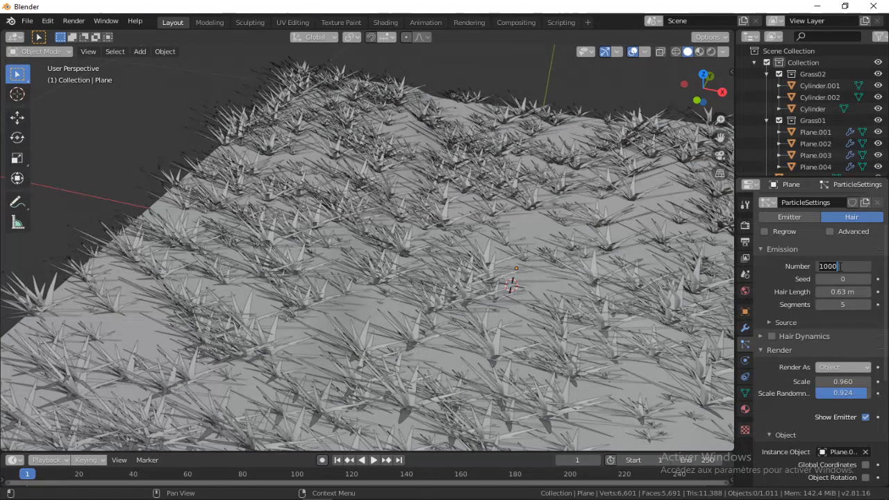
pyautogui.click(841, 267)
pyautogui.write('2500')
pyautogui.press('Return')
pyautogui.scroll(-4, 420, 194)
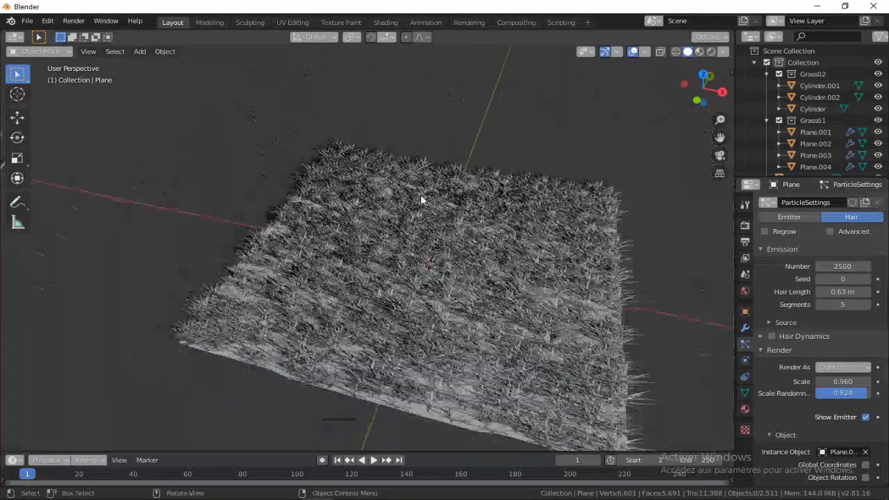
# Set the grass particle system's particle number to 2000
pyautogui.moveTo(421, 195); pyautogui.dragTo(500, 229, button='middle')
pyautogui.click(841, 266)
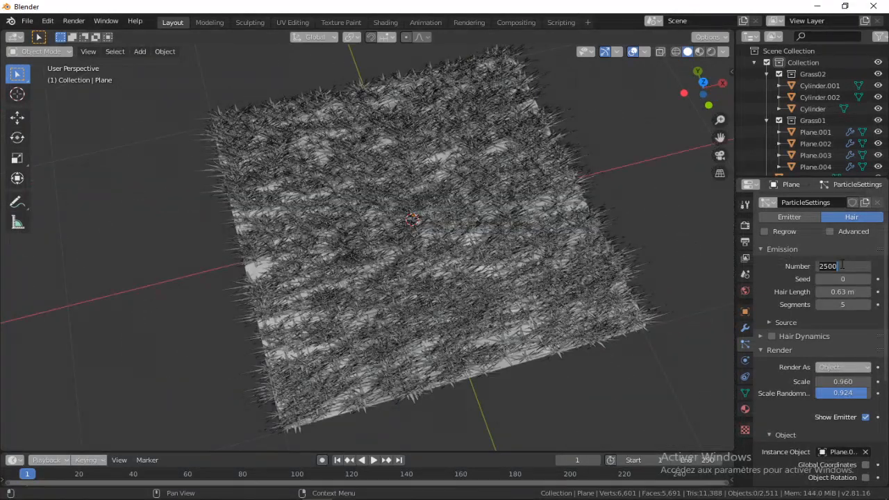
pyautogui.write('2')
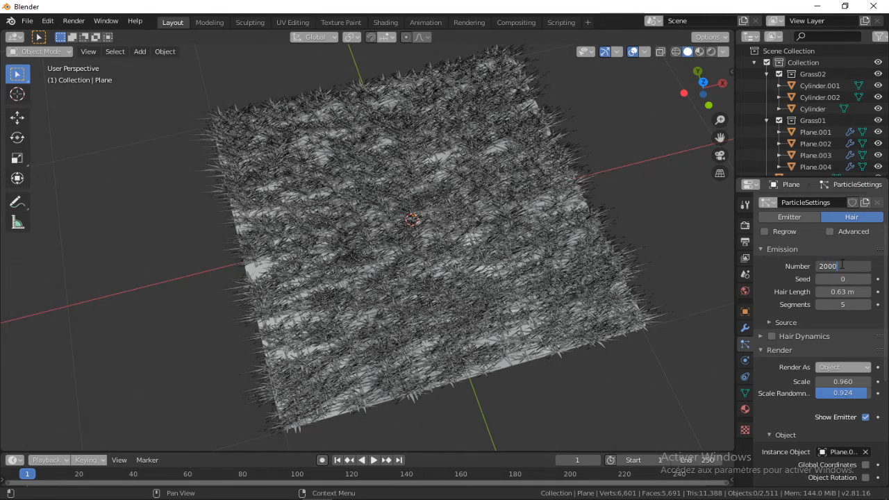
pyautogui.write('000')
pyautogui.press('Return')
# Inspect the grass coverage over the stone path and the ground in material preview, then return to solid shading
pyautogui.moveTo(393, 240); pyautogui.dragTo(374, 214, button='middle')
pyautogui.click(405, 265)
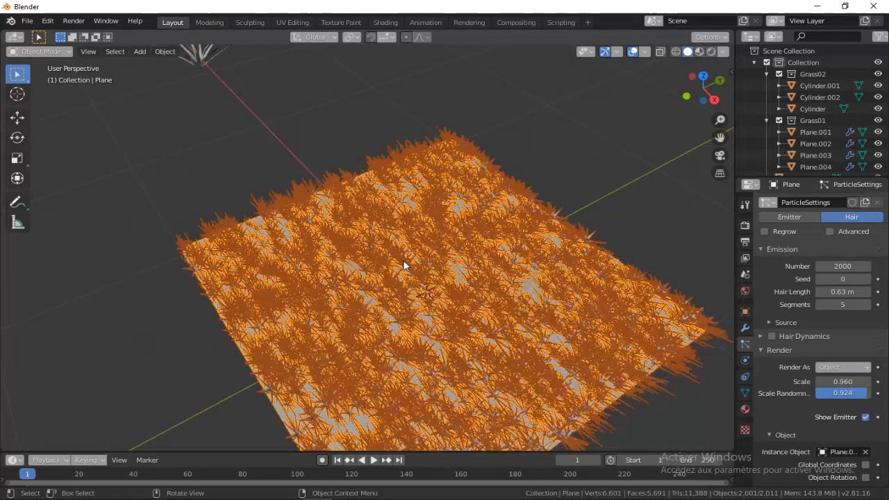
pyautogui.keyDown('shift'); pyautogui.moveTo(405, 265); pyautogui.dragTo(419, 192, button='middle'); pyautogui.keyUp('shift')
pyautogui.click(511, 125)
pyautogui.moveTo(511, 125); pyautogui.dragTo(576, 129, button='middle')
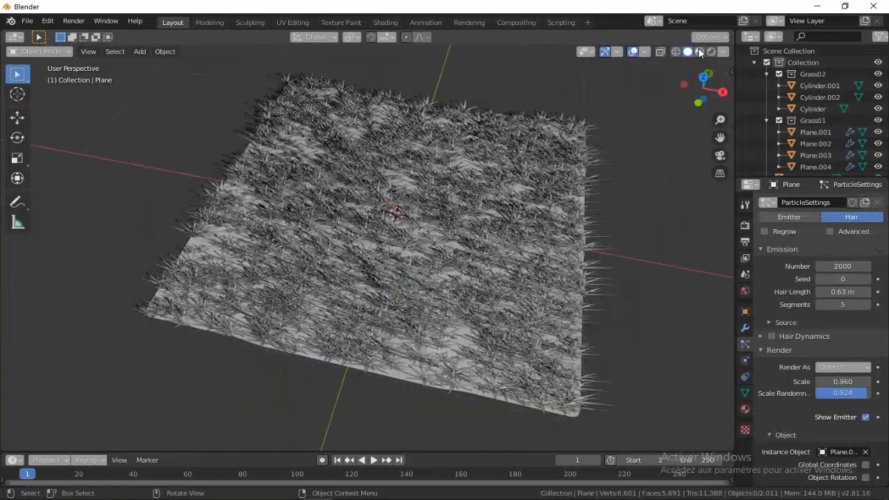
pyautogui.click(699, 51)
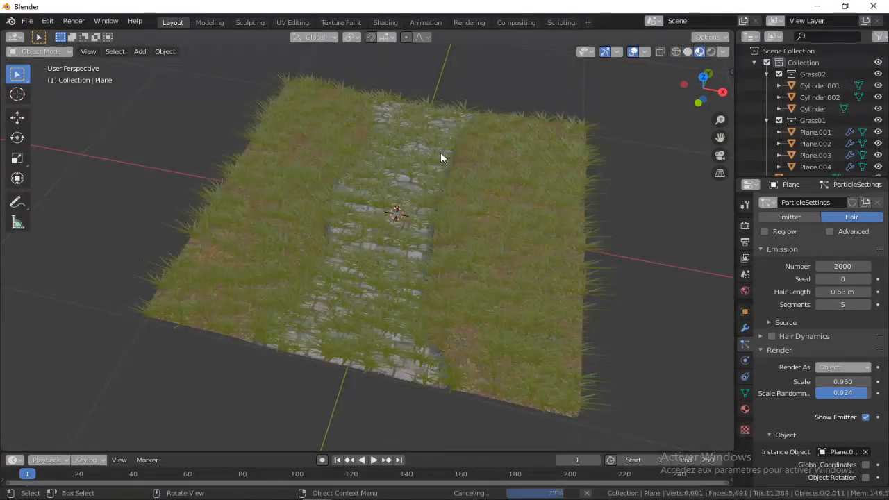
pyautogui.moveTo(440, 148); pyautogui.dragTo(492, 117, button='middle')
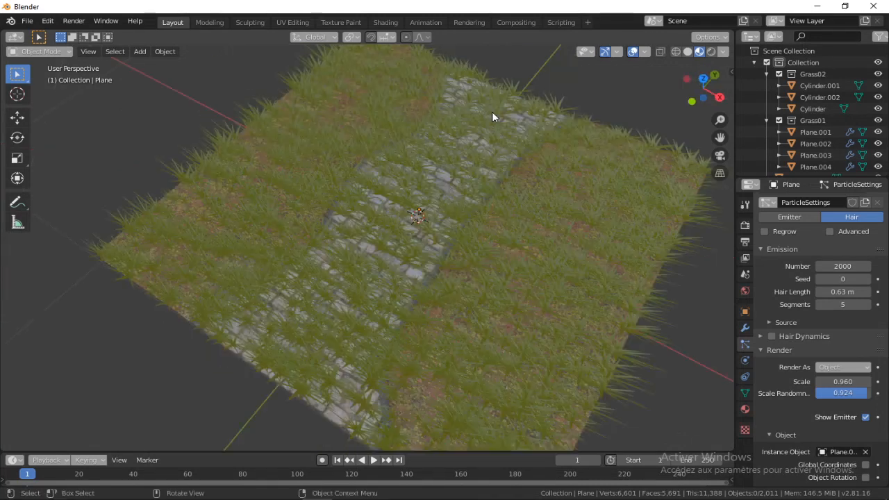
pyautogui.click(687, 51)
pyautogui.moveTo(328, 317)
pyautogui.mouseDown(button='middle')
pyautogui.moveTo(283, 332)
pyautogui.moveTo(618, 181)
pyautogui.mouseUp(button='middle')
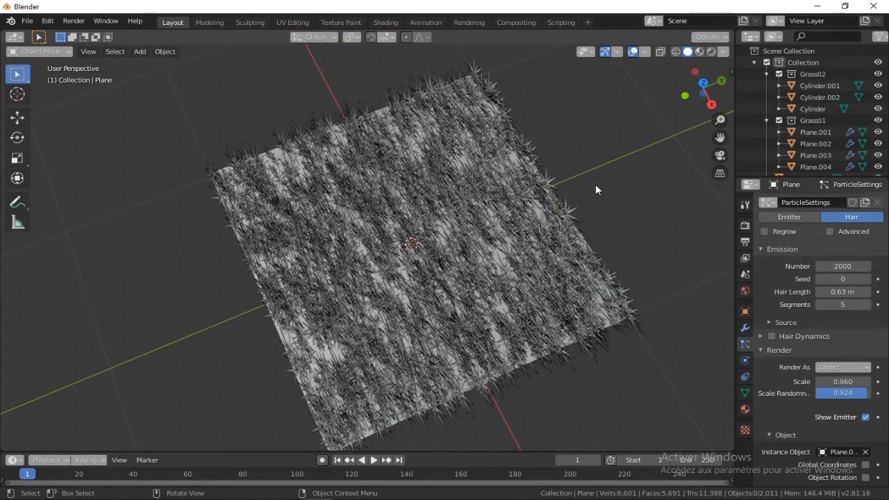
# Select the ground plane and hide its grass particle system in the viewport
pyautogui.moveTo(412, 242); pyautogui.dragTo(414, 268, button='middle')
pyautogui.click(440, 208)
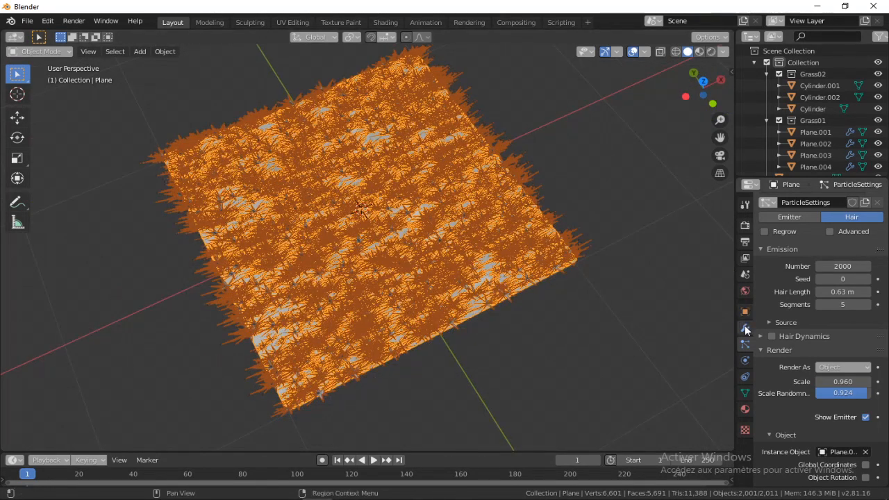
pyautogui.moveTo(396, 215); pyautogui.dragTo(433, 204, button='middle')
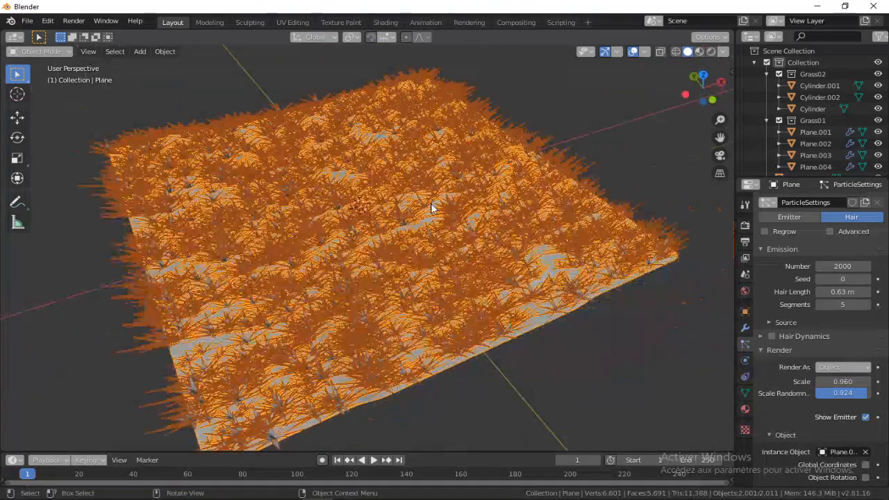
pyautogui.moveTo(287, 160); pyautogui.dragTo(372, 167, button='middle')
pyautogui.scroll(-3, 372, 135)
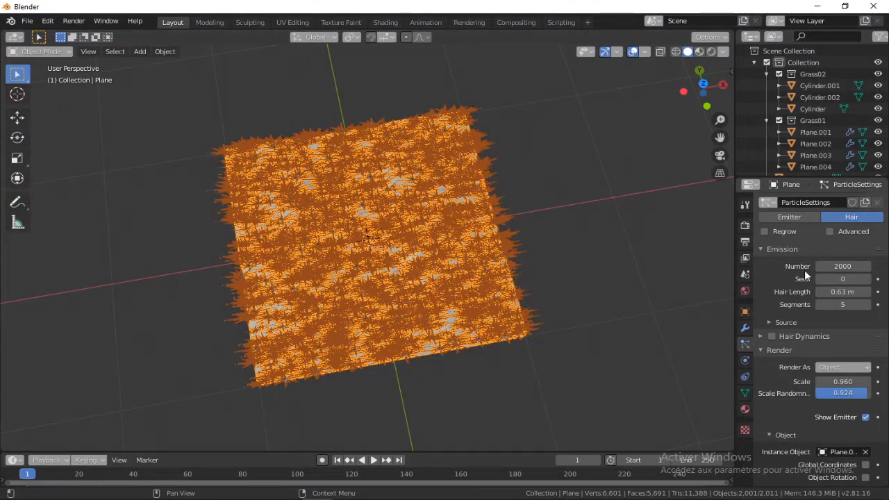
pyautogui.scroll(2, 804, 269)
pyautogui.click(844, 205)
pyautogui.moveTo(349, 183); pyautogui.dragTo(327, 138, button='middle')
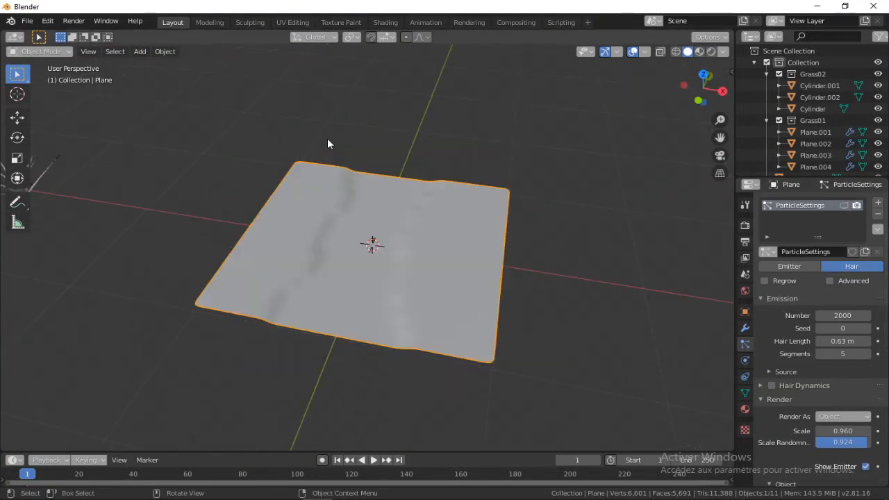
# Enter Edit Mode on the plane, create a vertex group named "grasse" and assign the selected faces on both sides of the path
pyautogui.moveTo(292, 176); pyautogui.dragTo(300, 157, button='middle')
pyautogui.press('Tab')
pyautogui.click(302, 137)
pyautogui.scroll(3, 366, 149)
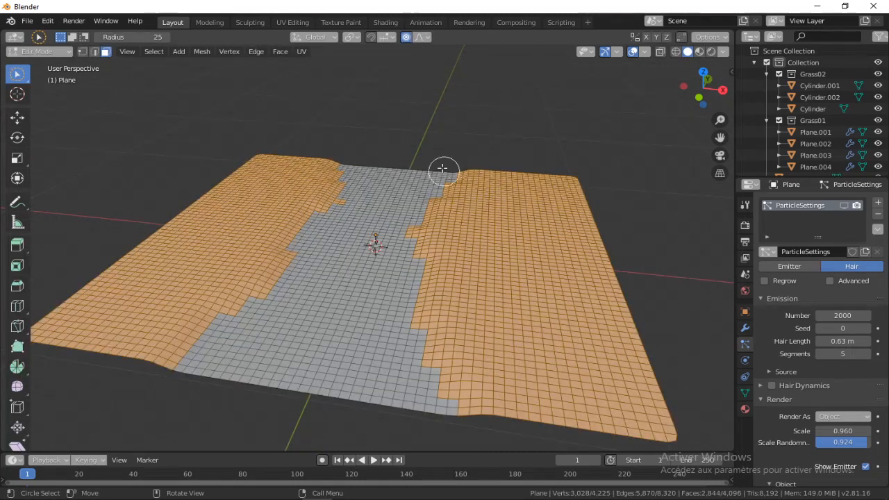
pyautogui.moveTo(404, 124); pyautogui.dragTo(490, 155, button='middle')
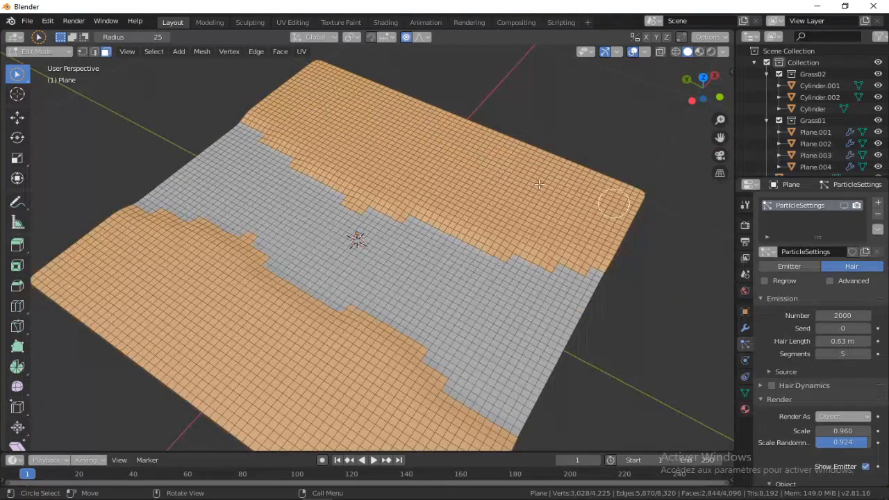
pyautogui.click(745, 392)
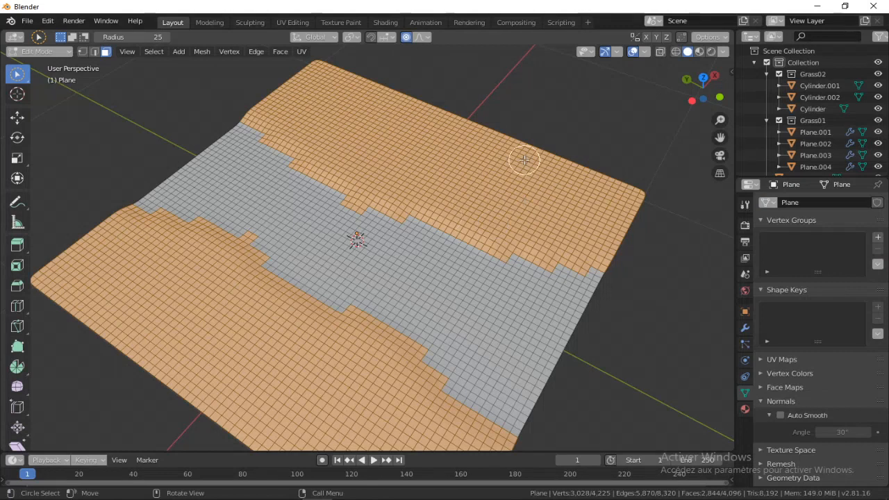
pyautogui.click(877, 238)
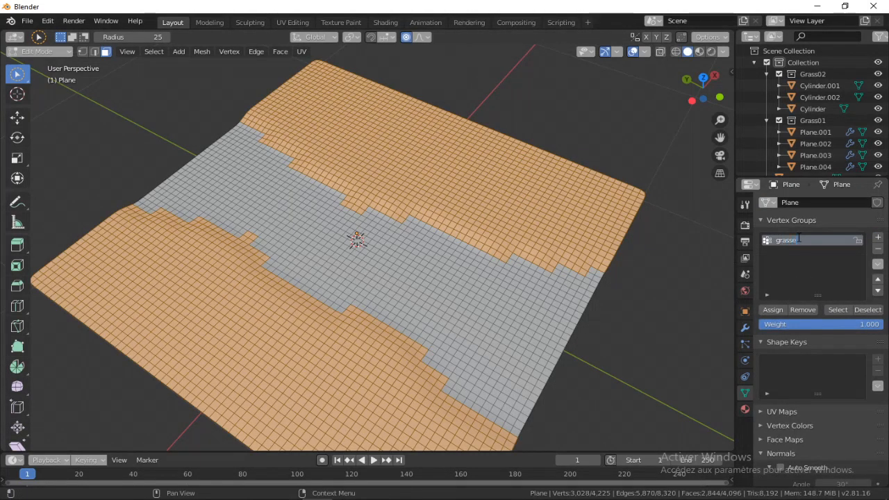
pyautogui.press('Return')
pyautogui.moveTo(389, 232); pyautogui.dragTo(410, 224, button='middle')
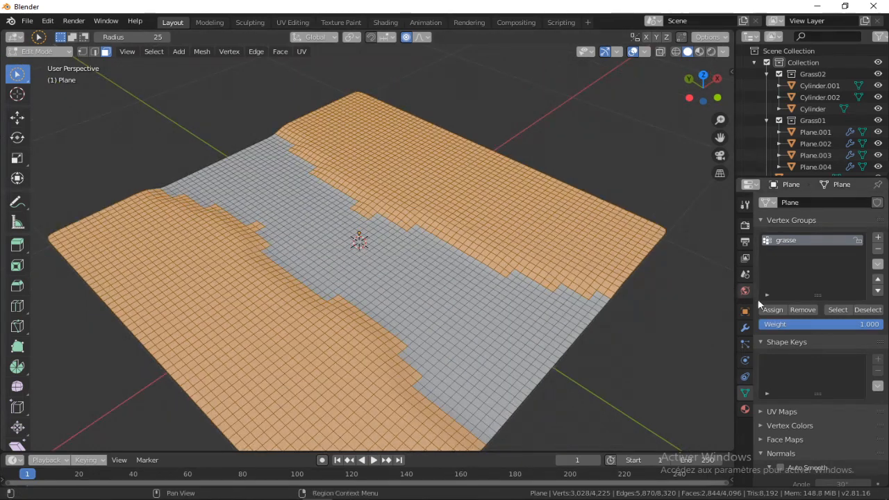
pyautogui.click(781, 312)
# Invert the face selection to the path strip and assign it to a new vertex group named "f"
pyautogui.moveTo(490, 257); pyautogui.dragTo(420, 236, button='middle')
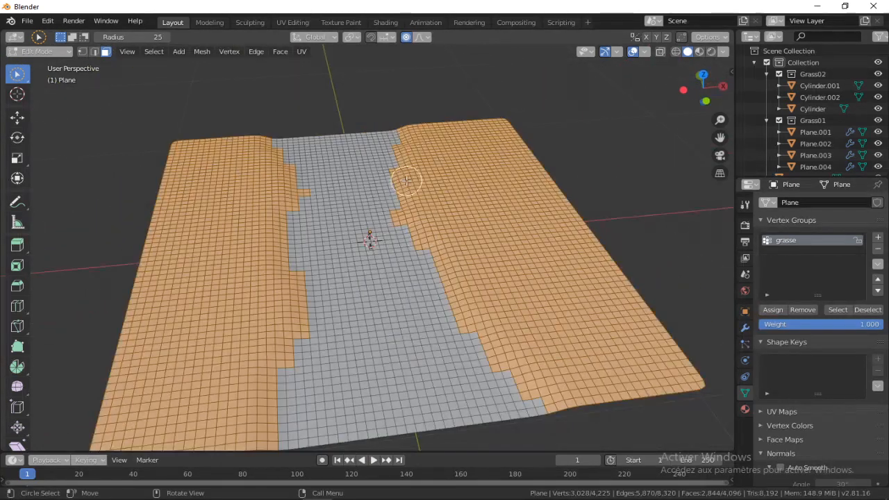
pyautogui.moveTo(407, 181); pyautogui.dragTo(267, 56, button='middle')
pyautogui.click(150, 52)
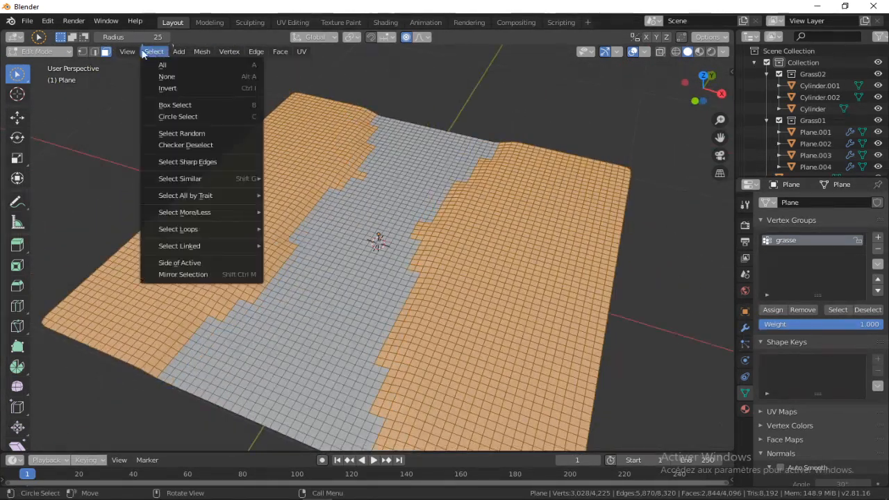
pyautogui.click(159, 90)
pyautogui.moveTo(419, 113); pyautogui.dragTo(383, 126, button='middle')
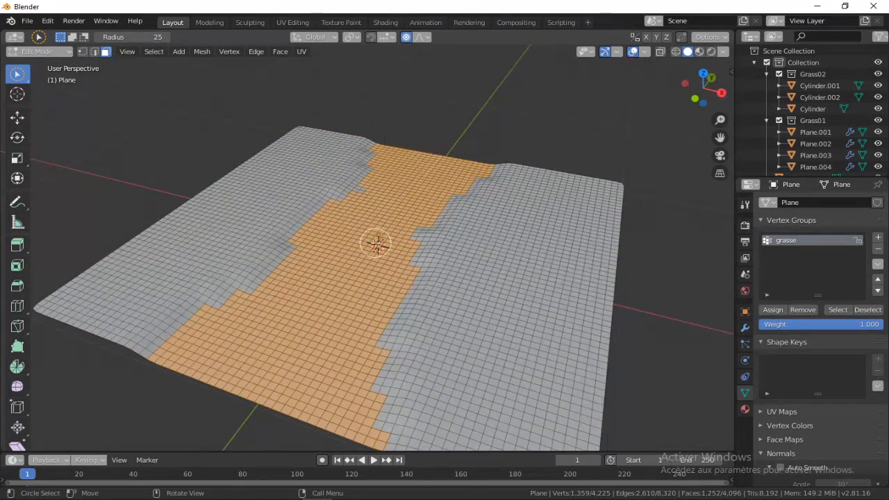
pyautogui.click(878, 237)
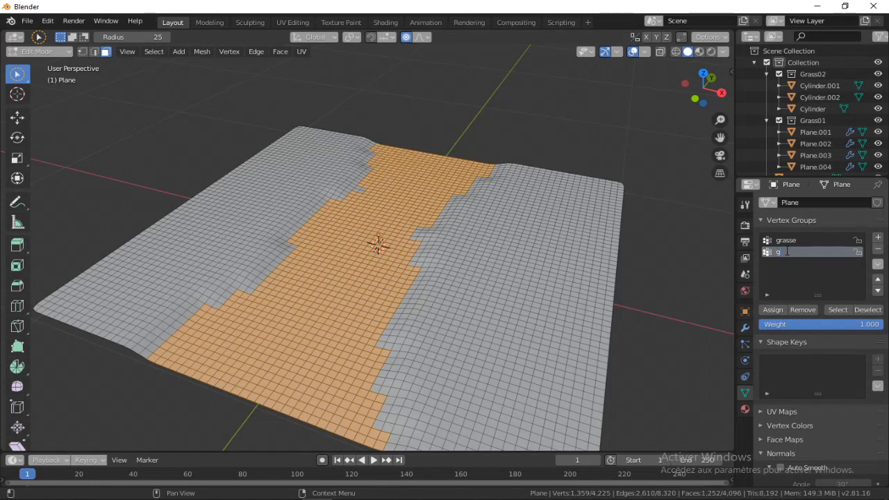
pyautogui.click(776, 309)
# Return the plane to Object Mode, show its grass particle system in the viewport again and deselect the plane
pyautogui.scroll(-2, 477, 193)
pyautogui.moveTo(446, 191); pyautogui.dragTo(474, 208, button='middle')
pyautogui.press('Tab')
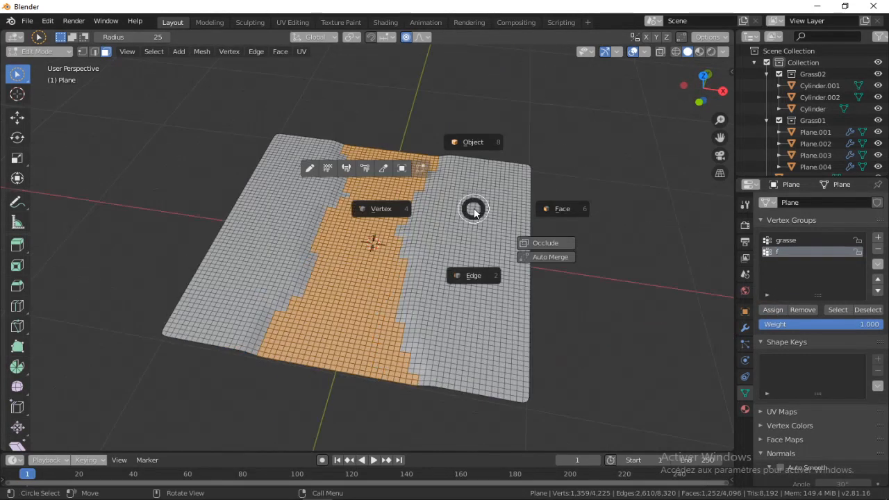
pyautogui.click(479, 142)
pyautogui.moveTo(397, 135); pyautogui.dragTo(452, 119, button='middle')
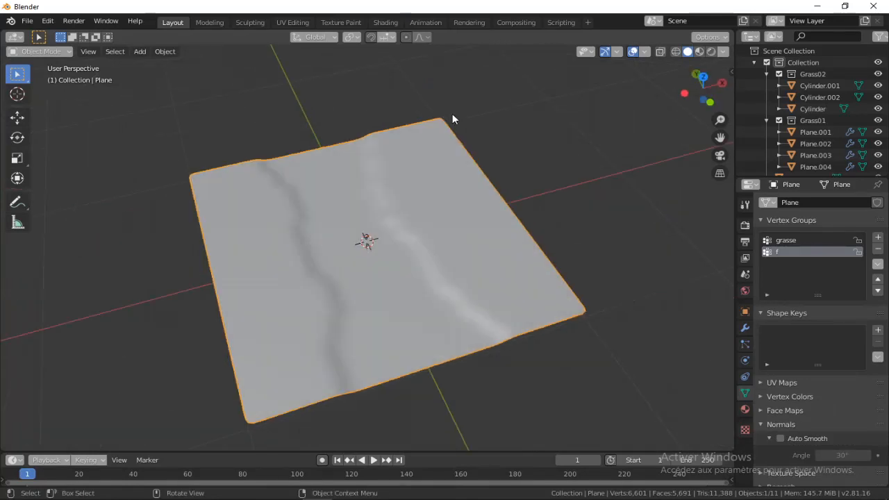
pyautogui.click(739, 344)
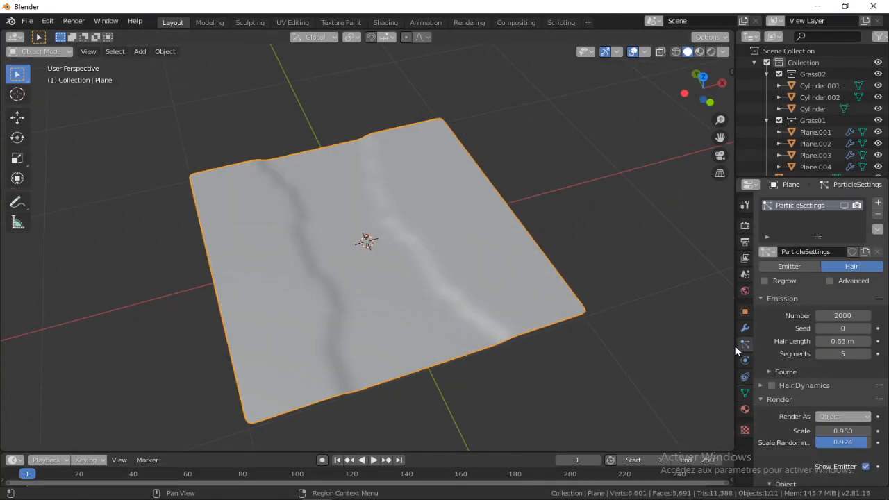
pyautogui.click(843, 206)
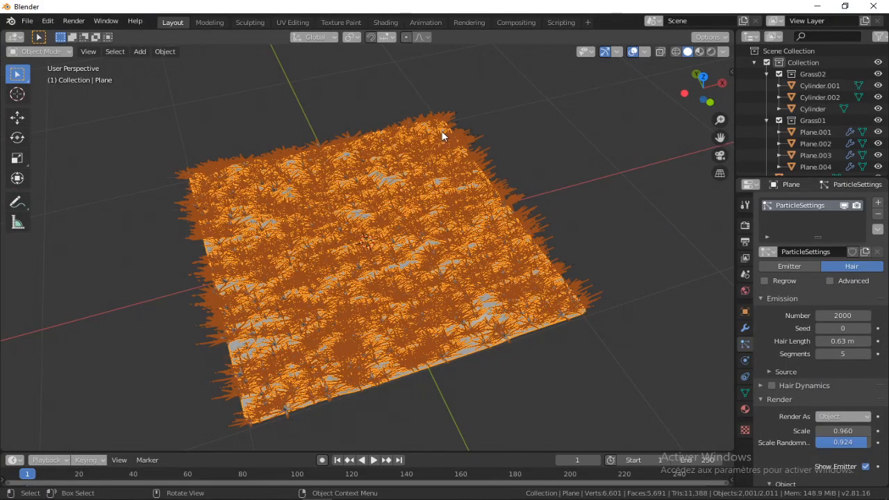
pyautogui.click(388, 93)
# Limit the grass particles' density to the "grasse" vertex group
pyautogui.scroll(-8, 805, 303)
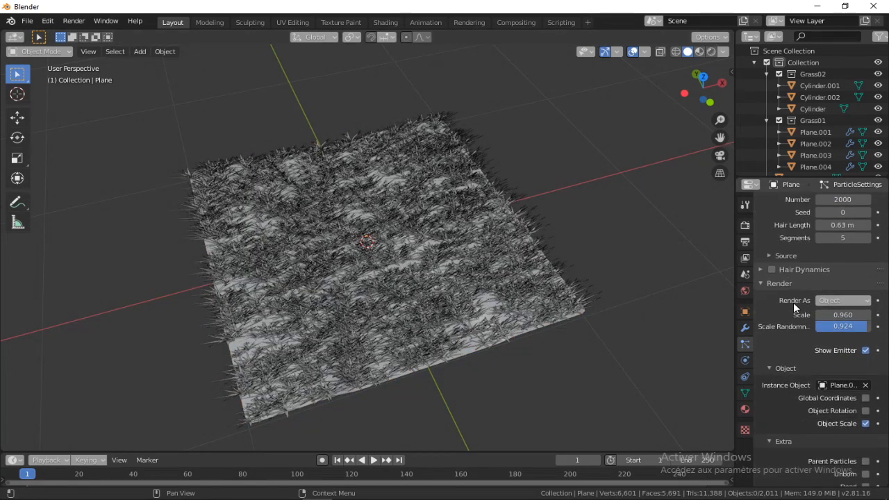
pyautogui.click(763, 452)
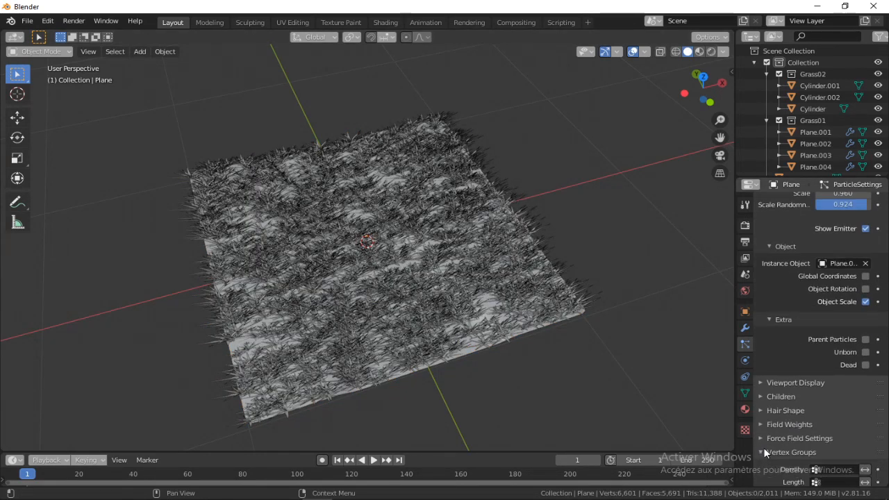
pyautogui.scroll(-4, 769, 329)
pyautogui.click(851, 357)
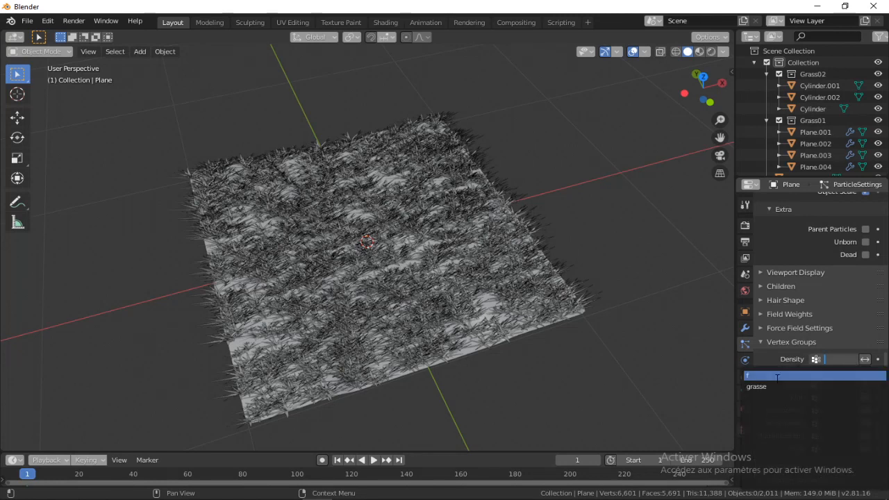
pyautogui.click(770, 387)
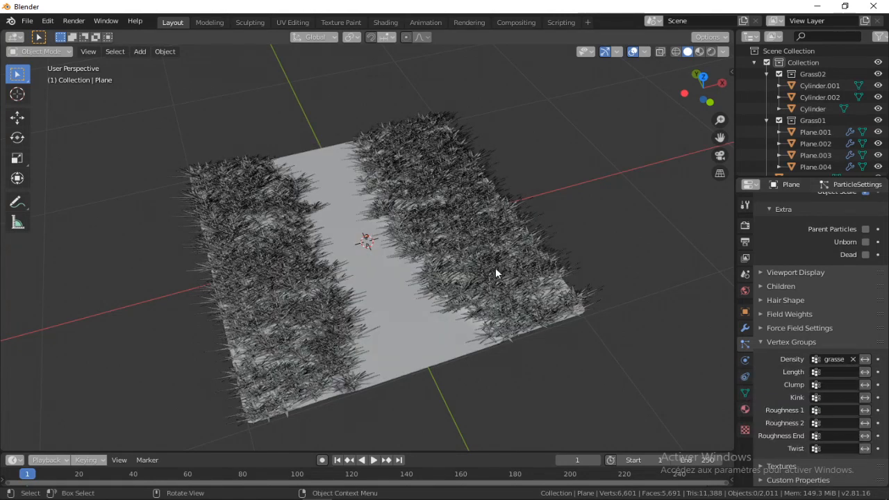
pyautogui.moveTo(495, 267); pyautogui.dragTo(451, 203, button='middle')
pyautogui.scroll(4, 450, 203)
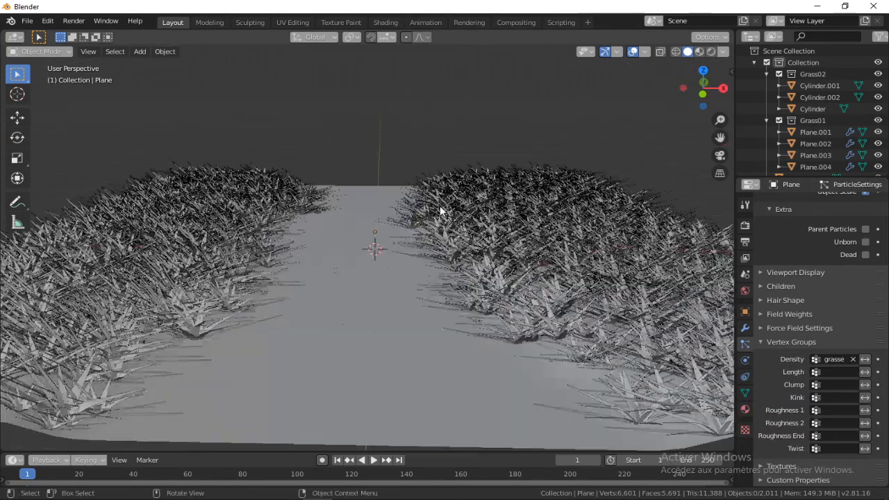
# Set the grass particles' hair length to 0.74 m, segments to 2 and jittering amount to 0.783
pyautogui.click(834, 372)
pyautogui.click(757, 265)
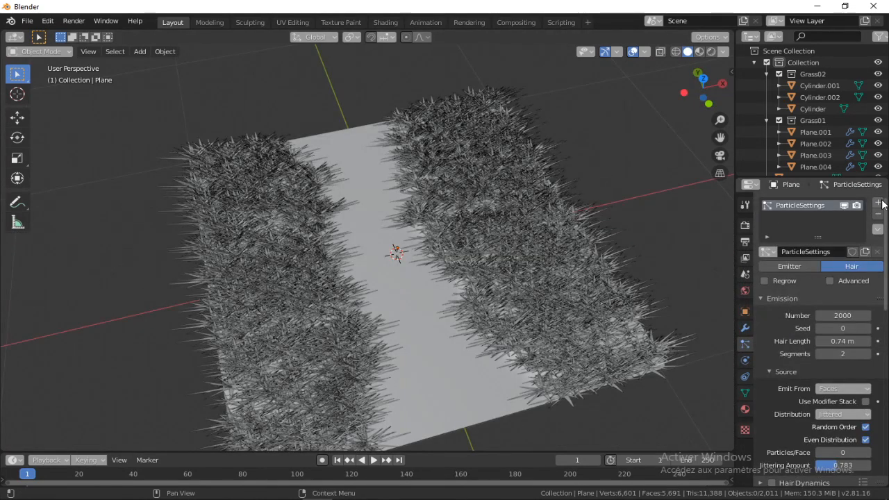
# Add a second particle system to the plane and set its type to Hair
pyautogui.click(877, 202)
pyautogui.click(839, 268)
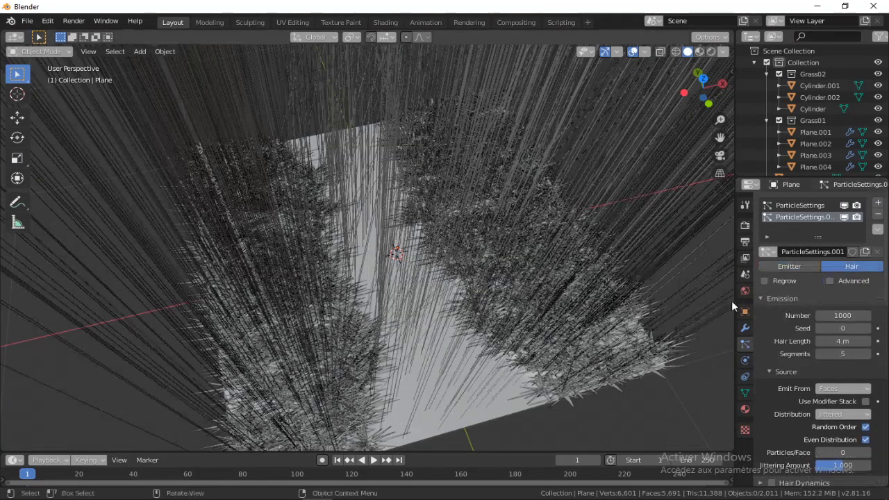
pyautogui.scroll(-2, 810, 322)
pyautogui.scroll(-3, 818, 369)
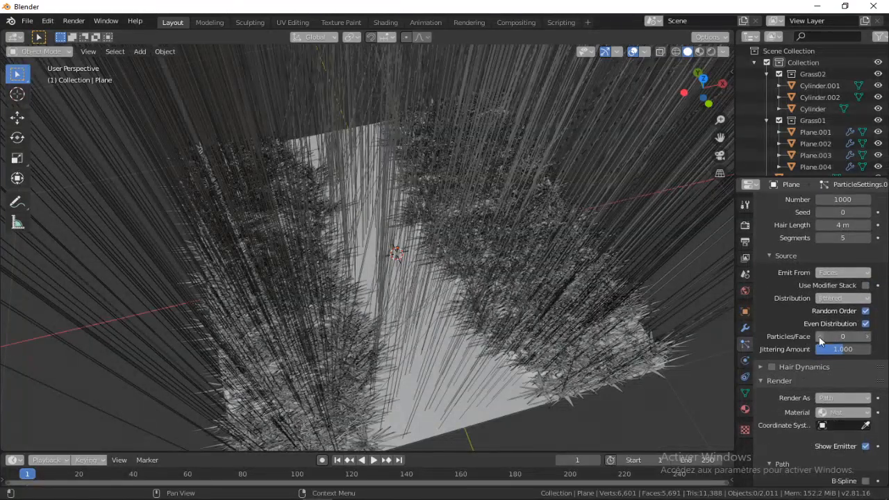
pyautogui.scroll(4, 792, 320)
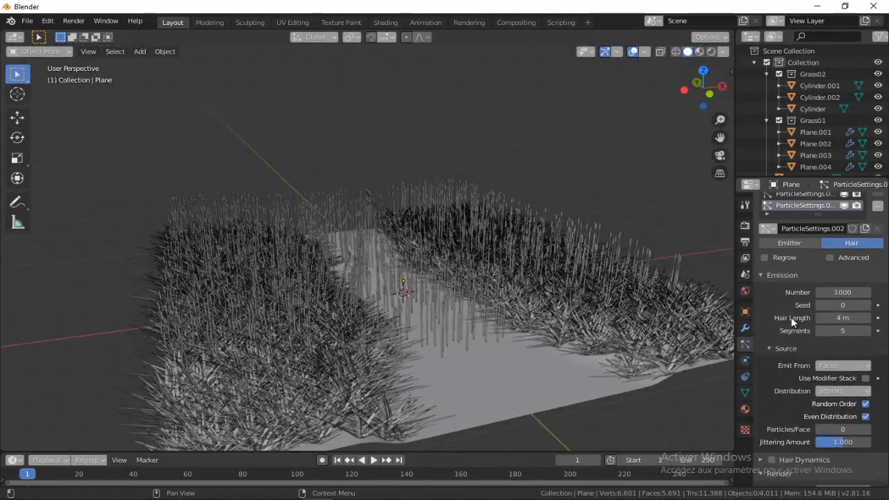
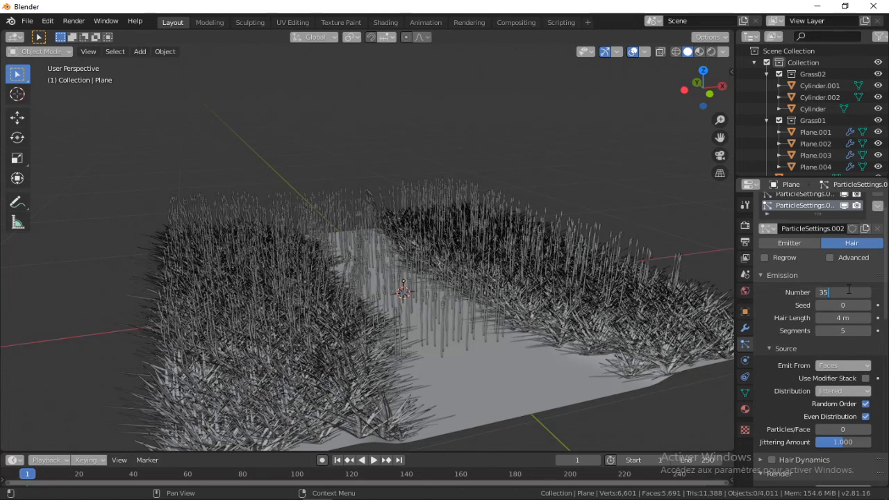
# Set the number of hairs in the plane's second particle system to 35
pyautogui.press('Return')
pyautogui.moveTo(494, 136); pyautogui.dragTo(442, 265, button='middle')
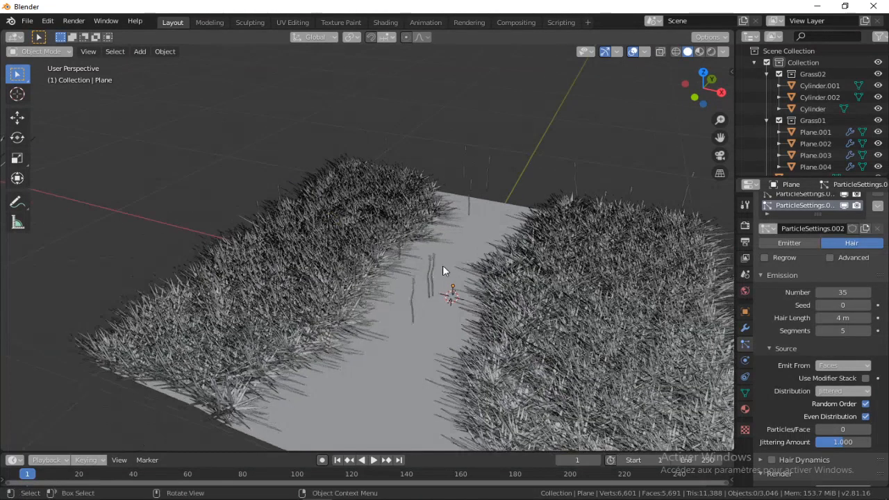
pyautogui.moveTo(338, 215); pyautogui.dragTo(514, 229, button='middle')
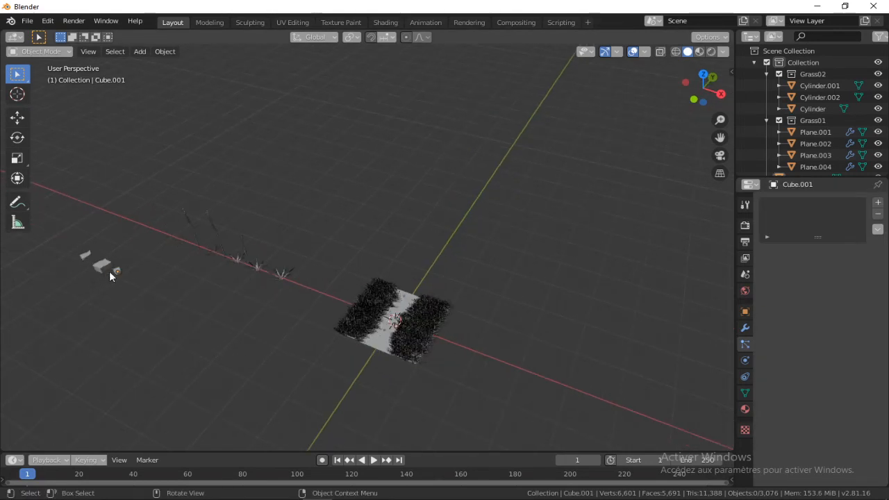
# Duplicate the small rock beside the grass models and place the copy about 6.7 m away, on the path between the grass areas
pyautogui.click(116, 273)
pyautogui.hotkey('shift', 'd')
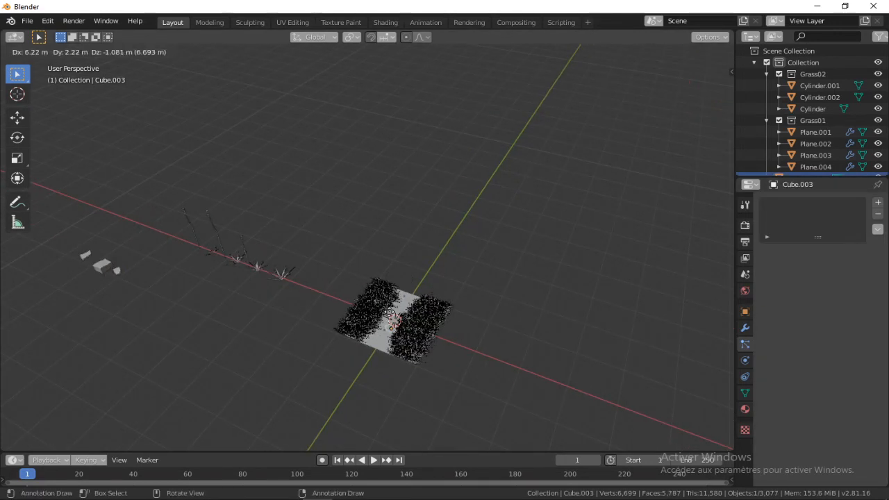
pyautogui.click(388, 311)
pyautogui.scroll(3, 382, 311)
pyautogui.keyDown('shift'); pyautogui.moveTo(407, 337); pyautogui.dragTo(502, 221, button='middle'); pyautogui.keyUp('shift')
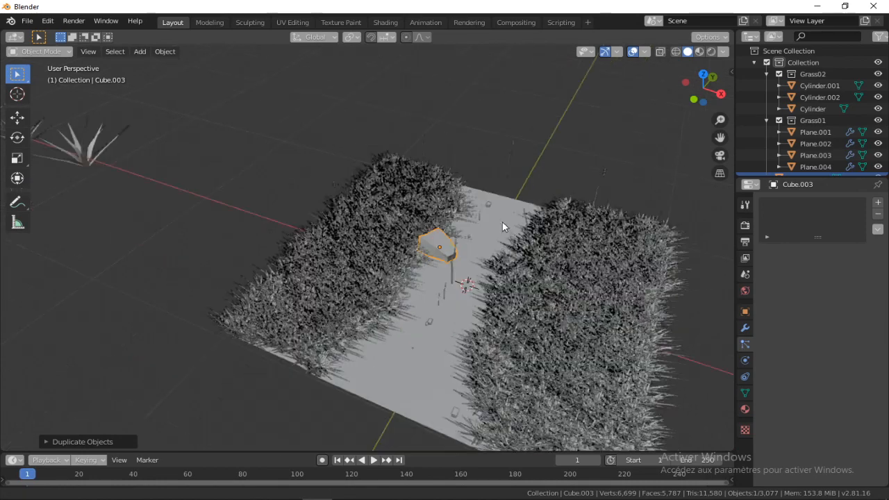
# Scale the rock copy up to about 1.36 and rotate it so it lies tilted on the path
pyautogui.scroll(3, 479, 254)
pyautogui.moveTo(479, 254); pyautogui.dragTo(478, 213, button='middle')
pyautogui.press('s')
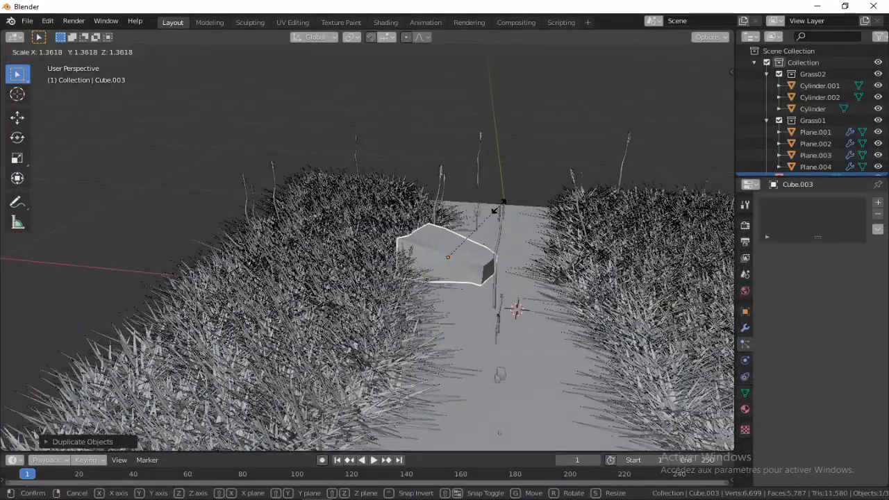
pyautogui.click(496, 209)
pyautogui.press('r')
pyautogui.click(517, 229)
# Lower the rock along Z, shift it about 0.13 m along X into the grass edge, and scale it down
pyautogui.press('g')
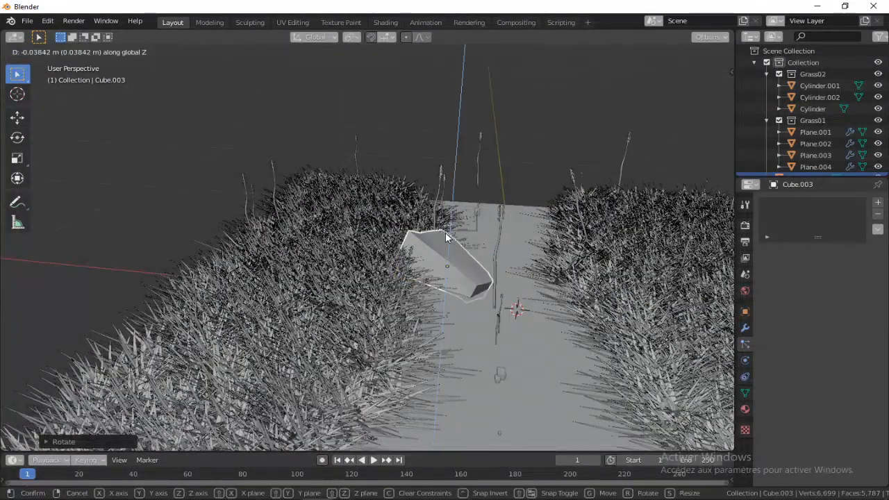
pyautogui.press('x')
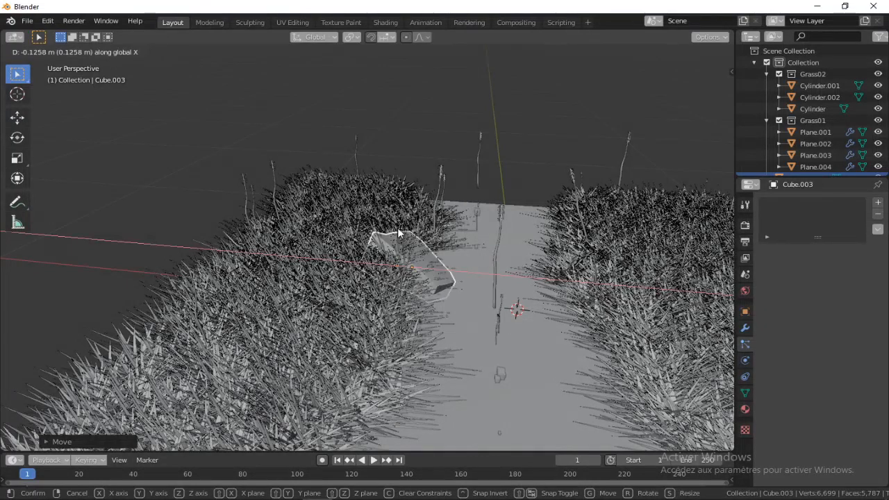
pyautogui.click(399, 233)
pyautogui.moveTo(427, 141); pyautogui.dragTo(274, 253, button='middle')
pyautogui.press('s')
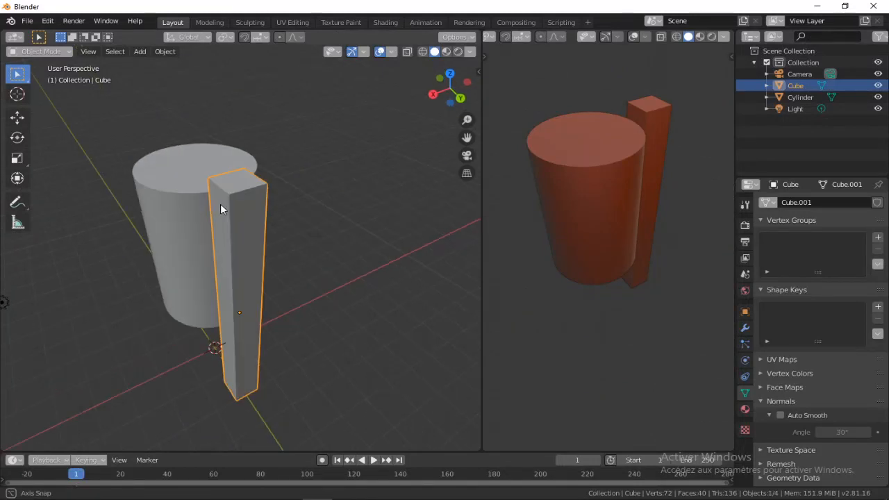
# Thin the bin's square post by moving its outer face along Y toward the cylinder
pyautogui.press('Tab')
pyautogui.click(331, 199)
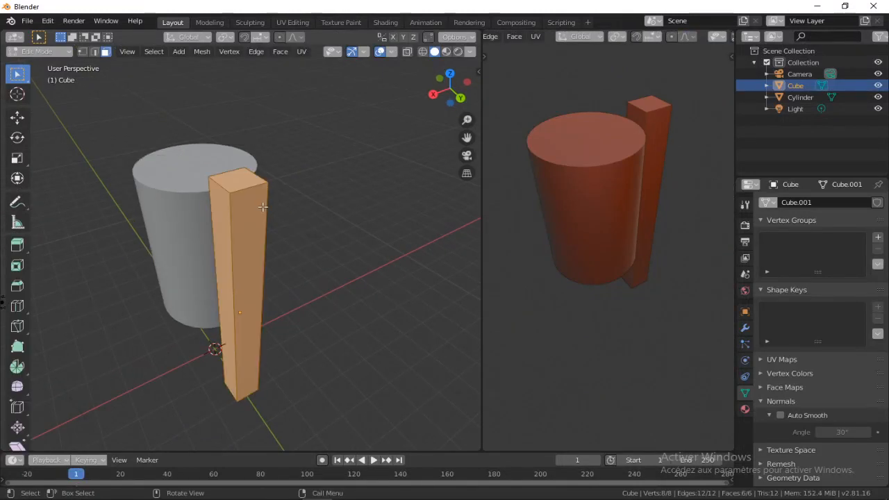
pyautogui.click(257, 207)
pyautogui.moveTo(258, 207); pyautogui.dragTo(359, 260, button='middle')
pyautogui.press('g')
pyautogui.press('y')
pyautogui.click(285, 204)
pyautogui.scroll(2, 361, 216)
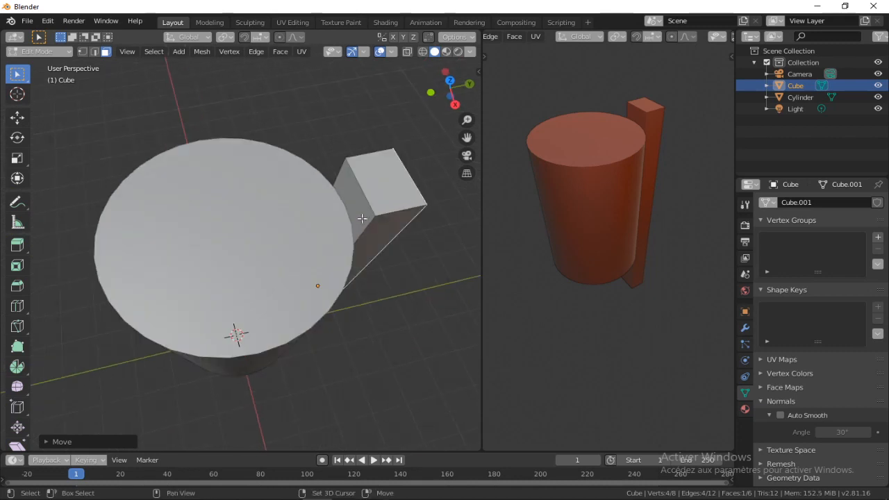
pyautogui.scroll(2, 306, 234)
pyautogui.keyDown('shift'); pyautogui.moveTo(362, 216); pyautogui.dragTo(278, 215, button='middle'); pyautogui.keyUp('shift')
# Add two loop cuts around the bin's cylinder and scale them along Z toward its base
pyautogui.scroll(-1, 302, 215)
pyautogui.scroll(1, 278, 214)
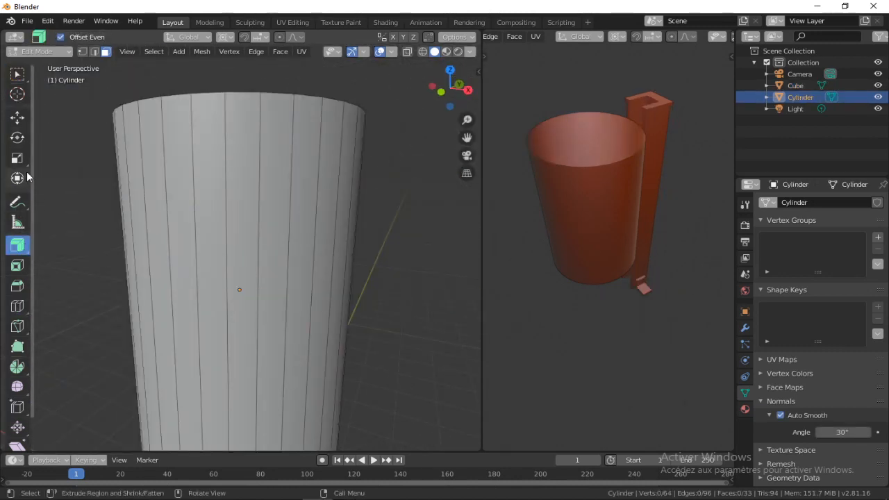
pyautogui.click(17, 305)
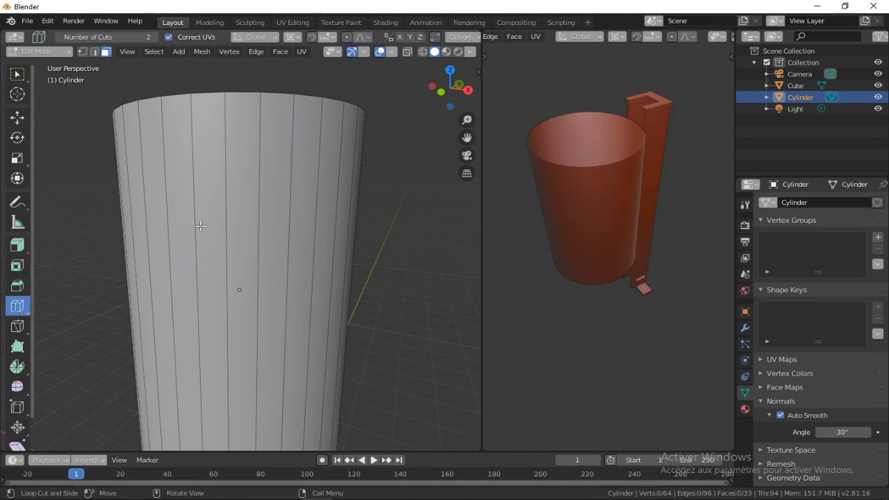
pyautogui.moveTo(288, 163); pyautogui.dragTo(278, 430)
pyautogui.press('s')
pyautogui.press('z')
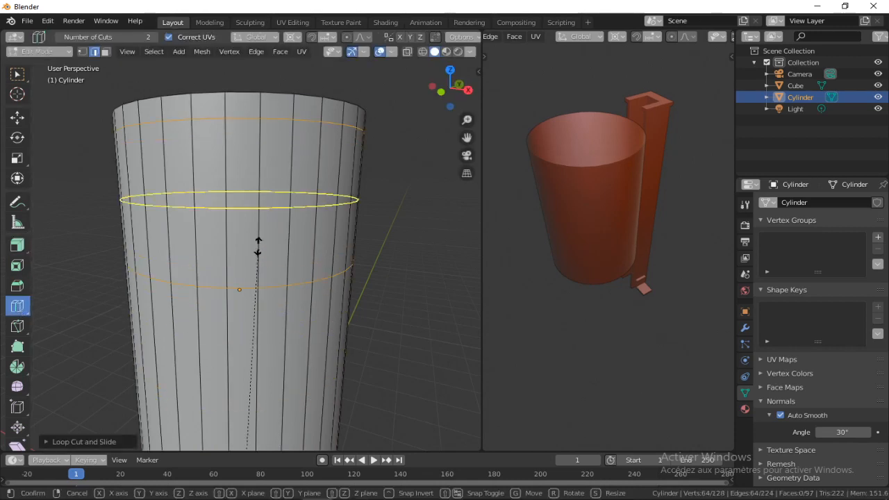
pyautogui.click(235, 250)
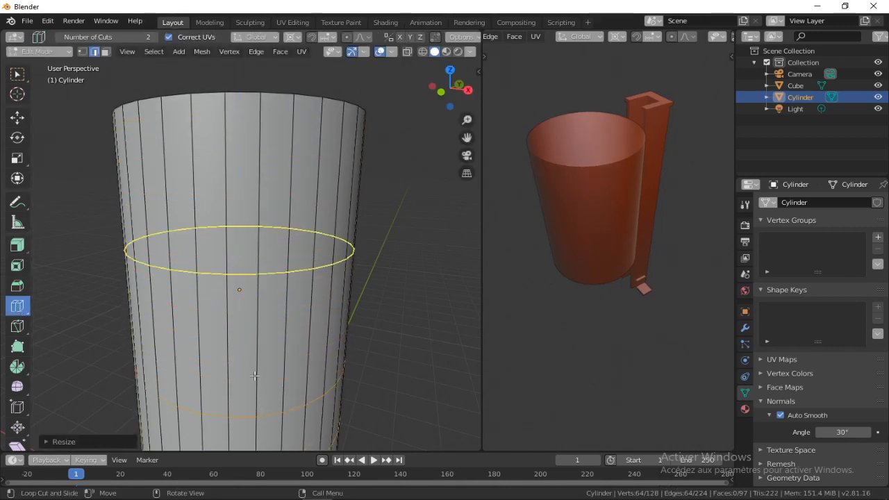
# Set the transform pivot point to Active Element and scale the two edge loops inward near the cylinder's base
pyautogui.scroll(-5, 180, 128)
pyautogui.click(295, 38)
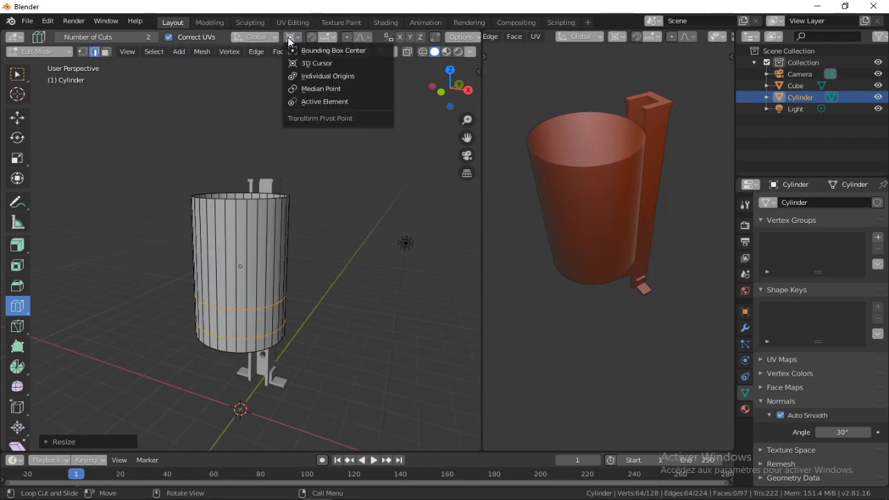
pyautogui.click(321, 99)
pyautogui.press('s')
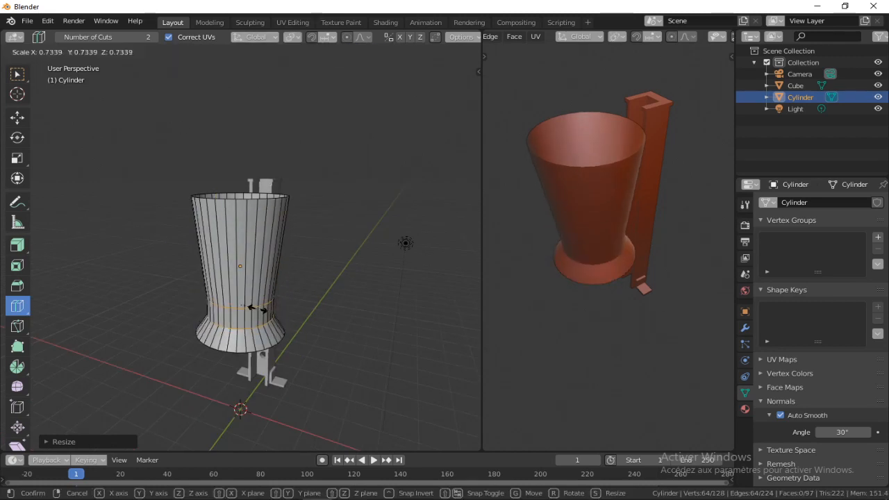
pyautogui.press('z')
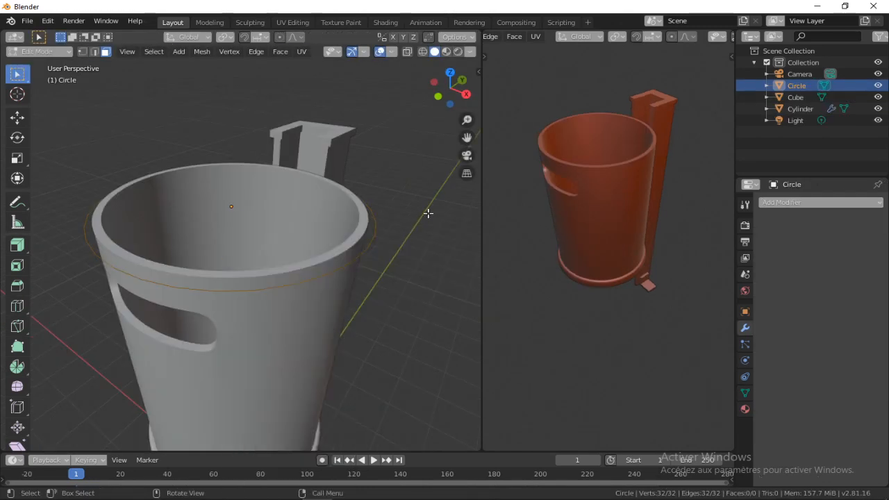
# Fill the circle around the bin's rim with a face, raise it along Z and scale it as a lid
pyautogui.press('f')
pyautogui.press('g')
pyautogui.press('z')
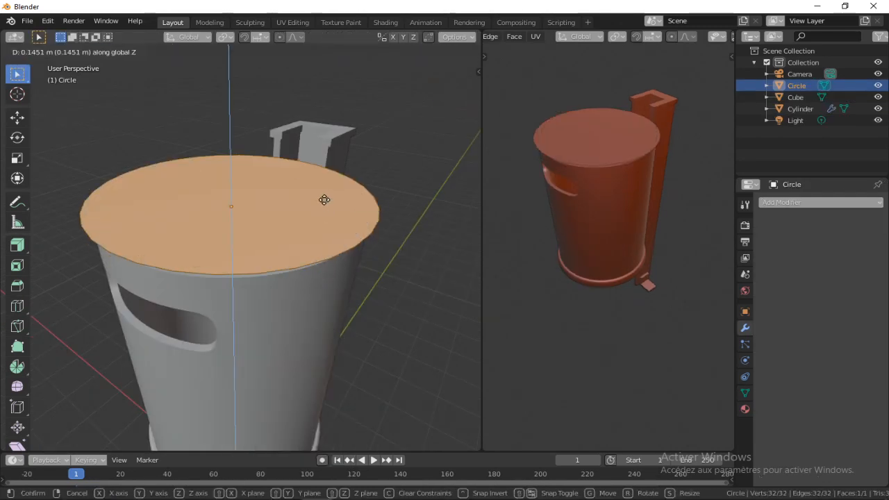
pyautogui.click(379, 196)
pyautogui.press('s')
pyautogui.click(399, 201)
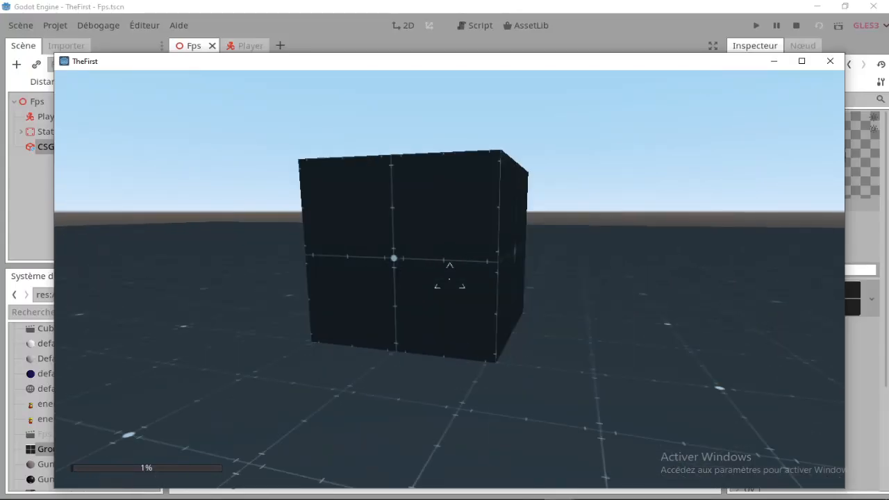
# Switch to the running TheFirst game in Godot and move the player sideways to view the dark grid cube
pyautogui.press('d')
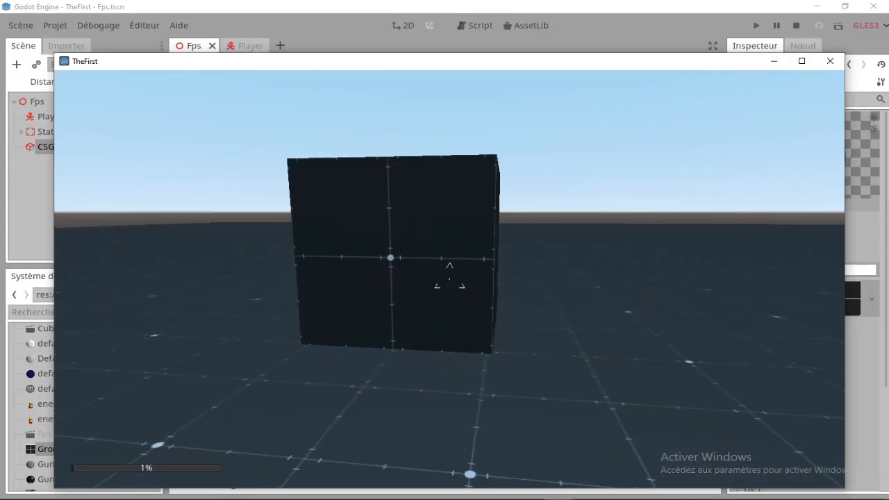
pyautogui.press('q')
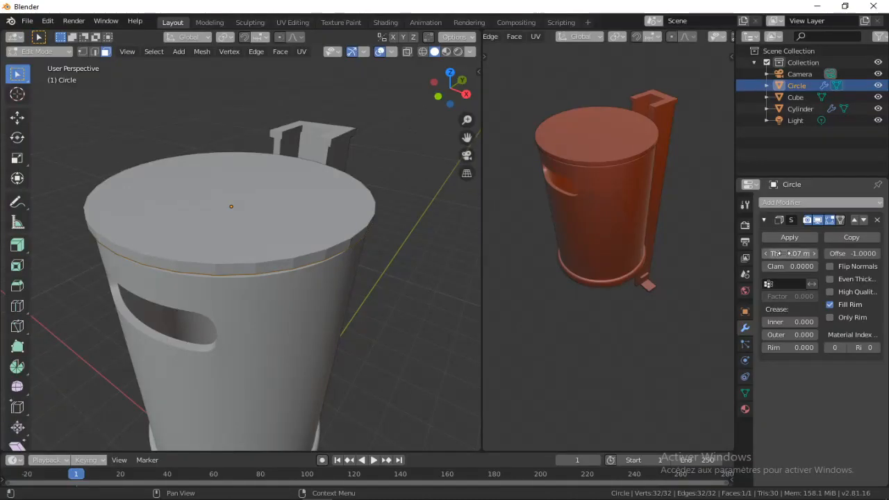
pyautogui.scroll(-3, 197, 219)
pyautogui.moveTo(197, 219)
pyautogui.mouseDown(button='middle')
pyautogui.moveTo(201, 209)
pyautogui.moveTo(197, 219)
pyautogui.mouseUp(button='middle')
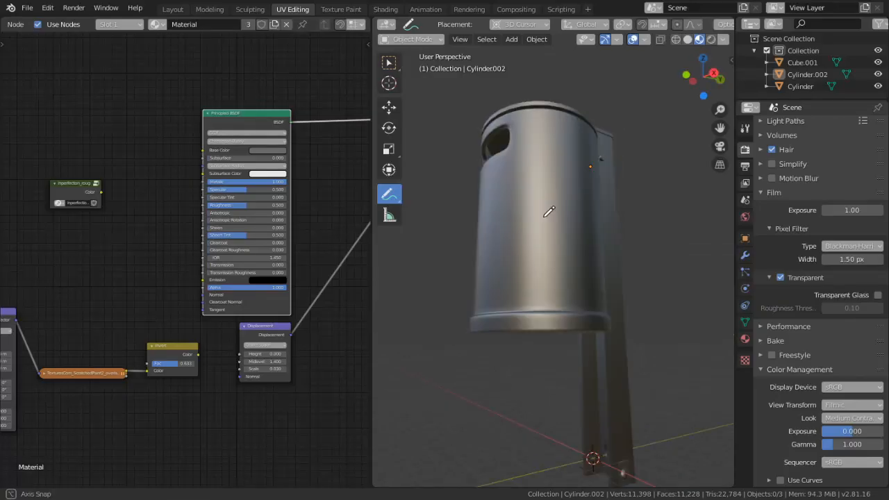
pyautogui.scroll(-2, 570, 229)
pyautogui.moveTo(629, 157); pyautogui.dragTo(488, 291)
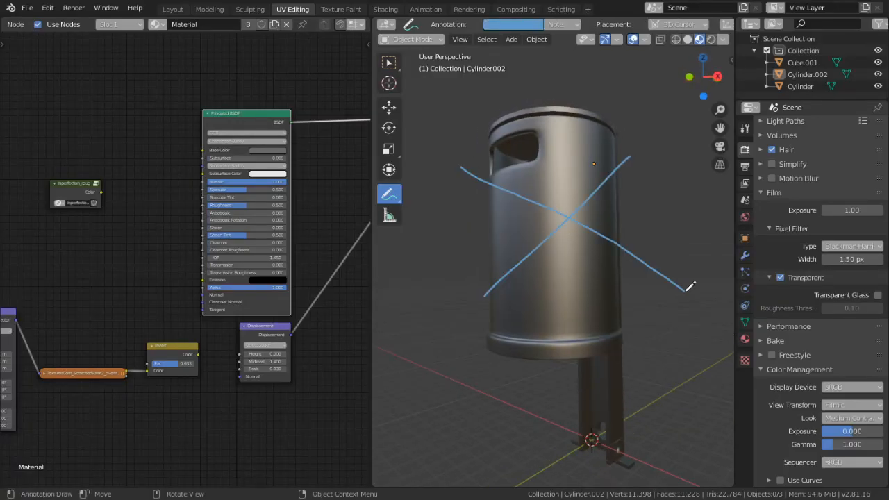
pyautogui.moveTo(657, 281)
pyautogui.mouseDown(button='middle')
pyautogui.moveTo(608, 281)
pyautogui.moveTo(638, 287)
pyautogui.mouseUp(button='middle')
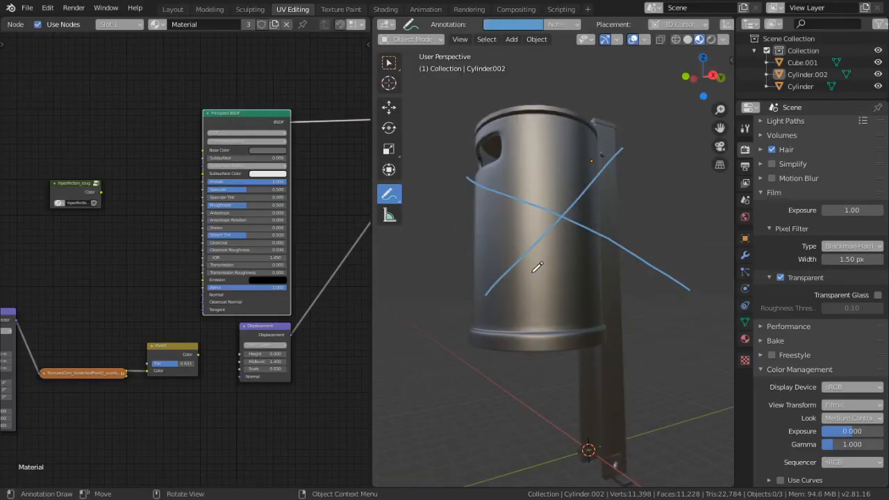
pyautogui.hotkey('ctrl', 'z')
pyautogui.moveTo(528, 234); pyautogui.dragTo(536, 232, button='middle')
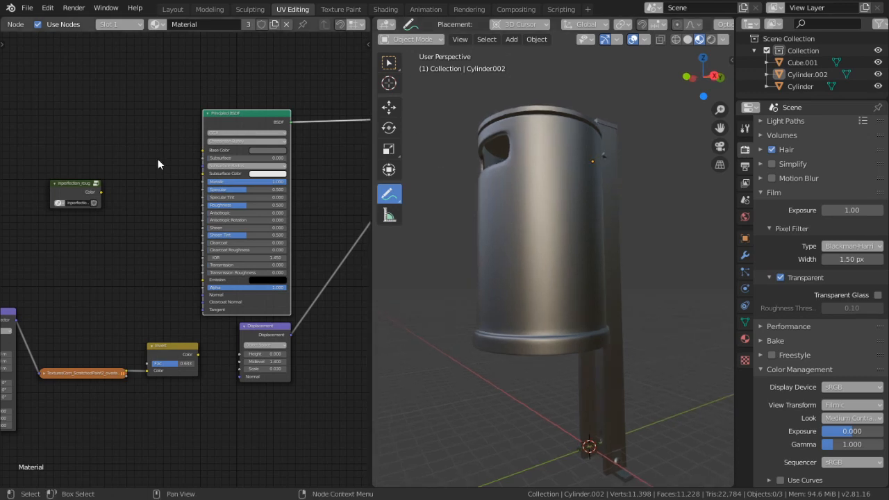
# Link the Invert node's Color output to the Displacement node's Height input in the bin's material
pyautogui.click(391, 63)
pyautogui.click(170, 240)
pyautogui.moveTo(167, 265); pyautogui.dragTo(128, 212, button='middle')
pyautogui.scroll(5, 194, 279)
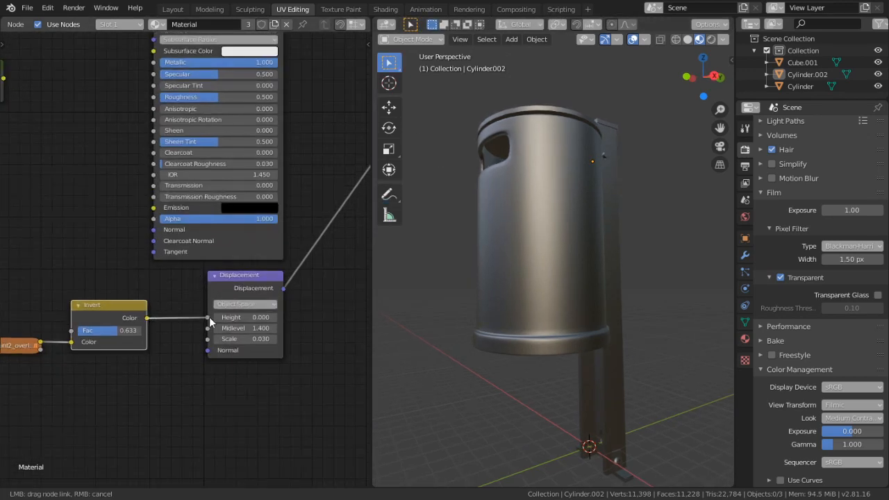
pyautogui.moveTo(209, 317); pyautogui.dragTo(208, 318)
pyautogui.scroll(-2, 188, 278)
pyautogui.moveTo(187, 278); pyautogui.dragTo(276, 285, button='middle')
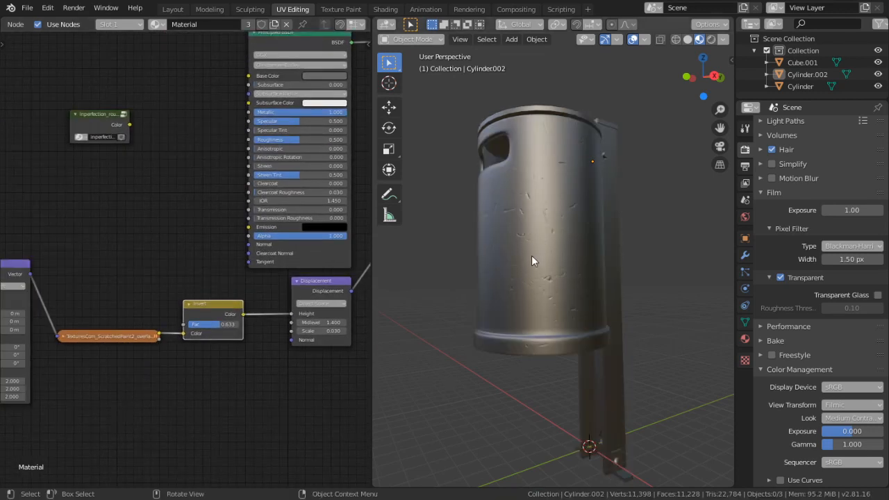
pyautogui.scroll(5, 528, 256)
pyautogui.scroll(-3, 534, 273)
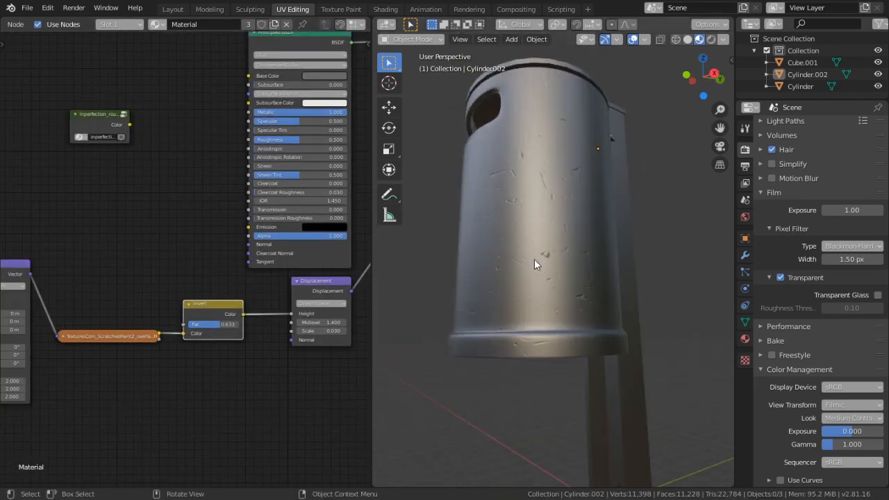
pyautogui.click(389, 194)
pyautogui.moveTo(564, 236); pyautogui.dragTo(589, 276)
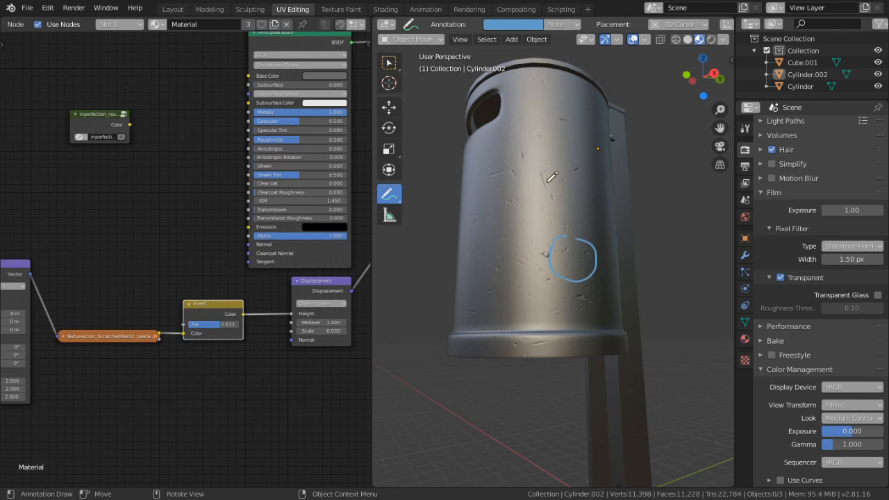
pyautogui.hotkey('ctrl', 'z')
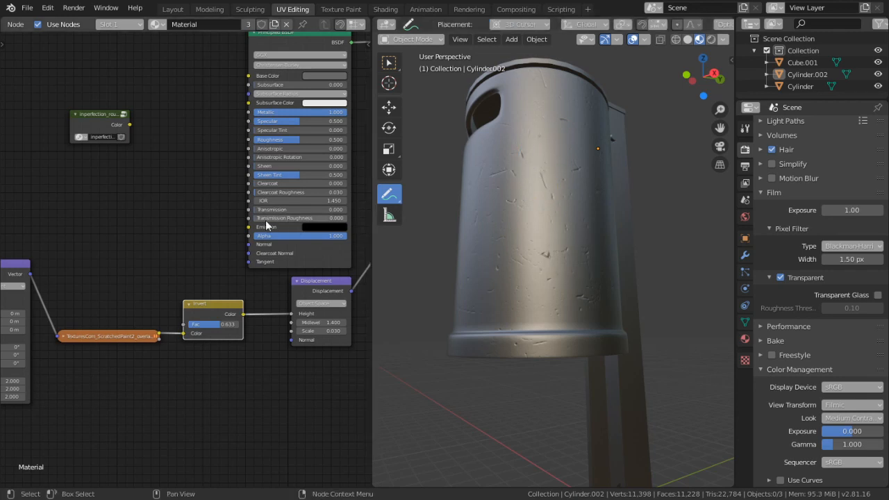
pyautogui.click(390, 65)
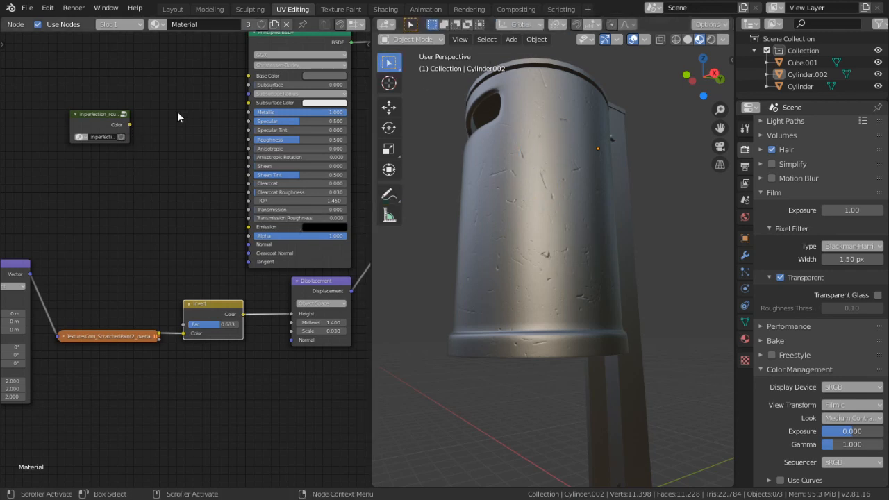
# Examine the nodes inside the inperfection_rouge group and return to the parent node tree
pyautogui.click(124, 115)
pyautogui.press('Tab')
pyautogui.press('Tab')
pyautogui.scroll(-4, 201, 249)
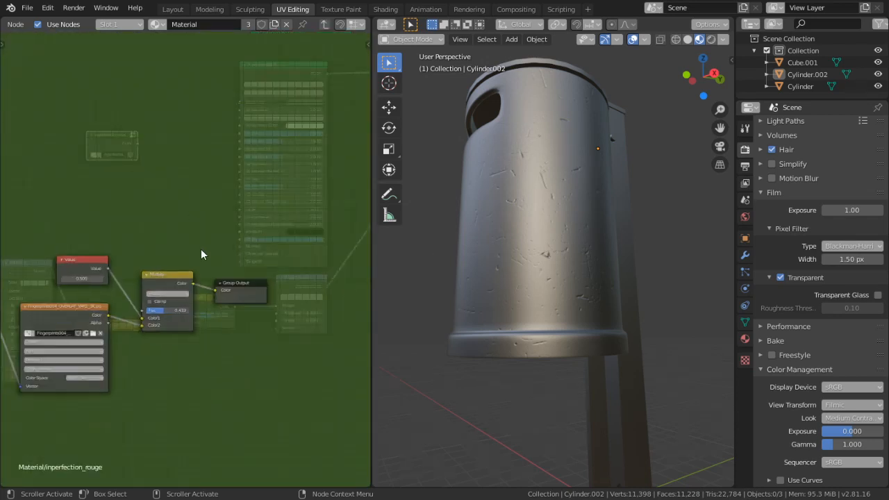
pyautogui.moveTo(142, 250); pyautogui.dragTo(180, 211, button='middle')
pyautogui.click(323, 25)
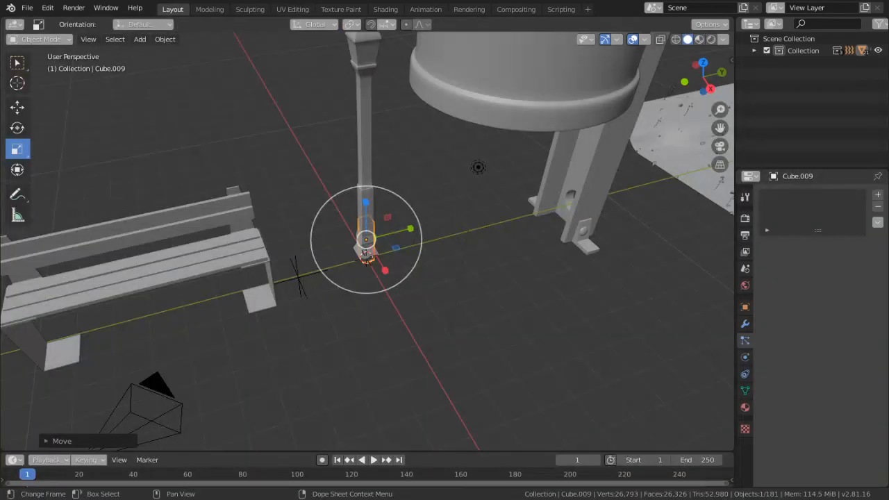
# Move the reference cube at the lamp post's foot along Y so it stands beside the post
pyautogui.moveTo(454, 200); pyautogui.dragTo(321, 169, button='middle')
pyautogui.press('g')
pyautogui.press('y')
pyautogui.click(448, 183)
pyautogui.scroll(-2, 431, 184)
pyautogui.scroll(4, 349, 207)
# Scale down the lamp post and lower it along Z so its foot reaches the ground
pyautogui.click(236, 179)
pyautogui.press('s')
pyautogui.click(300, 238)
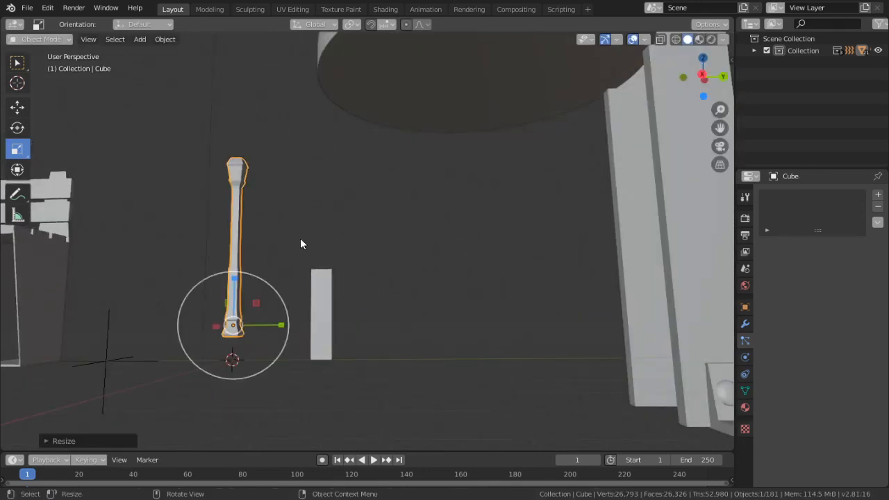
pyautogui.press('g')
pyautogui.press('z')
pyautogui.click(308, 266)
# Scale the lamp post up slightly and readjust its height along Z to the ground
pyautogui.press('s')
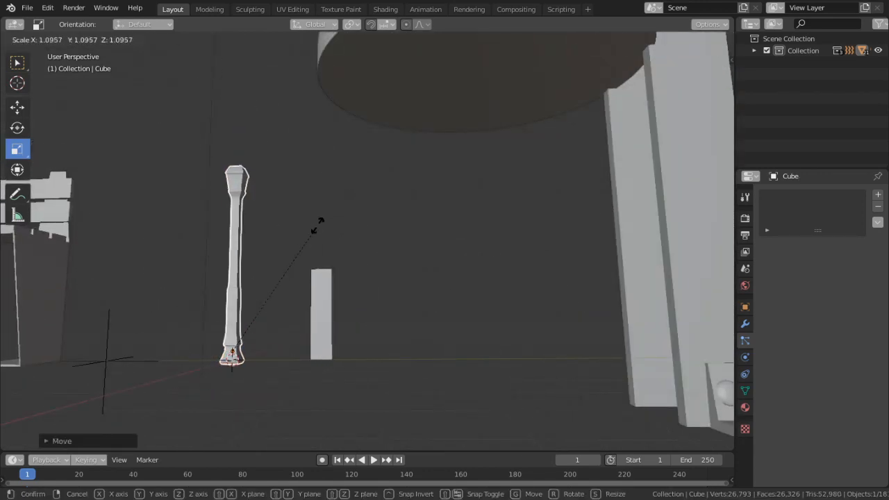
pyautogui.click(321, 226)
pyautogui.press('g')
pyautogui.press('z')
pyautogui.click(319, 222)
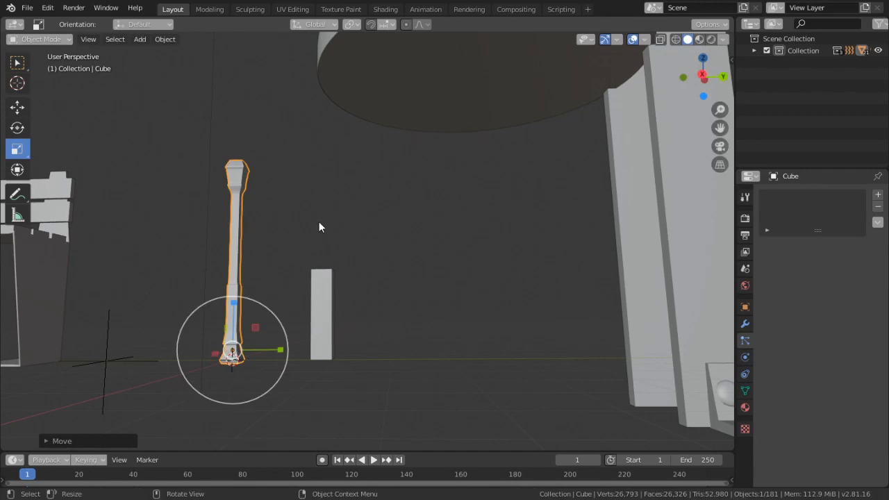
# Scale the lamp post up slightly and move it along Y closer to the reference block
pyautogui.press('z')
pyautogui.press('s')
pyautogui.click(324, 214)
pyautogui.press('g')
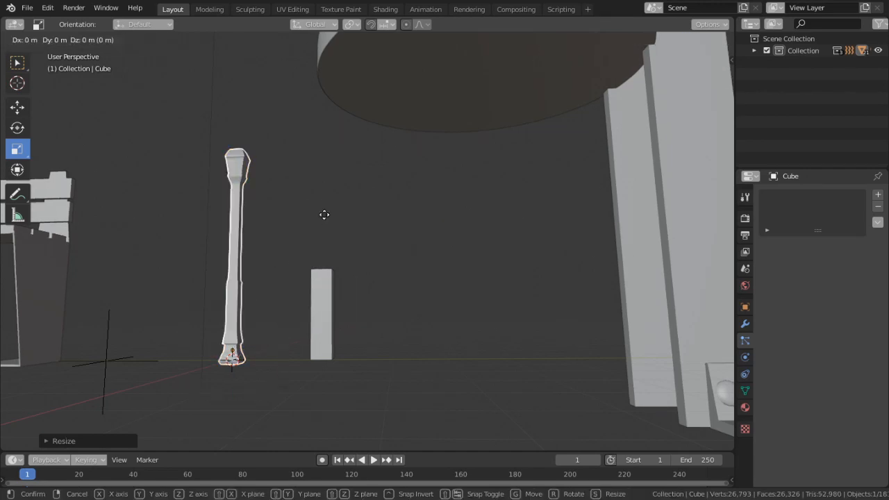
pyautogui.press('y')
pyautogui.click(368, 216)
# Move the ground piece under the lamp post area and scale down the bin together with its post
pyautogui.scroll(-5, 309, 223)
pyautogui.moveTo(299, 225); pyautogui.dragTo(322, 270, button='middle')
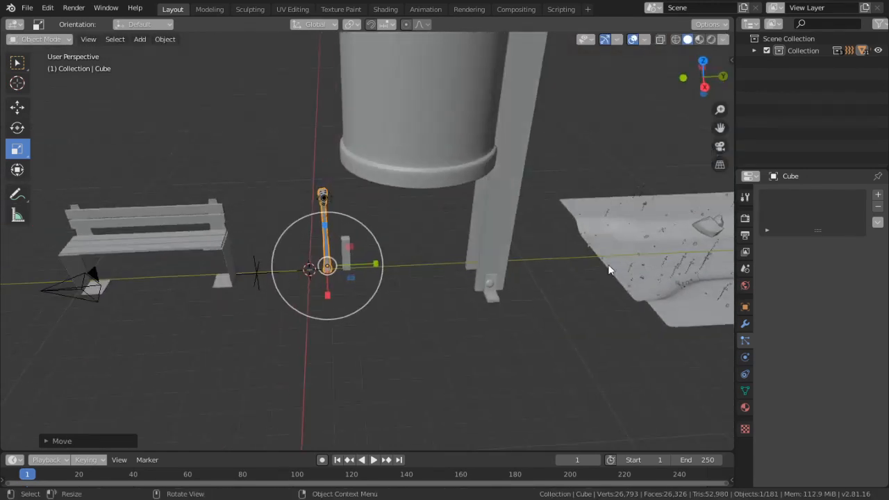
pyautogui.click(641, 237)
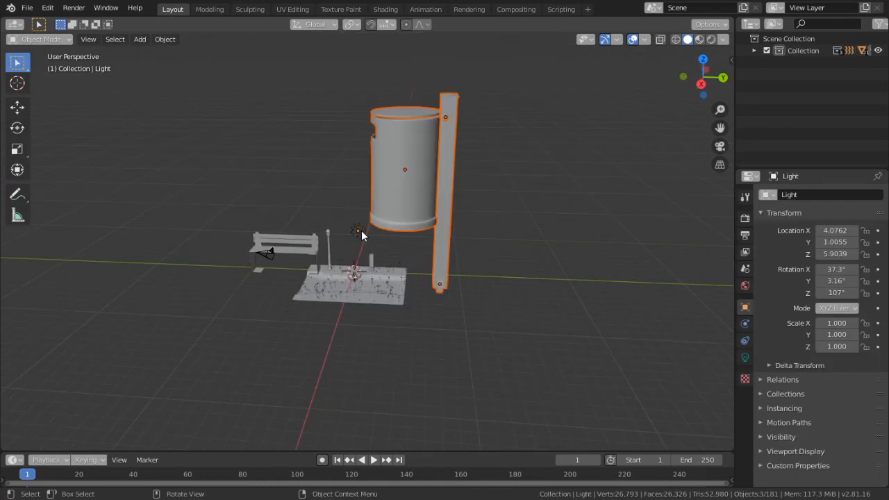
pyautogui.press('s')
pyautogui.click(446, 189)
pyautogui.scroll(4, 396, 208)
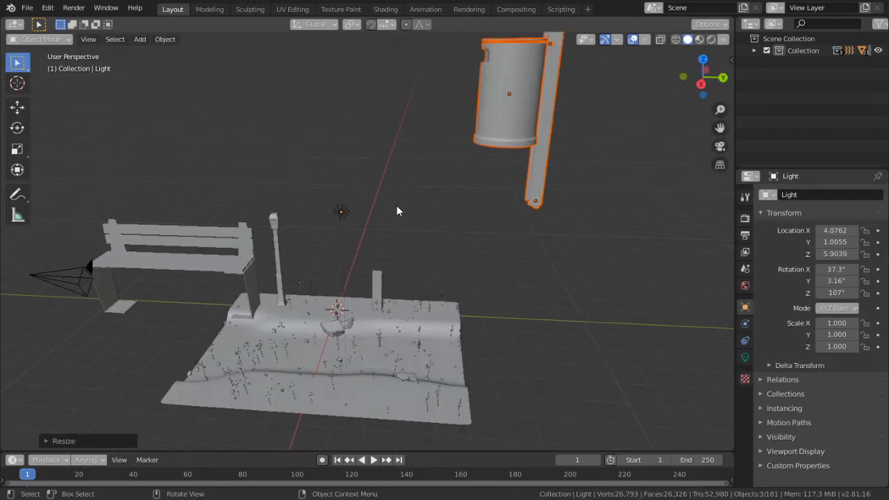
# Lower the bin and its post along Z to ground level and move them along Y toward the ground piece
pyautogui.press('g')
pyautogui.press('z')
pyautogui.click(432, 329)
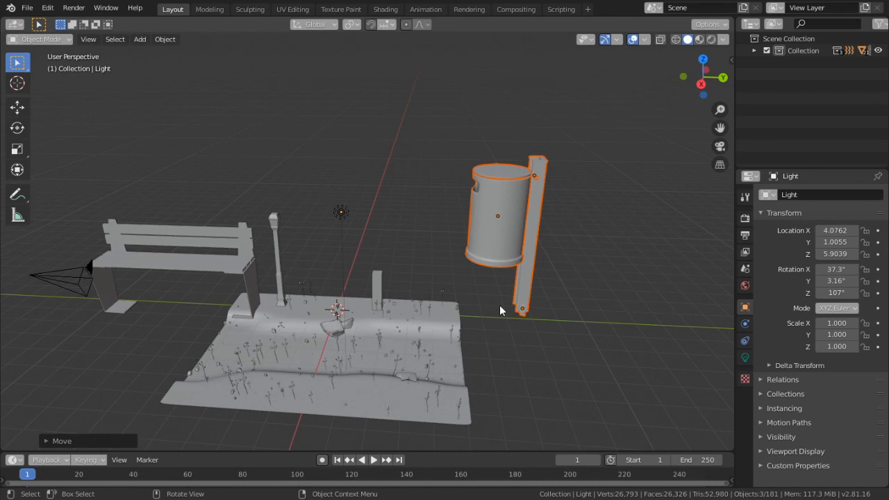
pyautogui.press('g')
pyautogui.press('y')
pyautogui.click(394, 302)
pyautogui.scroll(3, 401, 303)
pyautogui.moveTo(401, 302); pyautogui.dragTo(468, 273, button='middle')
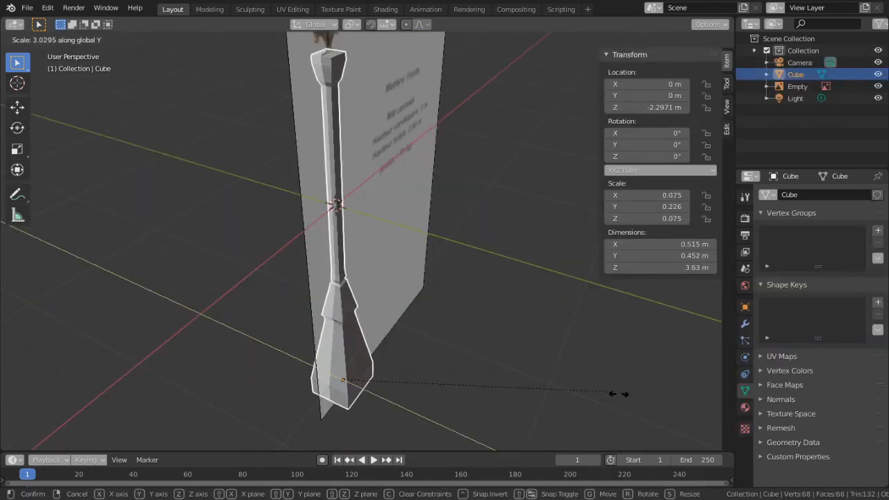
# Widen the lamp post mesh along Y to a scale of 0.234 and shade it smooth
pyautogui.click(627, 400)
pyautogui.moveTo(497, 361); pyautogui.dragTo(368, 350, button='middle')
pyautogui.rightClick(365, 350)
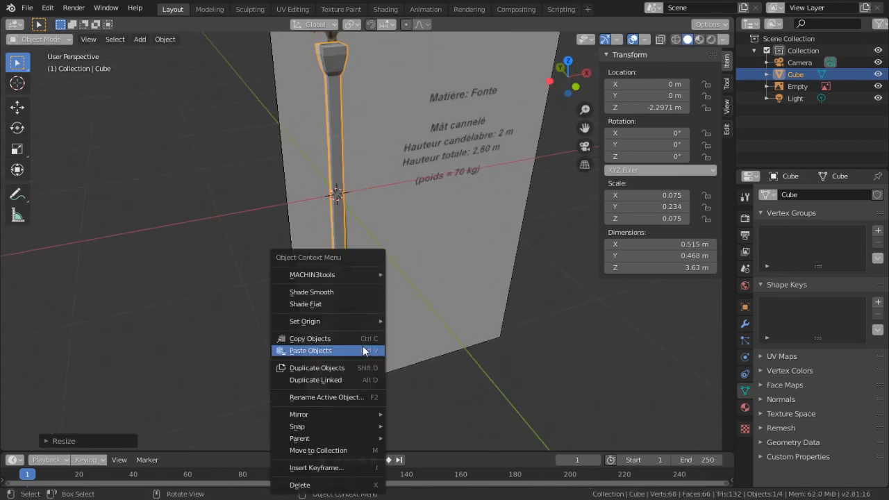
pyautogui.click(333, 293)
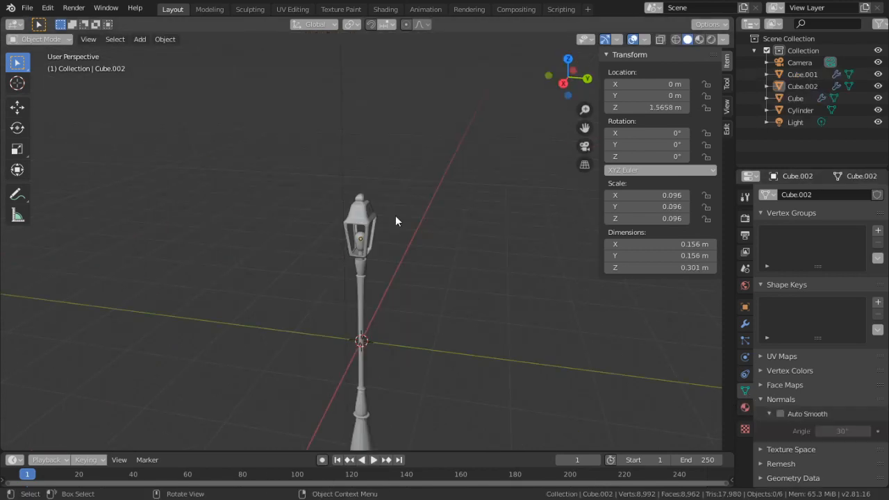
pyautogui.moveTo(395, 221); pyautogui.dragTo(359, 246, button='middle')
pyautogui.scroll(5, 354, 249)
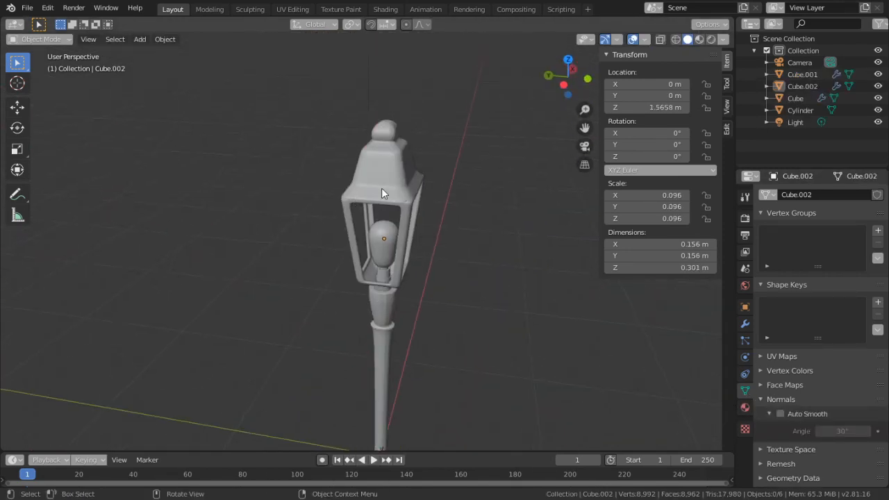
pyautogui.click(383, 250)
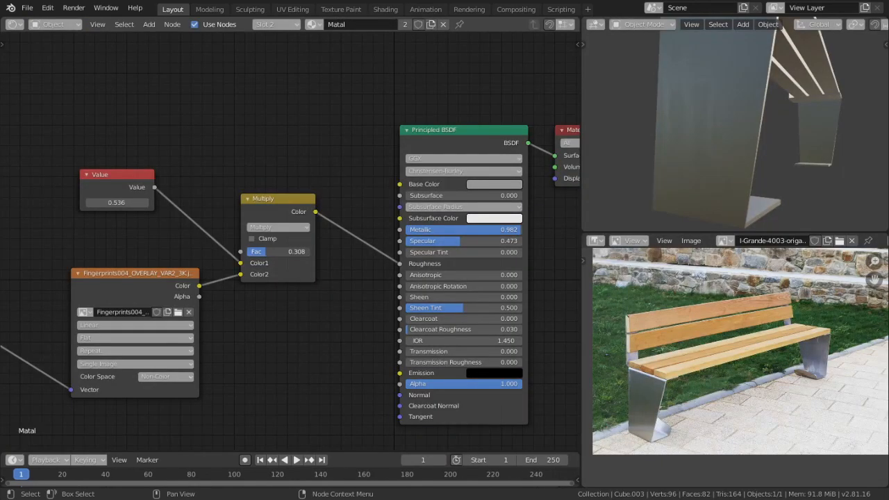
# In the bench's Matal material, set the Multiply factor to 0.550 and the roughness Value node to 0.436
pyautogui.moveTo(648, 178)
pyautogui.mouseDown(button='middle')
pyautogui.moveTo(670, 163)
pyautogui.moveTo(664, 180)
pyautogui.mouseUp(button='middle')
pyautogui.scroll(-3, 398, 207)
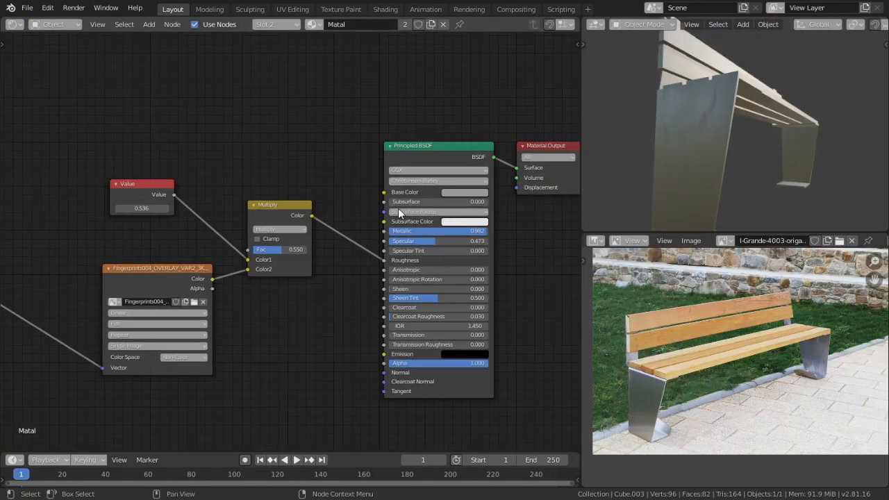
pyautogui.moveTo(317, 266); pyautogui.dragTo(375, 241, button='middle')
pyautogui.scroll(-2, 388, 243)
pyautogui.moveTo(258, 186); pyautogui.dragTo(322, 174, button='middle')
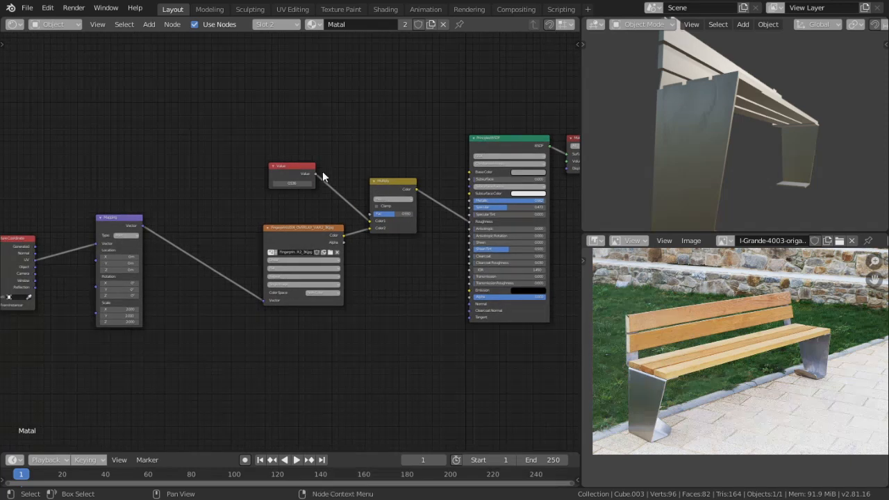
pyautogui.moveTo(282, 164); pyautogui.dragTo(303, 168)
pyautogui.scroll(2, 306, 191)
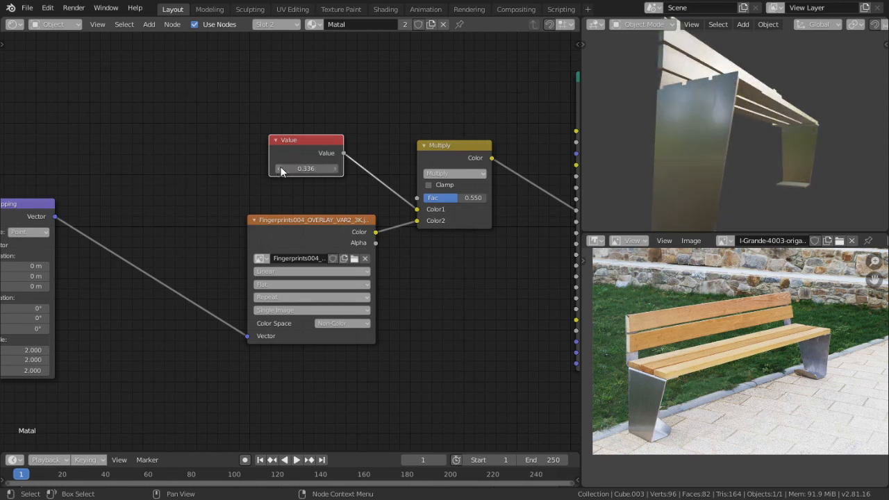
pyautogui.moveTo(645, 146); pyautogui.dragTo(679, 137, button='middle')
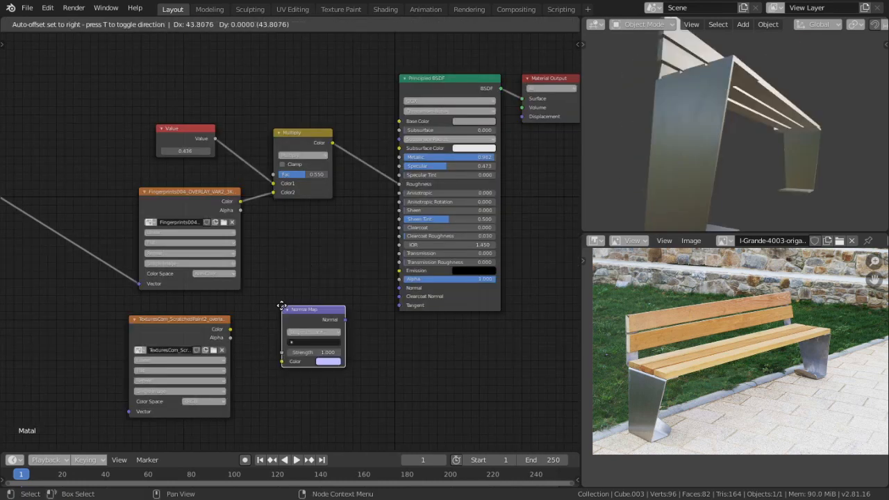
# Place a Normal Map node, feed the scratched paint texture's colour into it, and set that texture's color space to Non-Color
pyautogui.click(254, 345)
pyautogui.moveTo(230, 329); pyautogui.dragTo(281, 359)
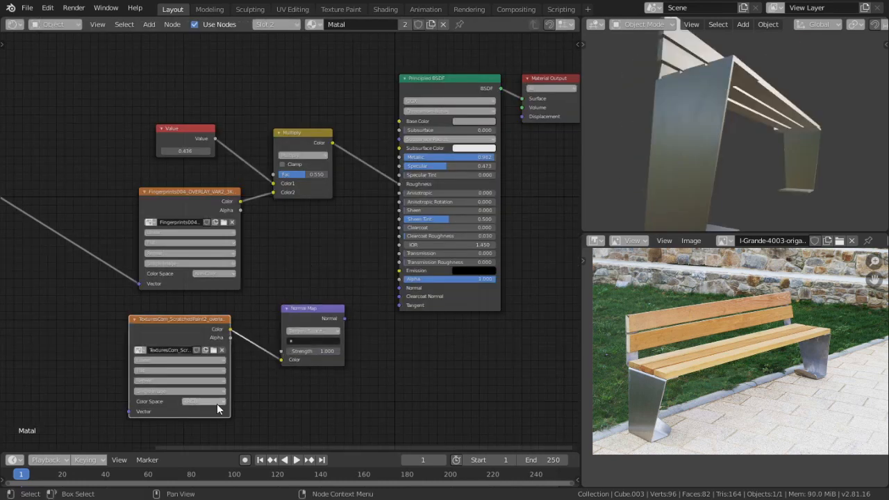
pyautogui.click(208, 401)
pyautogui.click(225, 439)
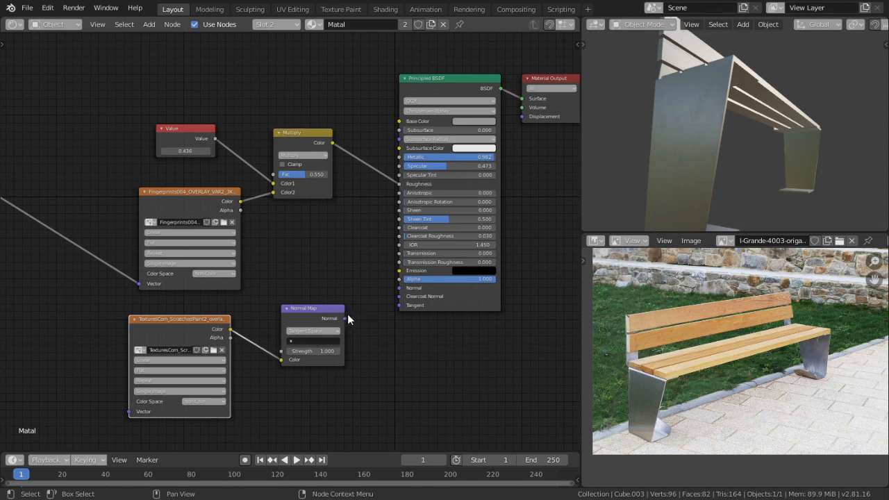
pyautogui.scroll(-4, 348, 318)
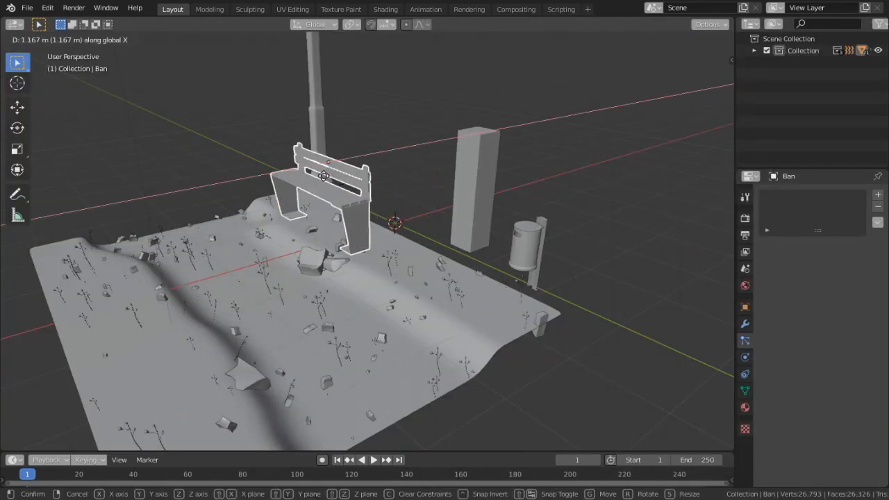
# Move the bench about 1.17 m along X onto the ground piece and adjust its height along Z
pyautogui.click(343, 177)
pyautogui.moveTo(343, 178); pyautogui.dragTo(285, 265, button='middle')
pyautogui.press('g')
pyautogui.press('z')
pyautogui.click(430, 207)
# Select the bin together with its post beside the edge of the ground piece
pyautogui.click(566, 130)
pyautogui.moveTo(566, 130); pyautogui.dragTo(541, 260, button='middle')
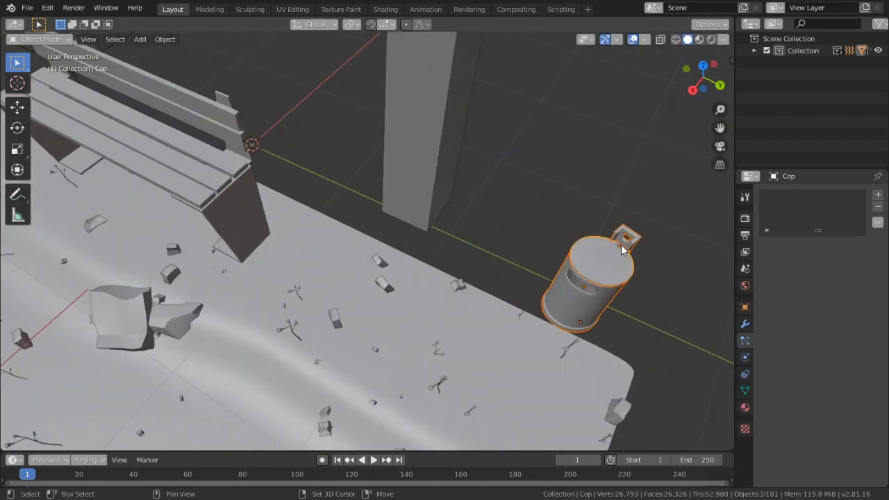
pyautogui.moveTo(623, 250); pyautogui.dragTo(498, 192, button='middle')
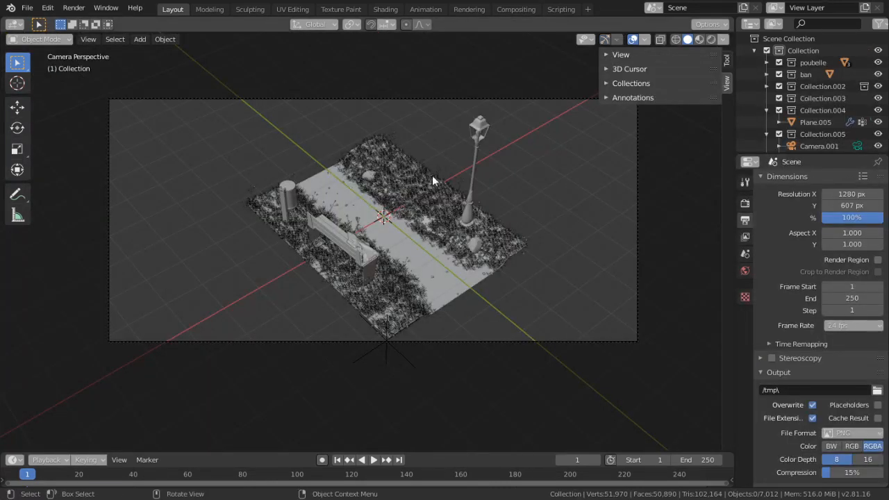
# Examine the assembled park scene with its path, grass, bench, bin and lamp post from several angles
pyautogui.moveTo(435, 179); pyautogui.dragTo(391, 167, button='middle')
pyautogui.scroll(4, 384, 228)
pyautogui.scroll(3, 405, 227)
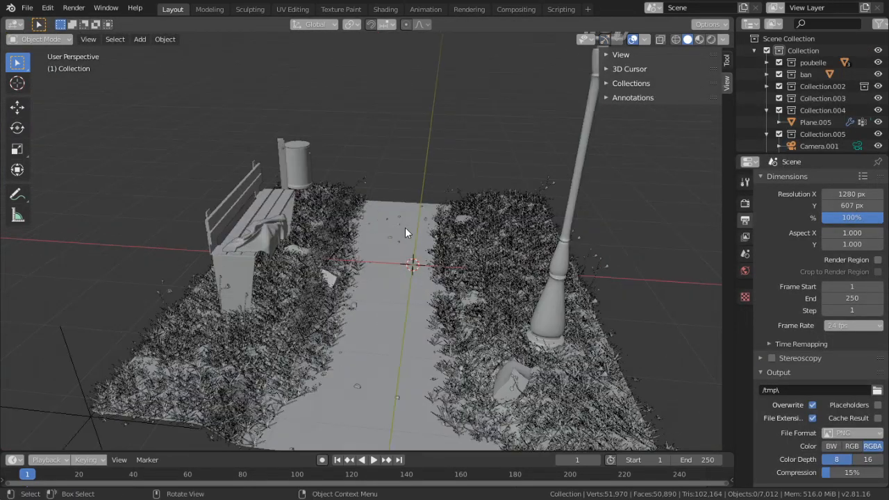
pyautogui.moveTo(413, 228); pyautogui.dragTo(321, 220, button='middle')
pyautogui.scroll(1, 385, 216)
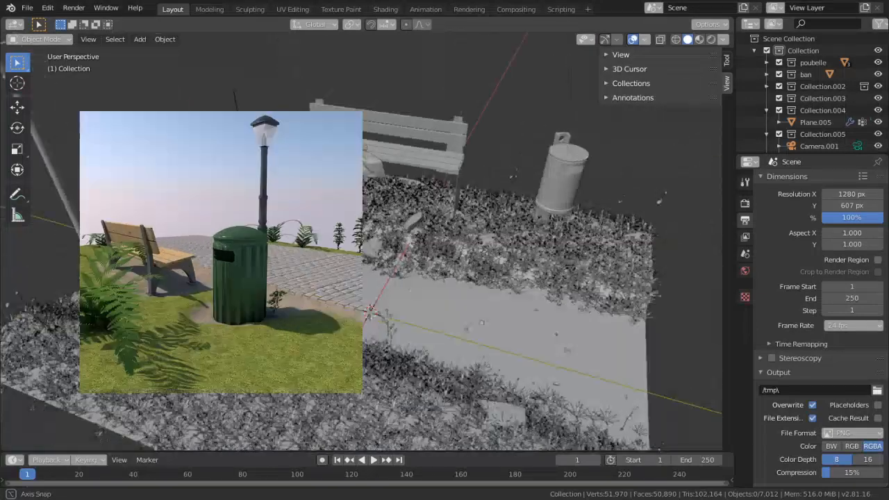